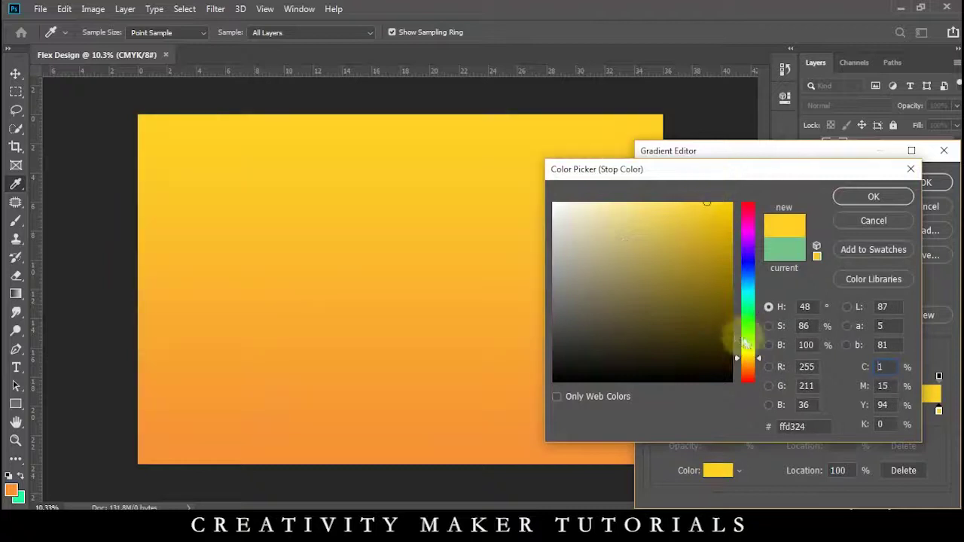
# - Set the gradient's end stop to bright yellow and its start stop to dark orange #bf630f, and accept the gradient
pyautogui.click(851, 198)
pyautogui.click(653, 411)
pyautogui.click(718, 471)
pyautogui.click(718, 248)
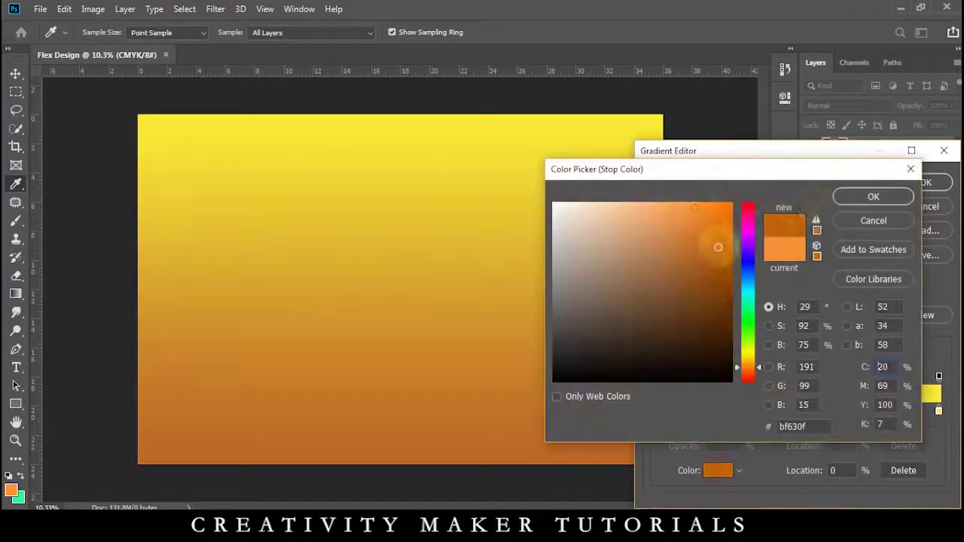
pyautogui.click(859, 197)
pyautogui.click(920, 184)
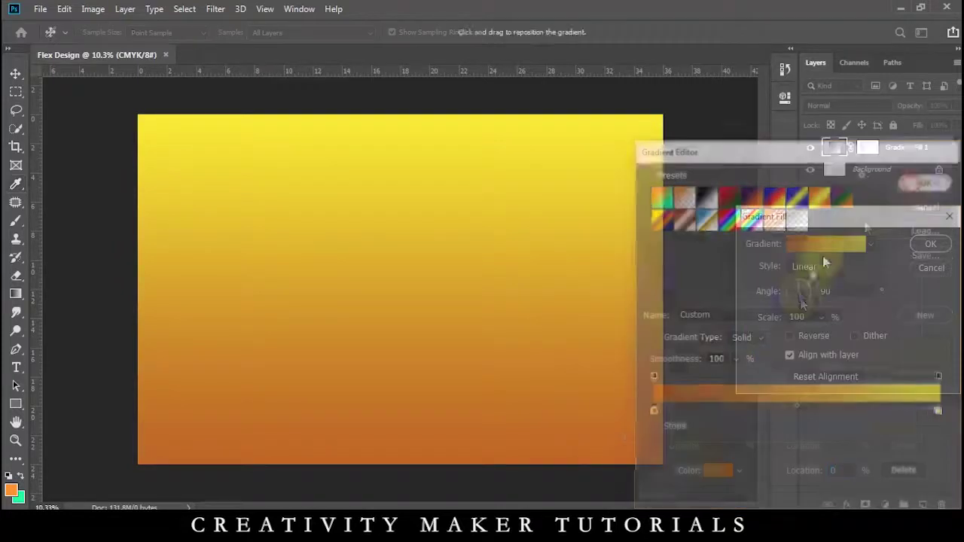
# - Make the gradient fill radial and reversed at 177% scale, and apply it
pyautogui.click(829, 268)
pyautogui.click(810, 290)
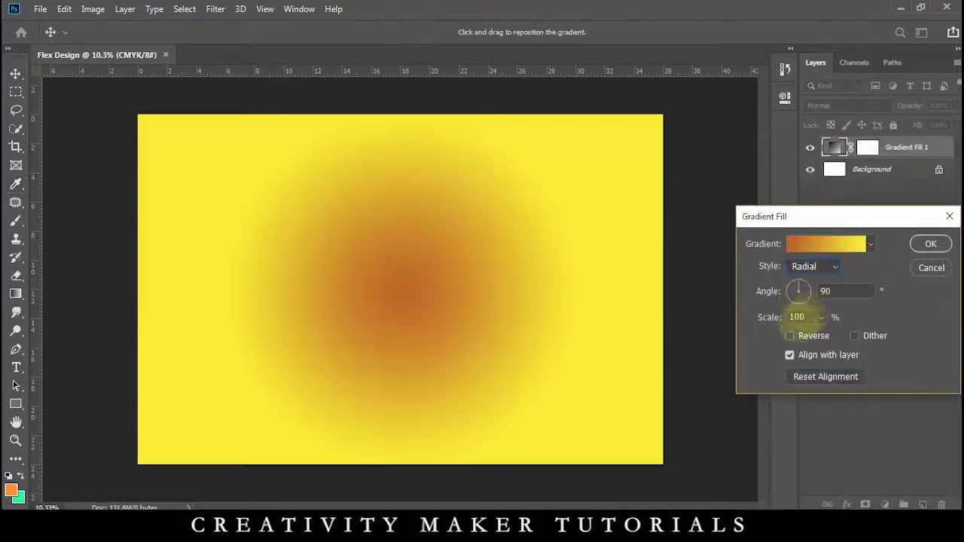
pyautogui.click(791, 336)
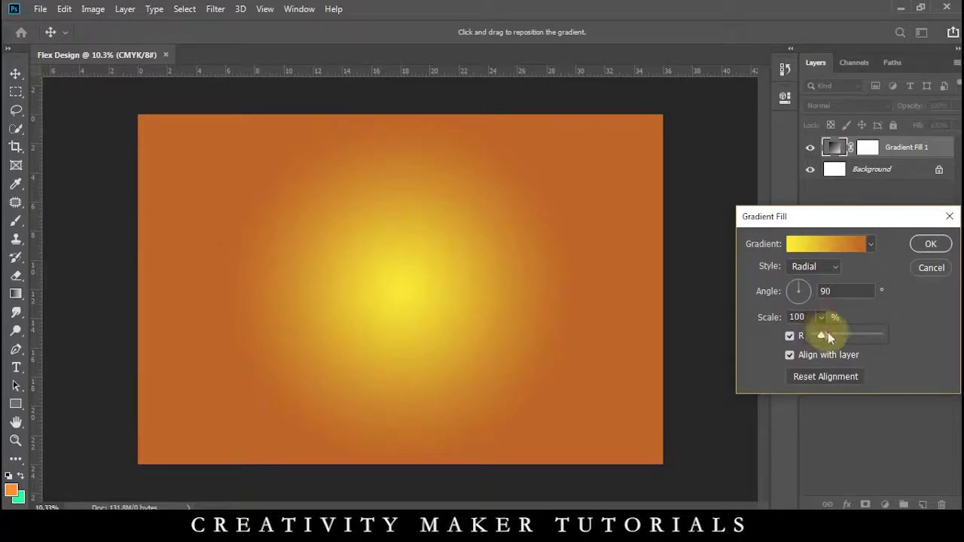
pyautogui.moveTo(827, 337); pyautogui.dragTo(830, 337)
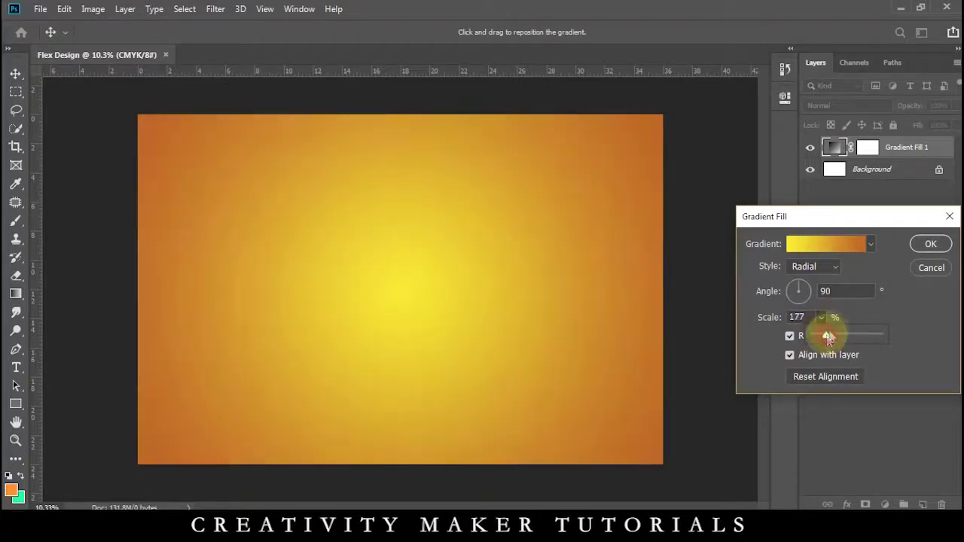
pyautogui.click(931, 248)
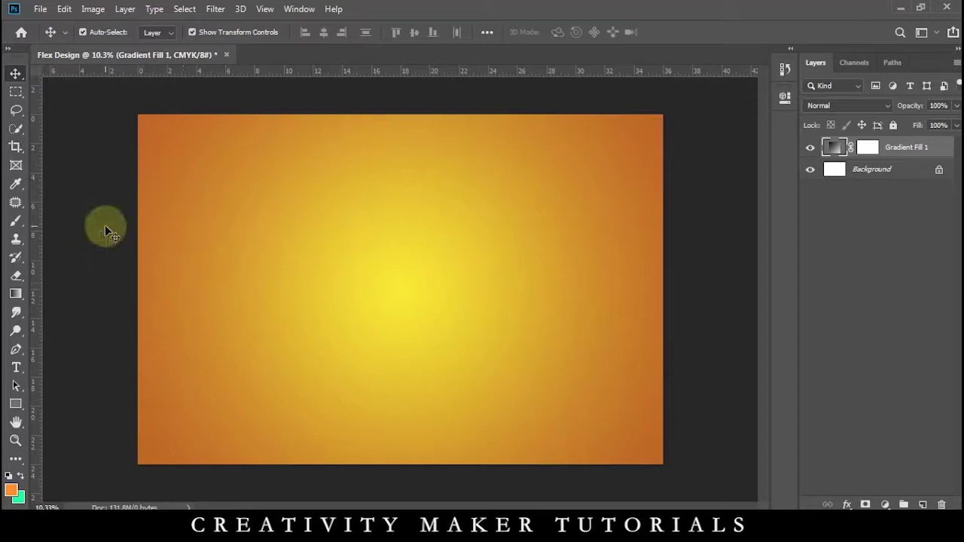
# - Draw a tall ellipse shape about 4239 by 5339 px and place it across the canvas's left edge
pyautogui.press('p')
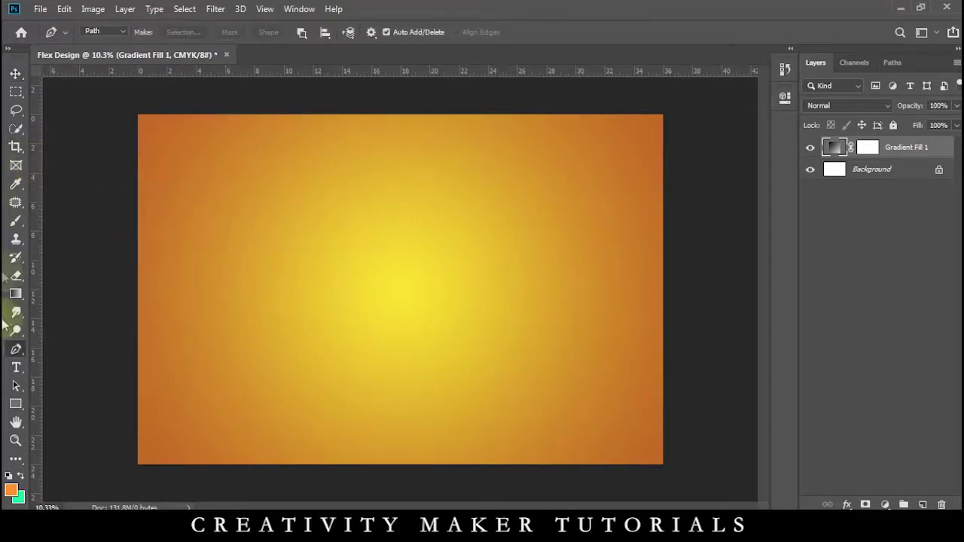
pyautogui.rightClick(16, 404)
pyautogui.click(58, 430)
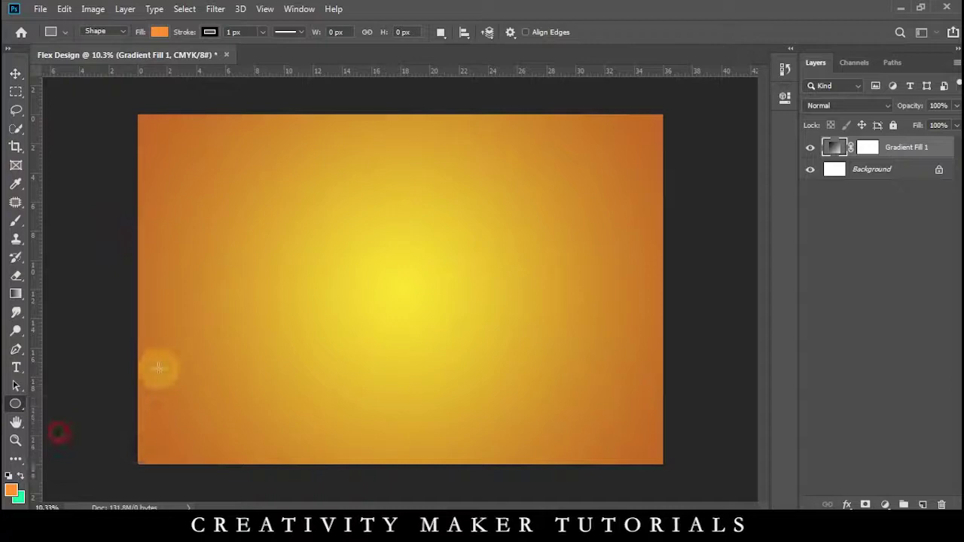
pyautogui.scroll(-1, 138, 133)
pyautogui.moveTo(103, 125); pyautogui.dragTo(345, 437)
pyautogui.click(16, 73)
pyautogui.moveTo(273, 289); pyautogui.dragTo(244, 317)
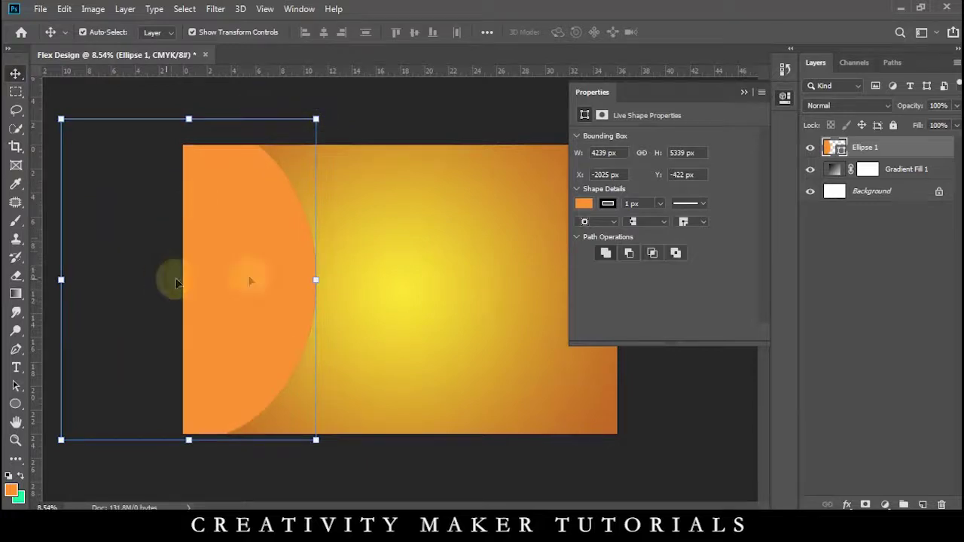
# - Rotate the ellipse about 15° clockwise, shift it slightly upward, and commit the transformation
pyautogui.moveTo(332, 108); pyautogui.dragTo(352, 158)
pyautogui.moveTo(233, 228); pyautogui.dragTo(232, 213)
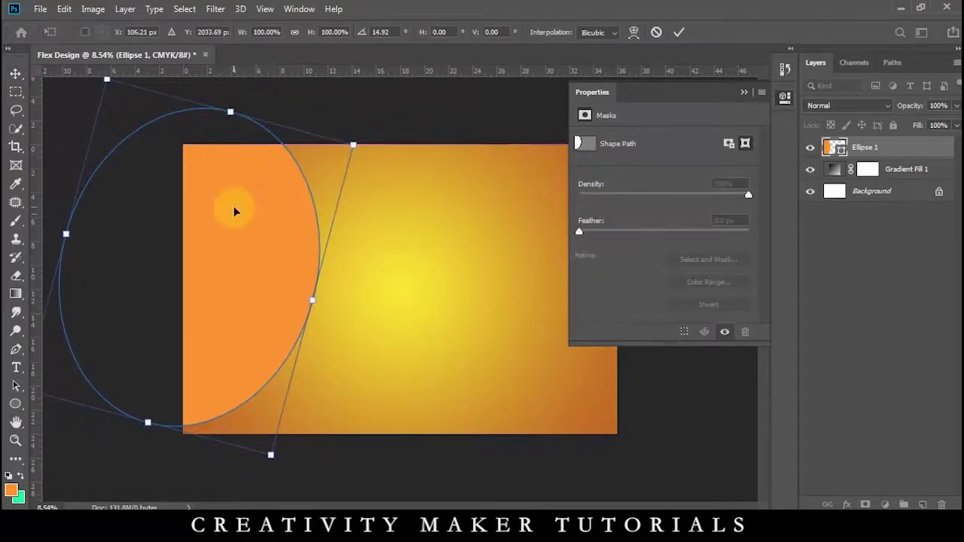
pyautogui.doubleClick(234, 211)
pyautogui.click(742, 94)
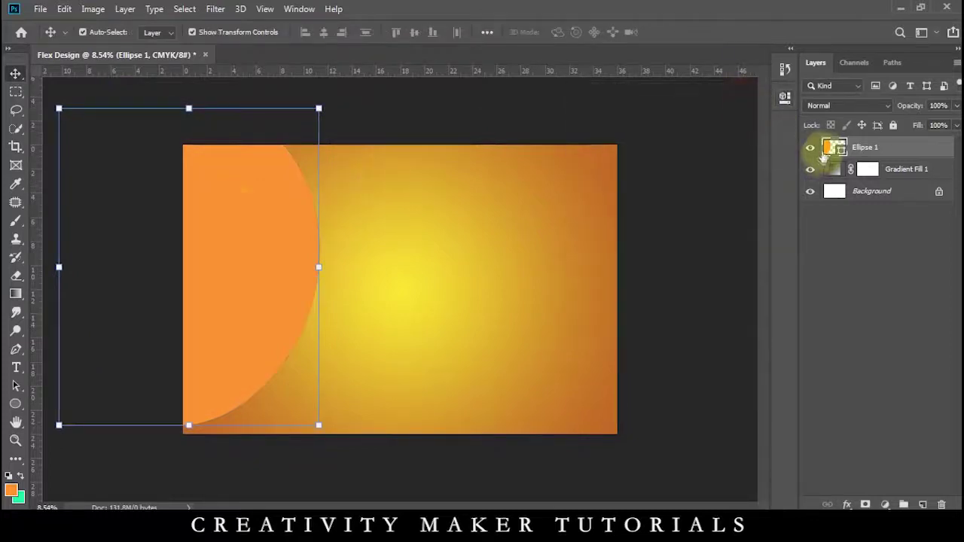
# - Change the fill color of the Ellipse 1 shape to white, #ffffff
pyautogui.doubleClick(829, 150)
pyautogui.click(598, 248)
pyautogui.click(555, 204)
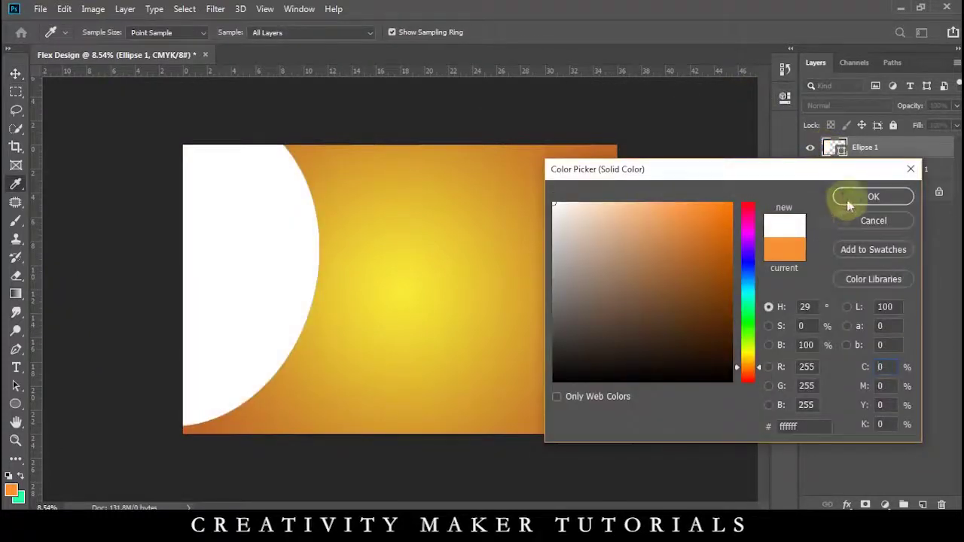
pyautogui.click(847, 198)
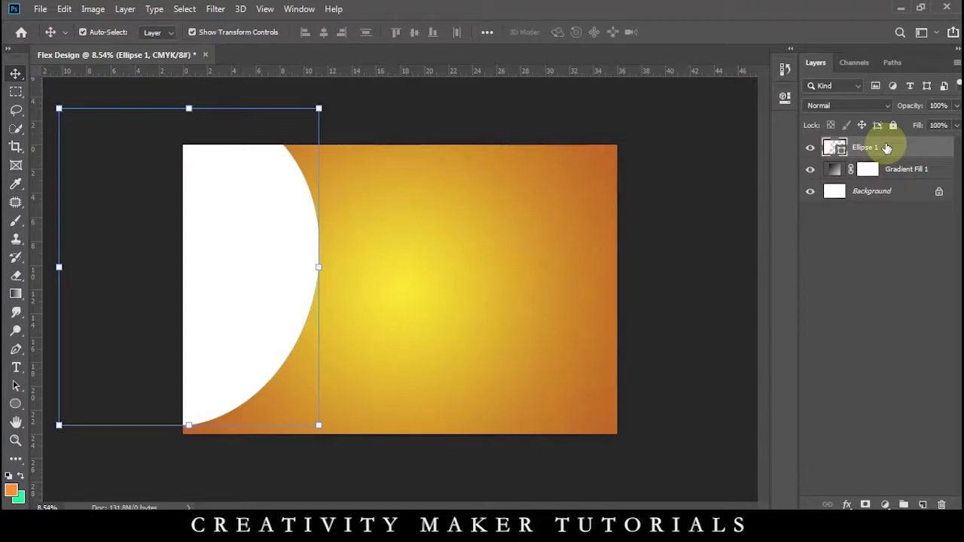
# - Duplicate the white ellipse layer and recolor the copy light pink
pyautogui.hotkey('ctrl', 'j')
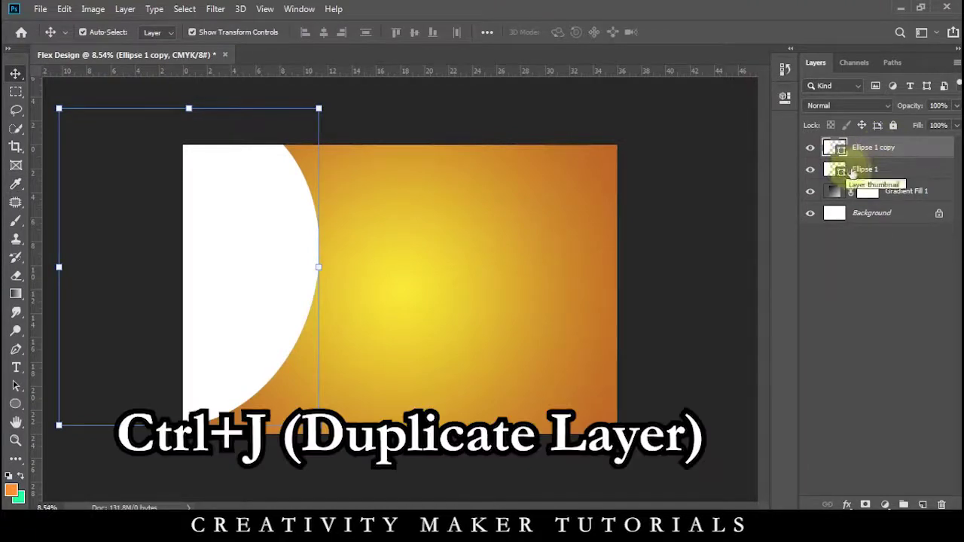
pyautogui.click(826, 169)
pyautogui.doubleClick(829, 148)
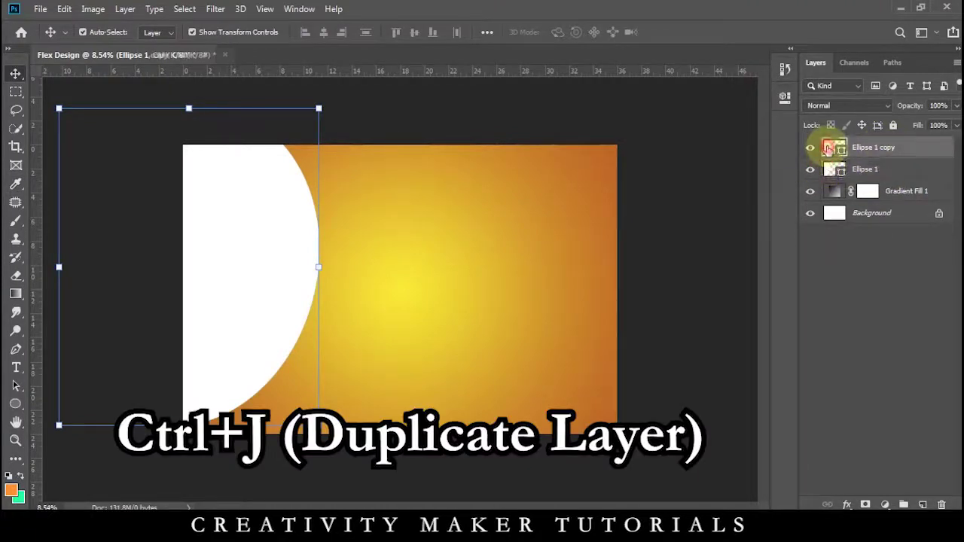
pyautogui.click(625, 214)
pyautogui.click(848, 198)
# - Nudge the white Ellipse 1 right and slightly up so it forms a curved rim beside the pink ellipse
pyautogui.click(821, 167)
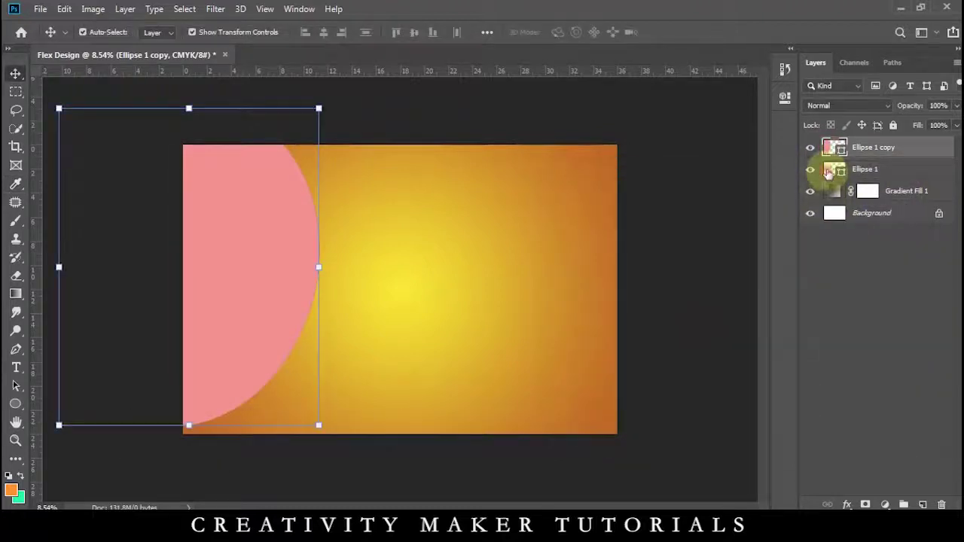
pyautogui.scroll(1, 298, 280)
pyautogui.hotkey('shift', 'Right')
pyautogui.hotkey('shift', 'Right')
pyautogui.hotkey('shift', 'Right')
pyautogui.hotkey('shift', 'Right')
pyautogui.hotkey('shift', 'Right')
pyautogui.hotkey('shift', 'Right')
pyautogui.hotkey('shift', 'Right')
pyautogui.hotkey('shift', 'Up')
pyautogui.hotkey('shift', 'Up')
pyautogui.hotkey('shift', 'Right')
pyautogui.hotkey('shift', 'Up')
pyautogui.hotkey('shift', 'Up')
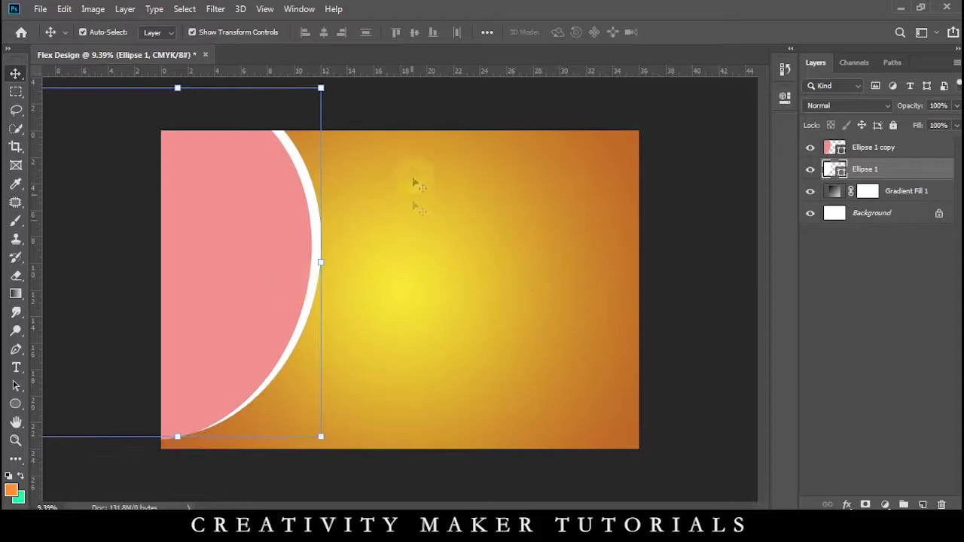
pyautogui.click(403, 124)
pyautogui.scroll(-1, 426, 215)
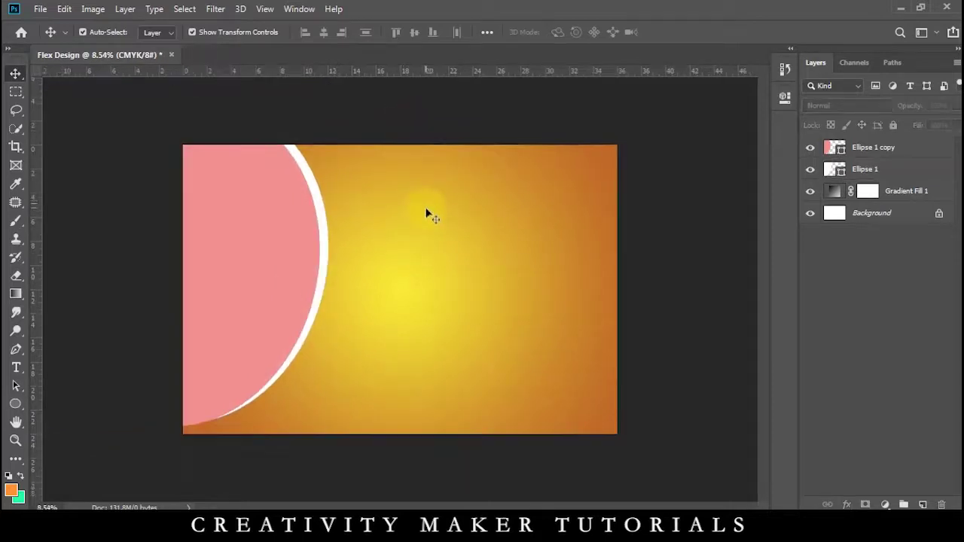
# - Widen both ellipses together toward the right and shift them slightly down
pyautogui.click(416, 249)
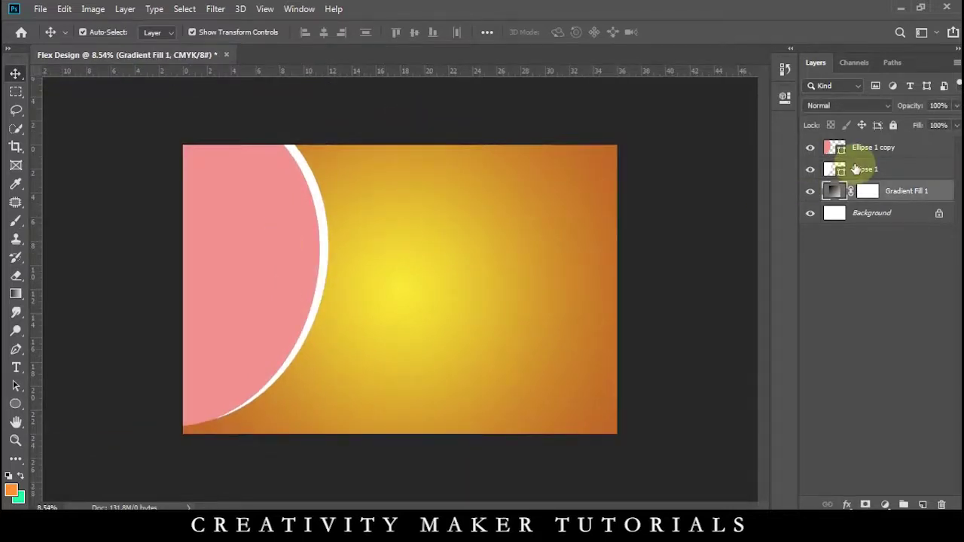
pyautogui.click(854, 169)
pyautogui.keyDown('shift'); pyautogui.click(870, 148); pyautogui.keyUp('shift')
pyautogui.moveTo(329, 269); pyautogui.dragTo(348, 267)
pyautogui.moveTo(208, 93); pyautogui.dragTo(207, 123)
pyautogui.press('Return')
pyautogui.scroll(-1, 243, 216)
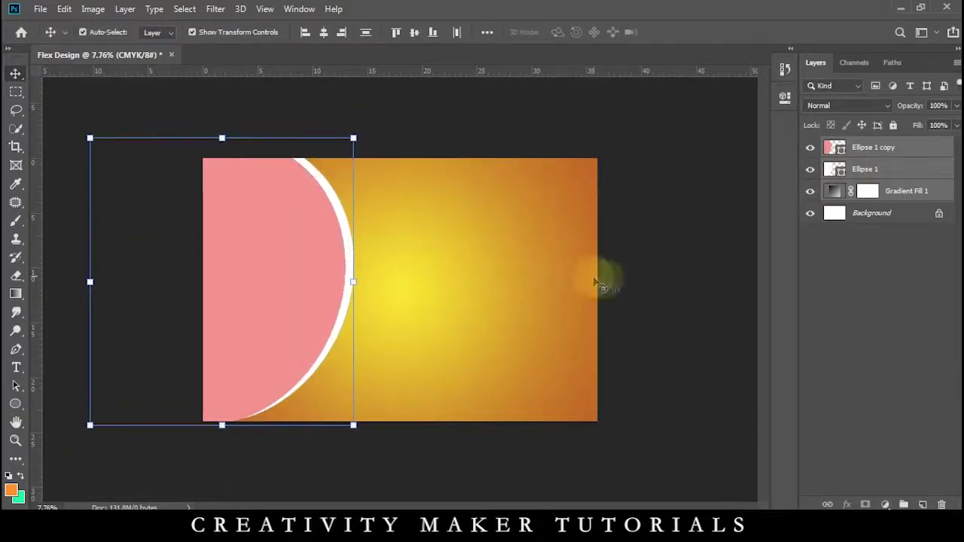
# - Nudge the selected ellipses up until their lower end sits at the canvas's bottom edge, and deselect them
pyautogui.hotkey('shift', 'Up')
pyautogui.hotkey('shift', 'Up')
pyautogui.hotkey('shift', 'Up')
pyautogui.hotkey('shift', 'Up')
pyautogui.hotkey('shift', 'Up')
pyautogui.hotkey('shift', 'Up')
pyautogui.hotkey('shift', 'Up')
pyautogui.hotkey('shift', 'Up')
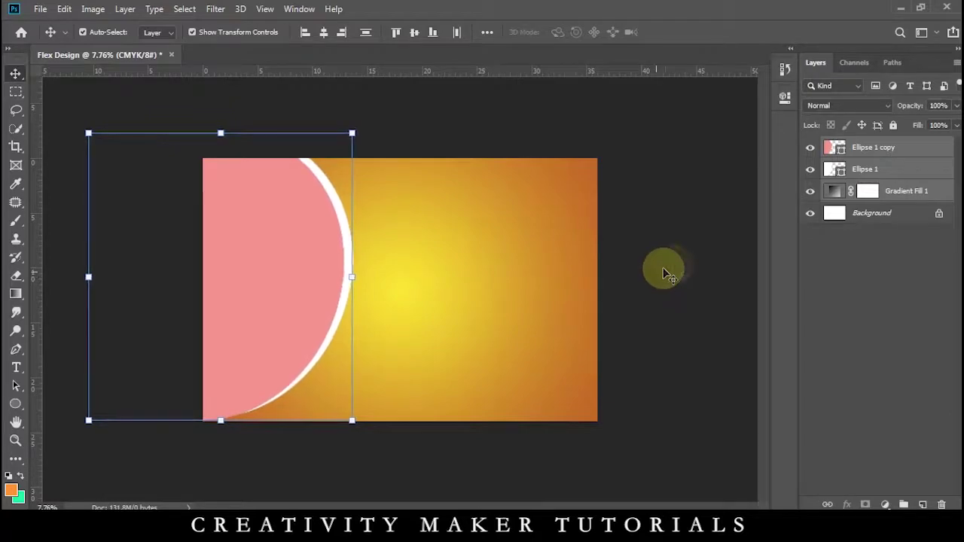
pyautogui.click(663, 272)
# - Place the white floral relief image yTK9c8UpEZ in the design and scale it to cover the whole canvas
pyautogui.click(329, 530)
pyautogui.moveTo(535, 421); pyautogui.dragTo(462, 389)
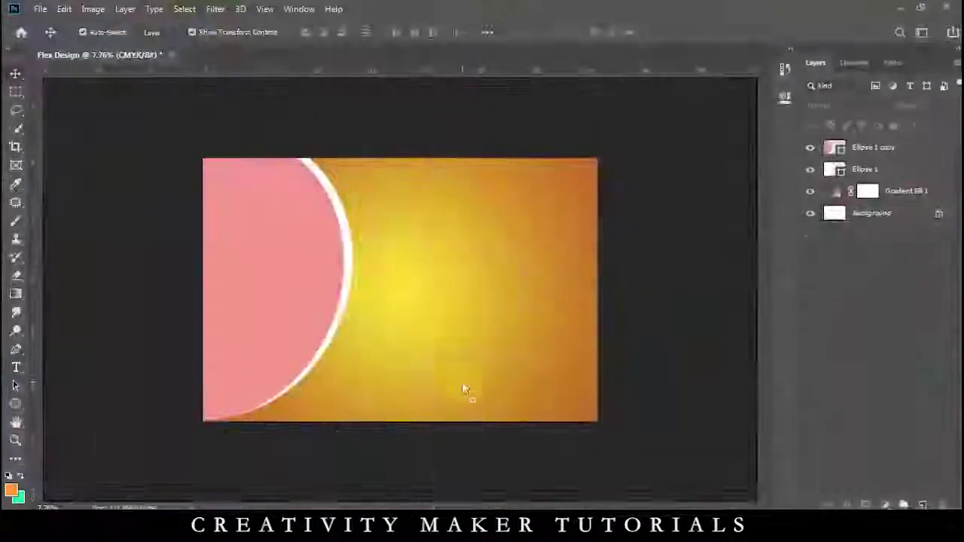
pyautogui.moveTo(459, 347); pyautogui.dragTo(630, 461)
pyautogui.press('Return')
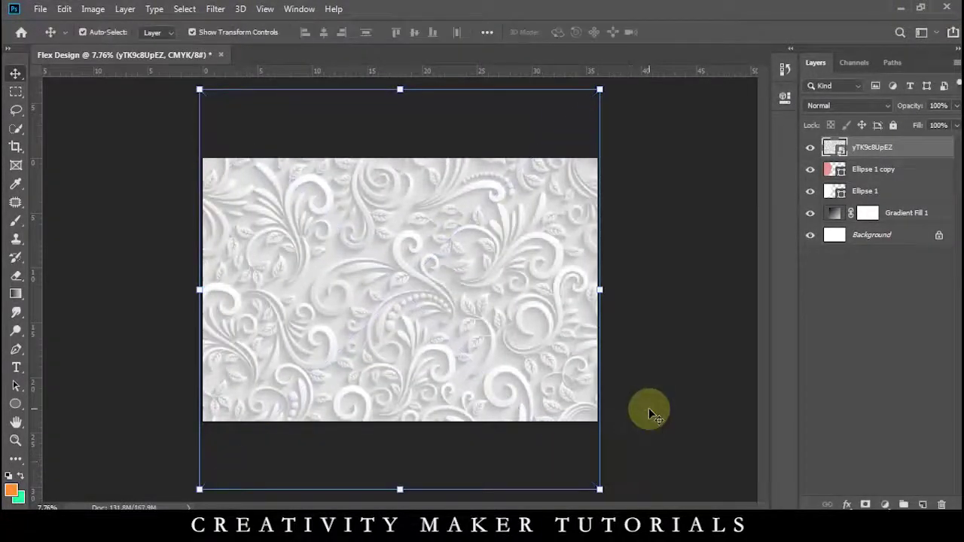
# - Move the floral texture layer below both ellipses and just above the gradient fill
pyautogui.hotkey('ctrl', '[')
pyautogui.hotkey('ctrl', '[')
pyautogui.hotkey('ctrl', '[')
pyautogui.hotkey('ctrl', ']')
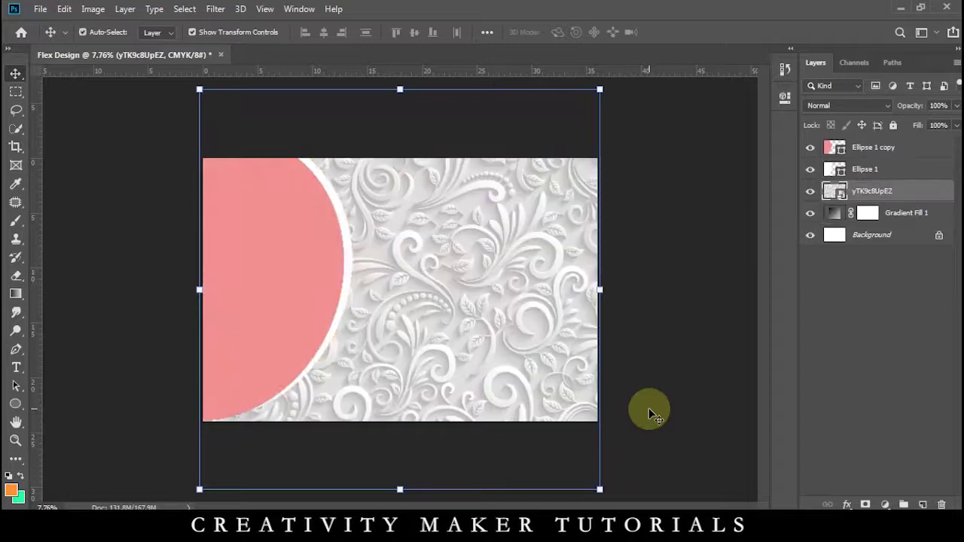
# - Blend the floral texture layer with Soft Light at 60% opacity
pyautogui.click(847, 106)
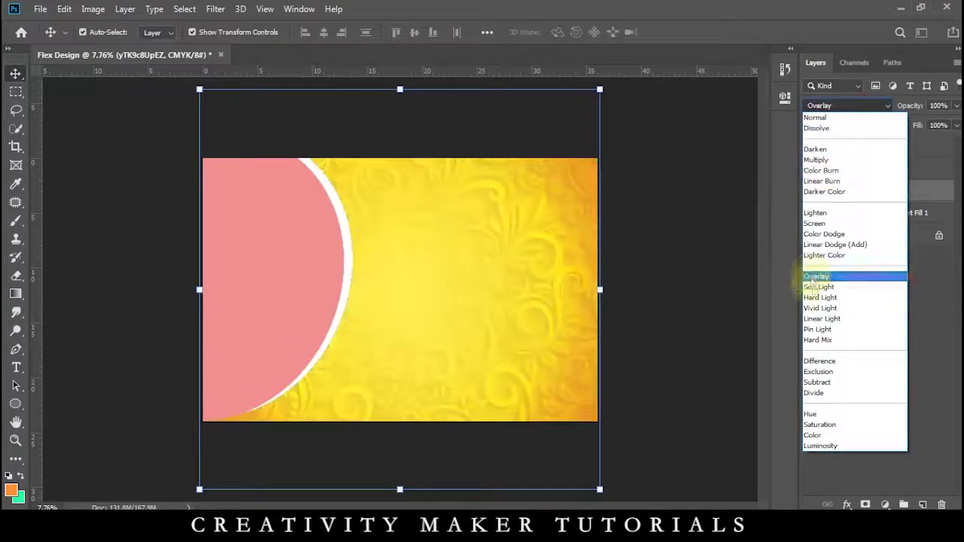
pyautogui.click(817, 287)
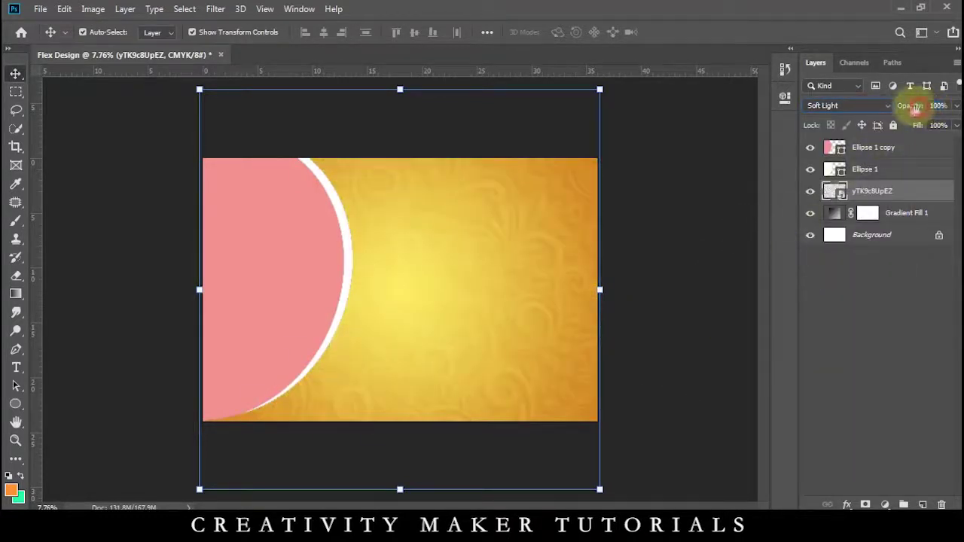
pyautogui.moveTo(915, 108); pyautogui.dragTo(877, 109)
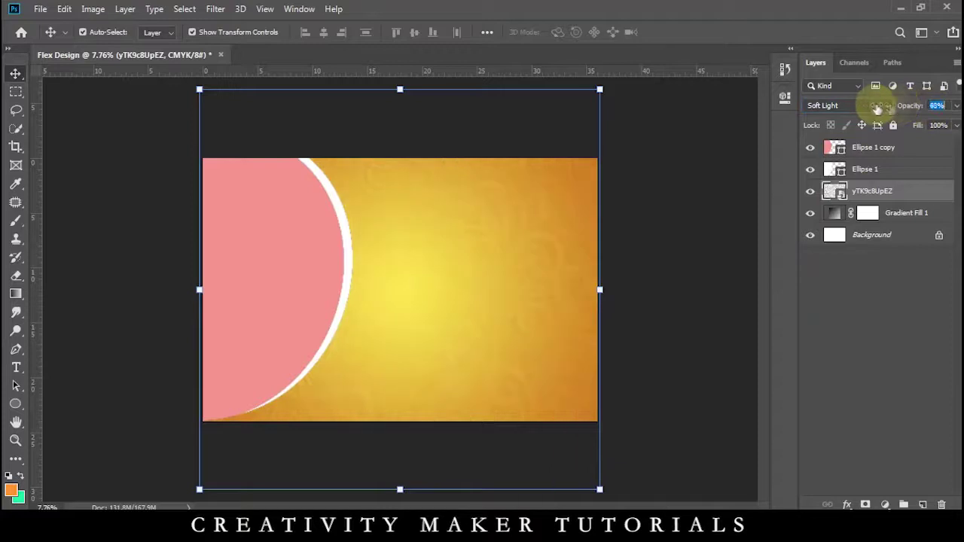
pyautogui.click(710, 170)
pyautogui.scroll(5, 467, 241)
pyautogui.scroll(-5, 525, 241)
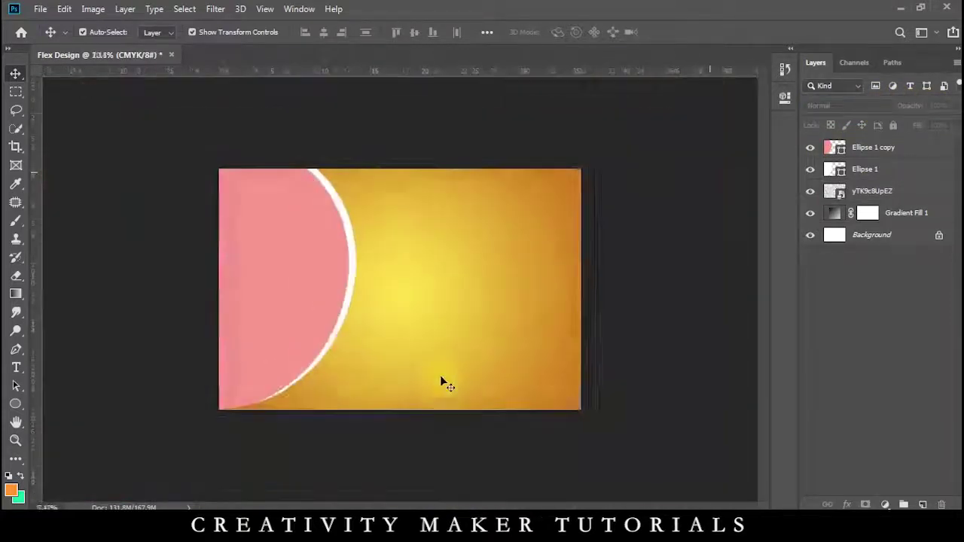
# - Place the bride photo 1970870 above the pink ellipse layer and position it over the ellipse
pyautogui.click(252, 303)
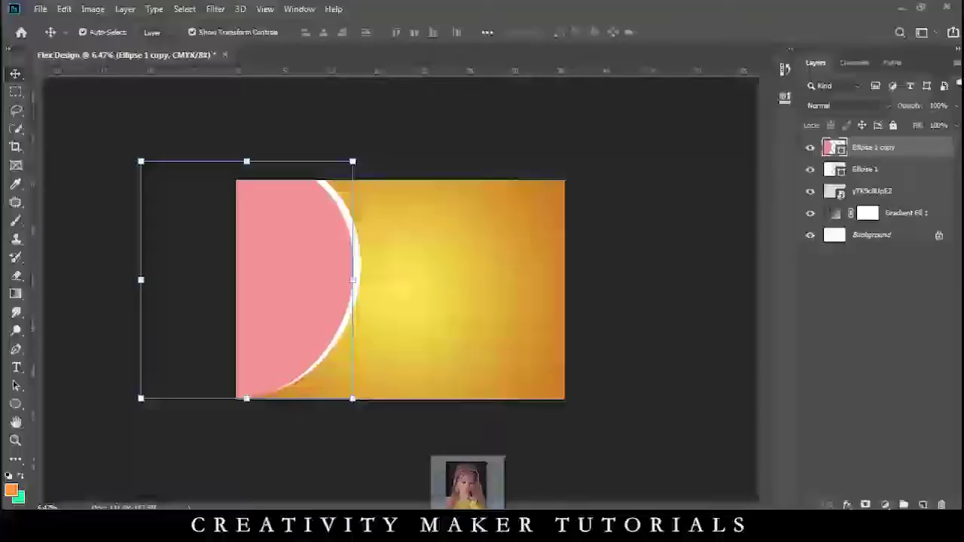
pyautogui.moveTo(463, 482); pyautogui.dragTo(294, 315)
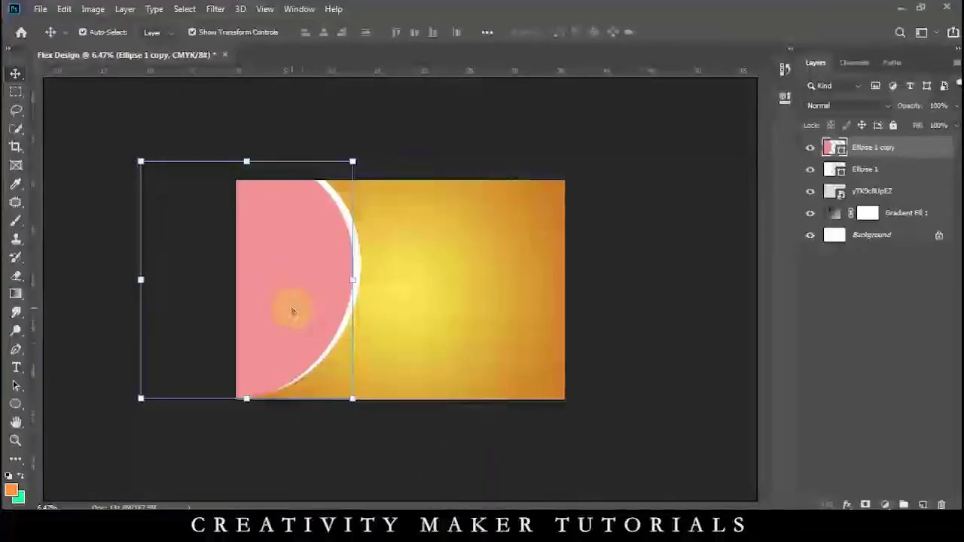
pyautogui.moveTo(452, 316); pyautogui.dragTo(343, 316)
pyautogui.press('Return')
# - Clip the bride photo to the pink ellipse with a clipping mask and check the result up close
pyautogui.rightClick(895, 151)
pyautogui.click(753, 305)
pyautogui.hotkey('ctrl', '+')
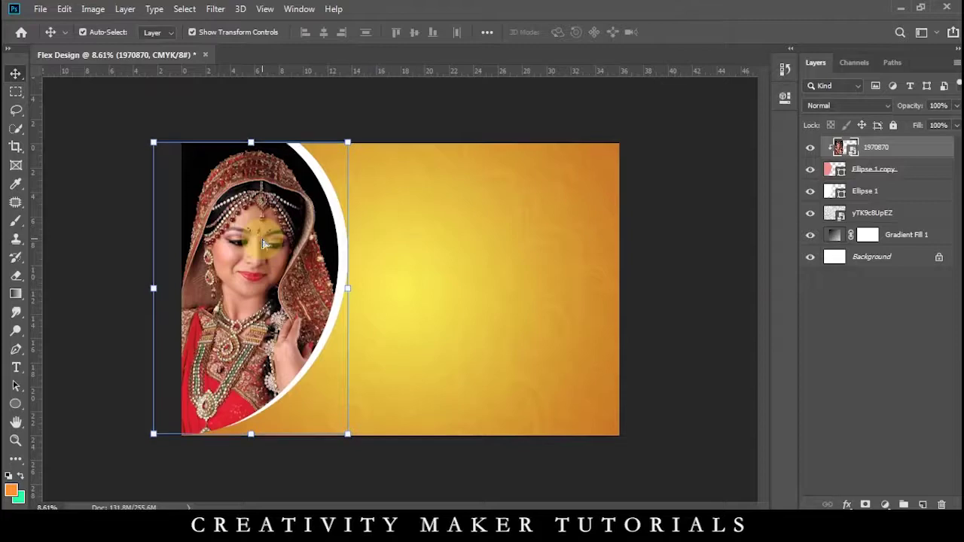
pyautogui.hotkey('ctrl', '+')
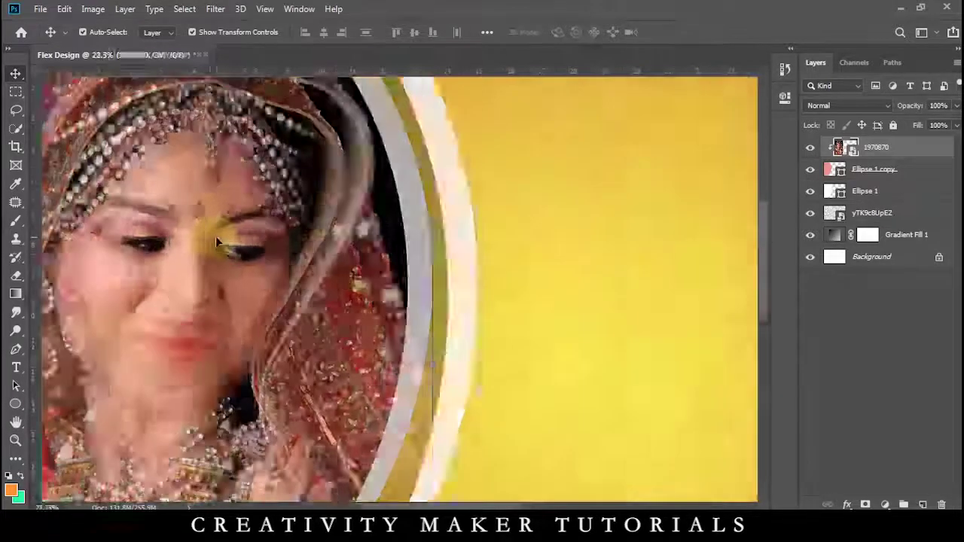
pyautogui.hotkey('ctrl', '0')
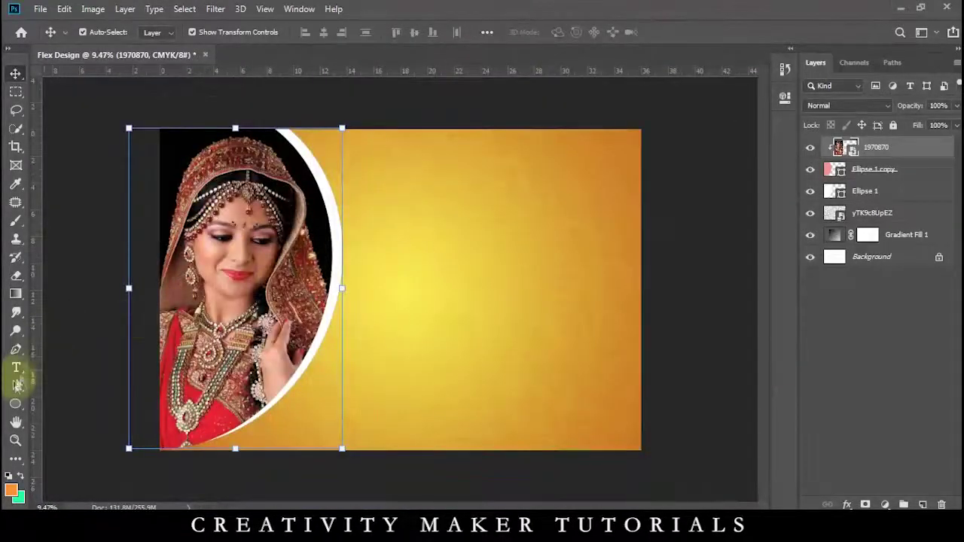
# - Add a text line right of the bride photo in the Kruti Dev 630 font, reading "सौम्या"
pyautogui.click(16, 367)
pyautogui.click(381, 207)
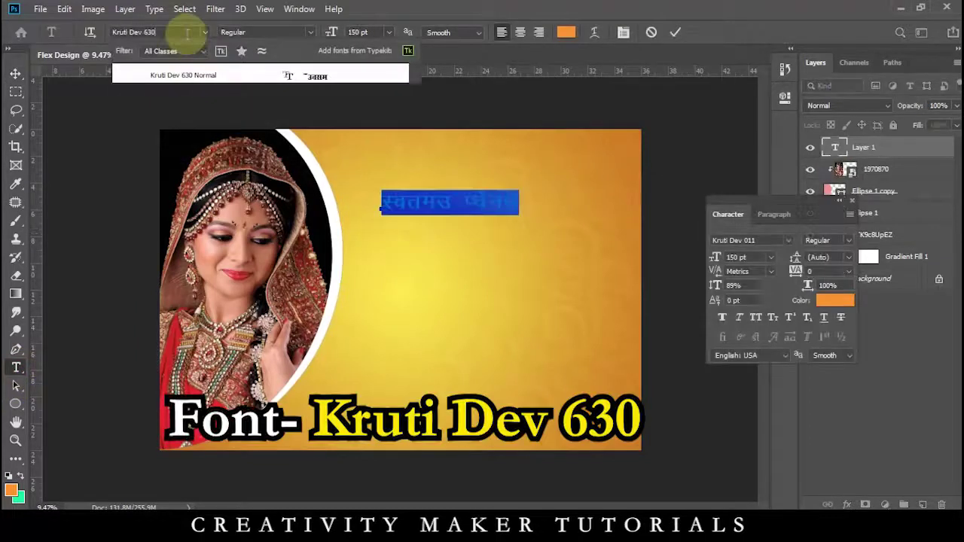
pyautogui.press('Return')
pyautogui.scroll(1, 434, 199)
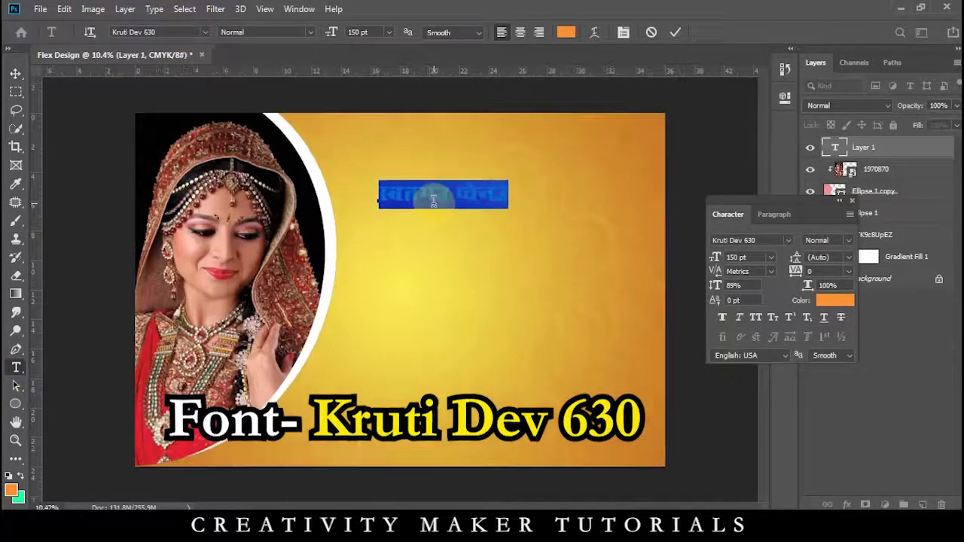
pyautogui.write('l')
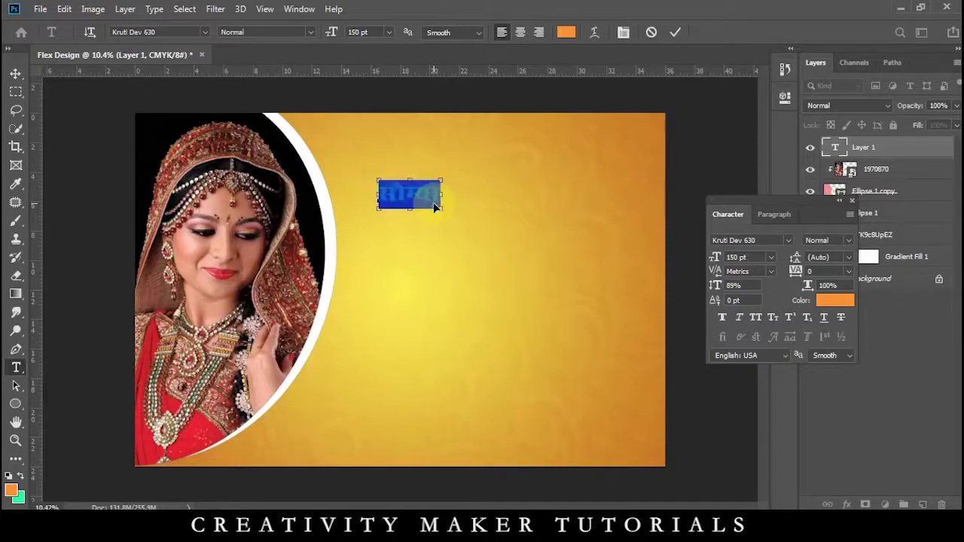
# - Set the heading text colour to black (000000) and its size to 400 pt
pyautogui.click(563, 34)
pyautogui.click(556, 434)
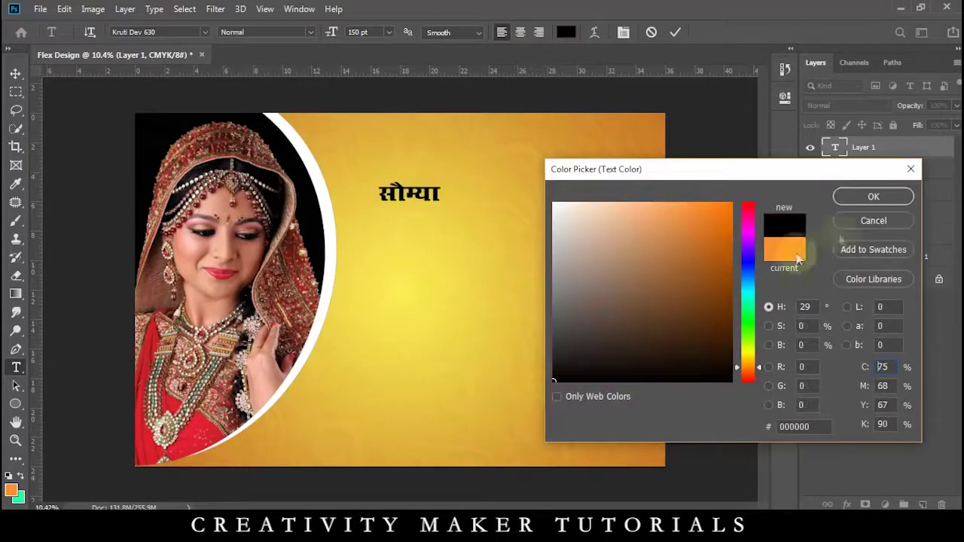
pyautogui.click(886, 196)
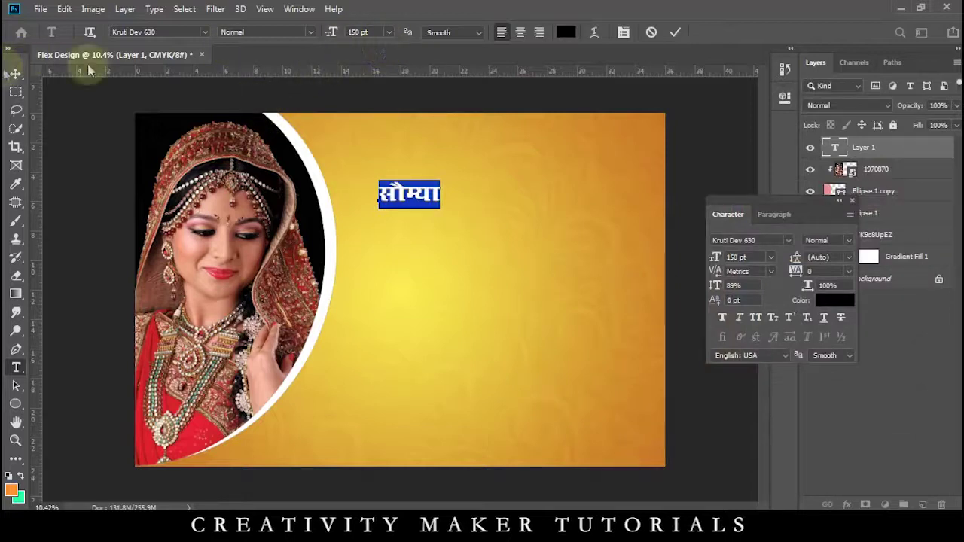
pyautogui.click(379, 33)
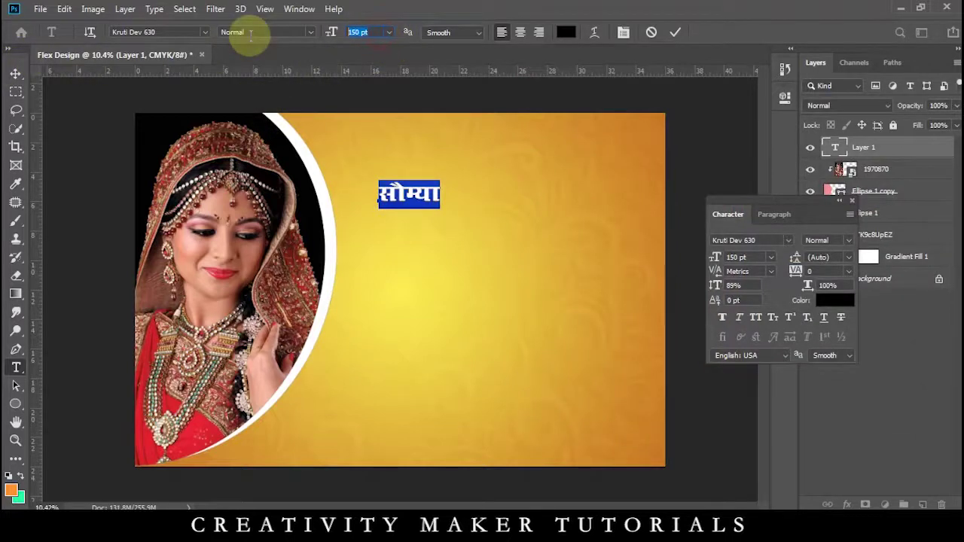
pyautogui.write('400')
pyautogui.press('Return')
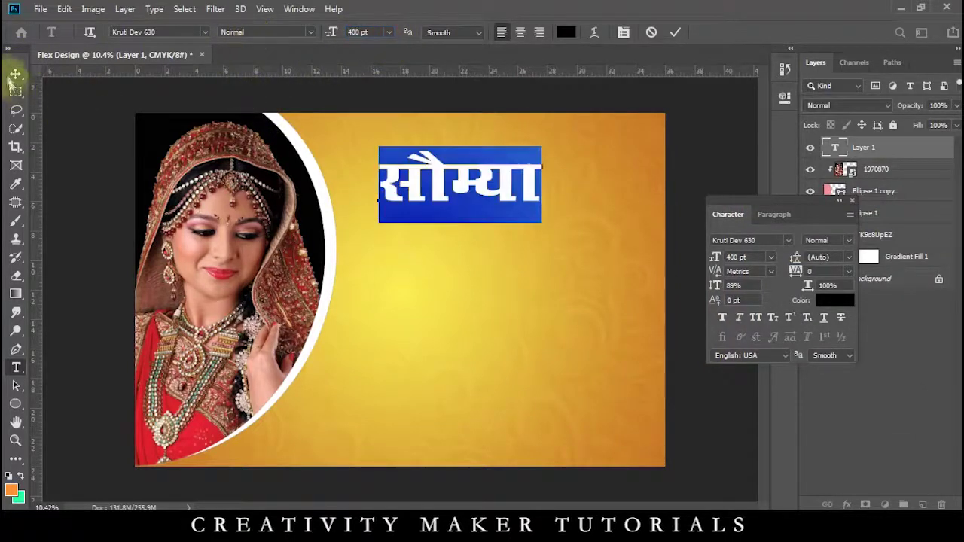
# - Extend the heading to "सौम्या ब्युटी" beside the bride photo, with "पार्लर" indented on a second line
pyautogui.click(554, 195)
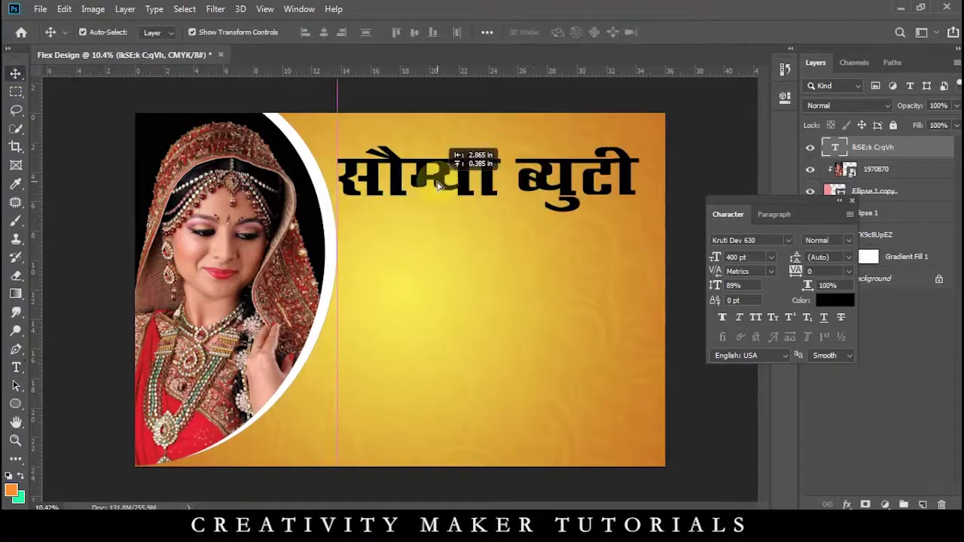
pyautogui.moveTo(439, 184); pyautogui.dragTo(440, 183)
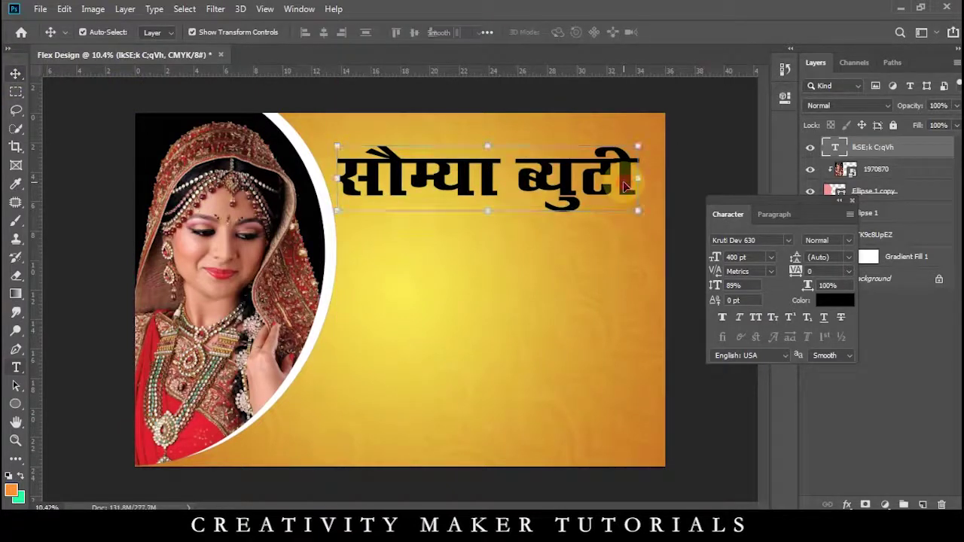
pyautogui.doubleClick(622, 180)
pyautogui.click(630, 181)
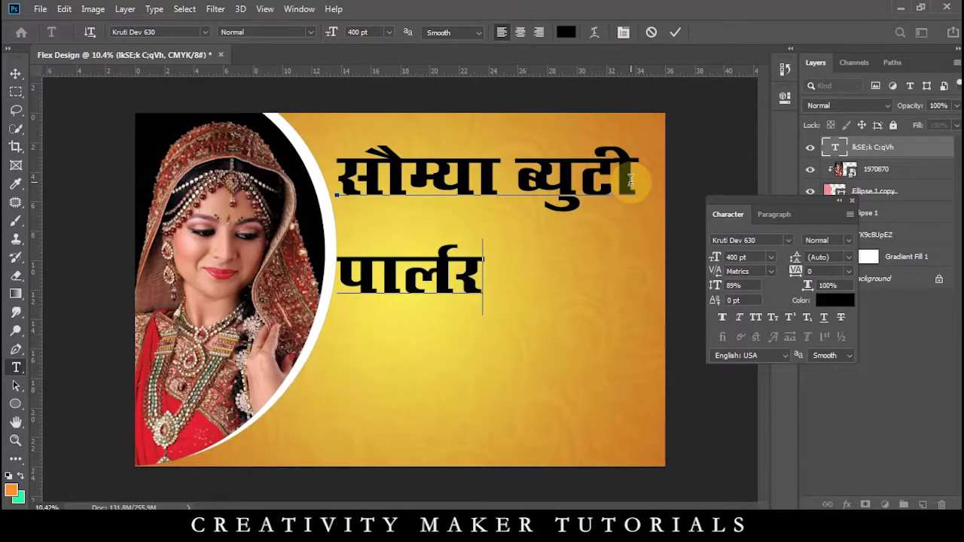
pyautogui.moveTo(341, 278); pyautogui.dragTo(392, 280)
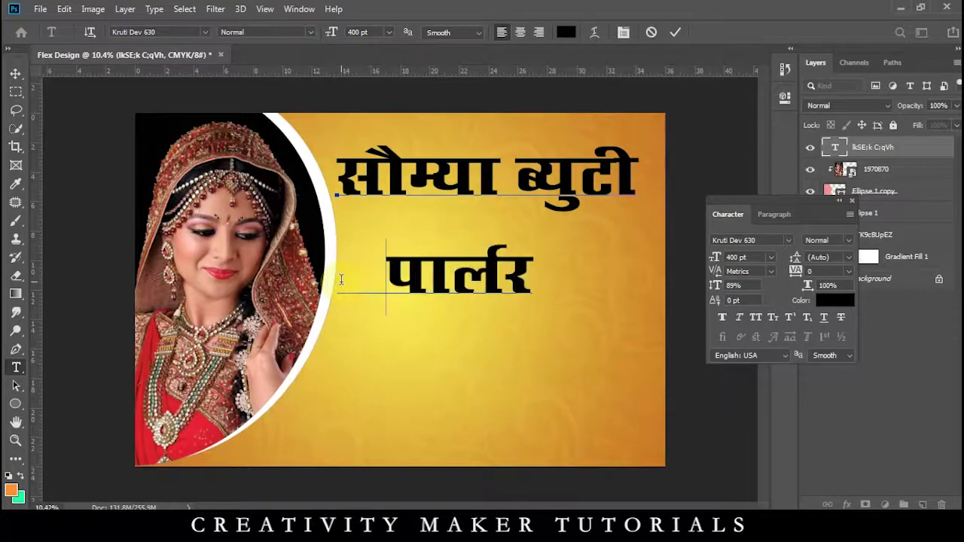
# - Give the heading a drop shadow and a white (ffffff) outside stroke of 62 px
pyautogui.doubleClick(926, 150)
pyautogui.click(443, 434)
pyautogui.moveTo(662, 162); pyautogui.dragTo(871, 143)
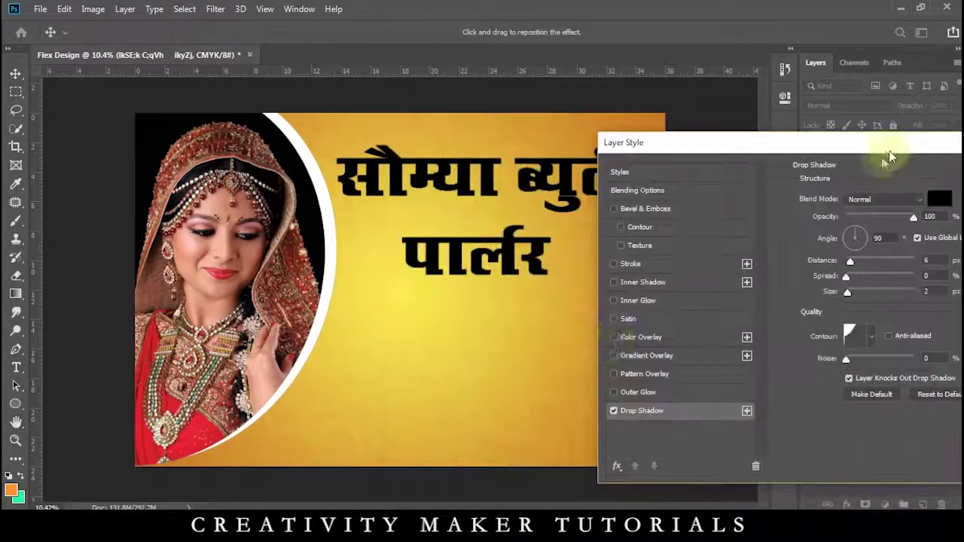
pyautogui.click(637, 269)
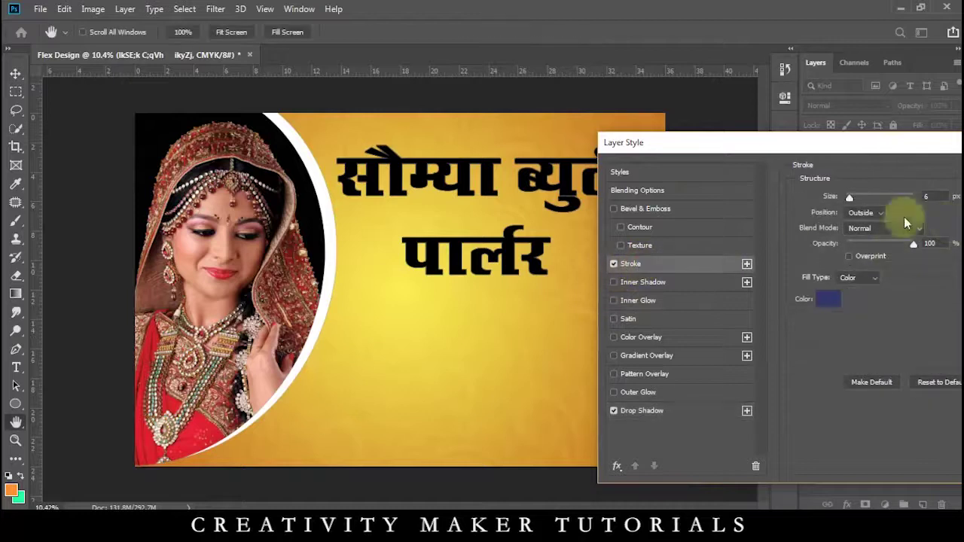
pyautogui.moveTo(843, 142); pyautogui.dragTo(797, 235)
pyautogui.click(785, 391)
pyautogui.moveTo(593, 242); pyautogui.dragTo(554, 204)
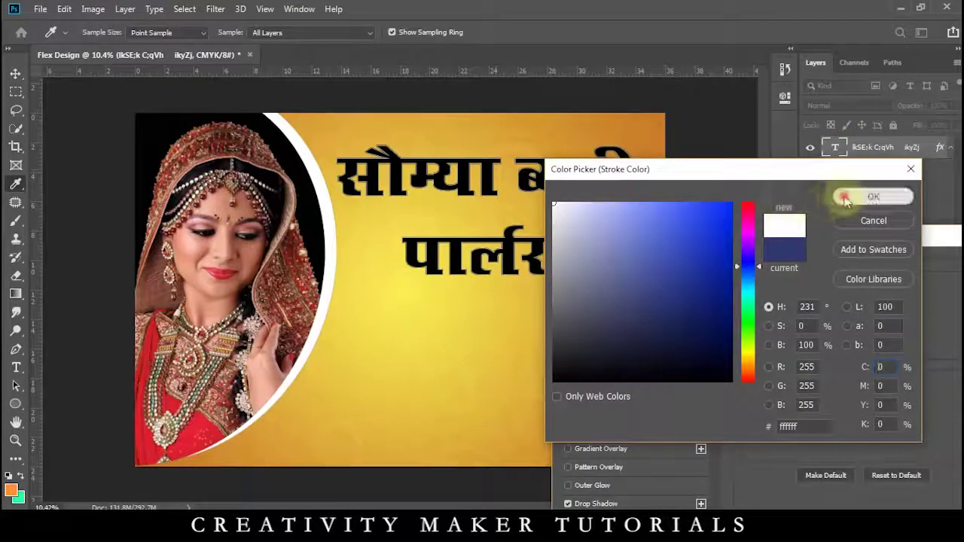
pyautogui.click(844, 196)
pyautogui.moveTo(839, 294); pyautogui.dragTo(821, 291)
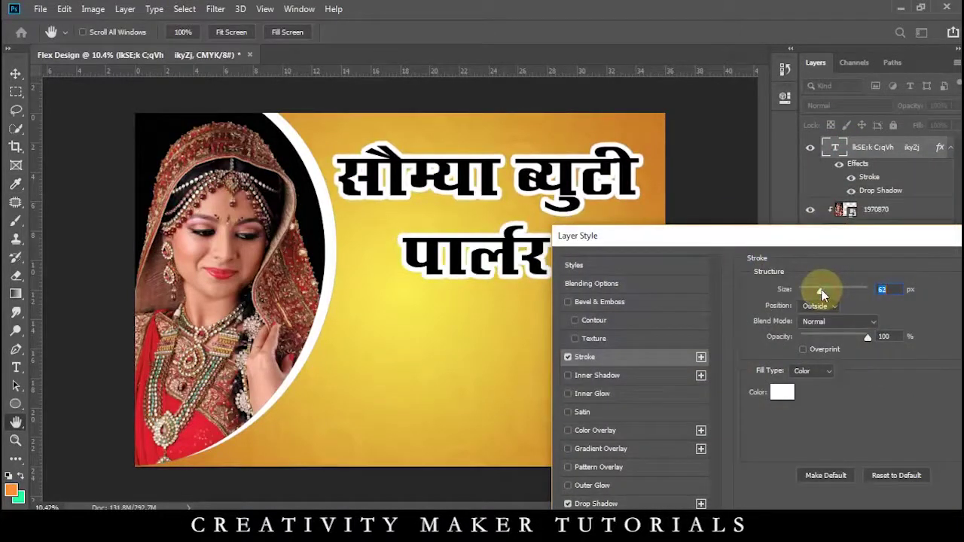
# - Add a linear red-to-black gradient overlay to the heading at a -73° angle and shift the gradient within the letters
pyautogui.click(569, 450)
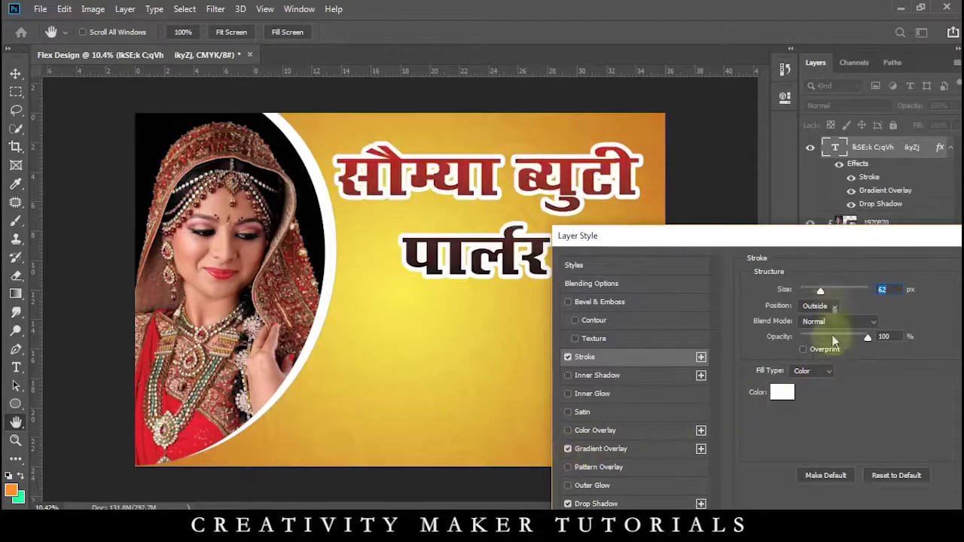
pyautogui.click(606, 449)
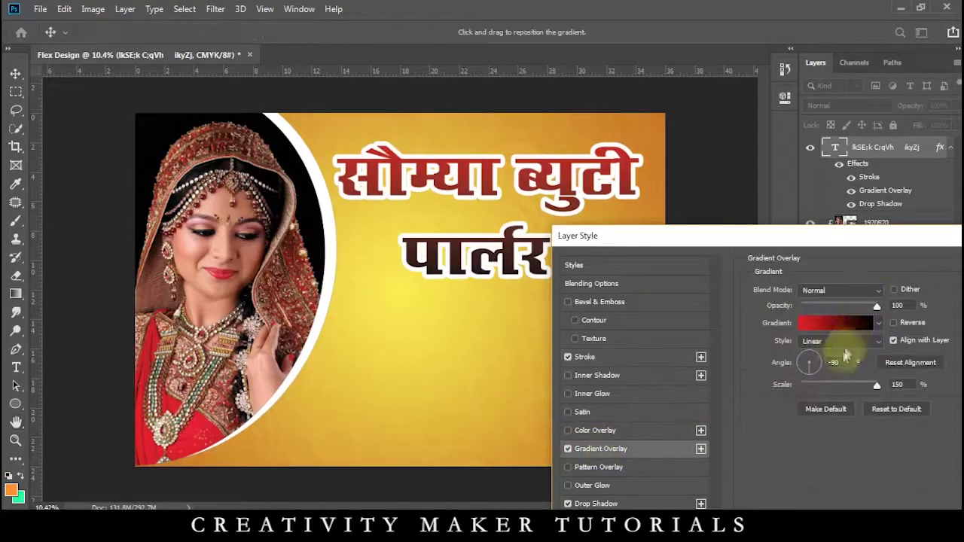
pyautogui.click(800, 362)
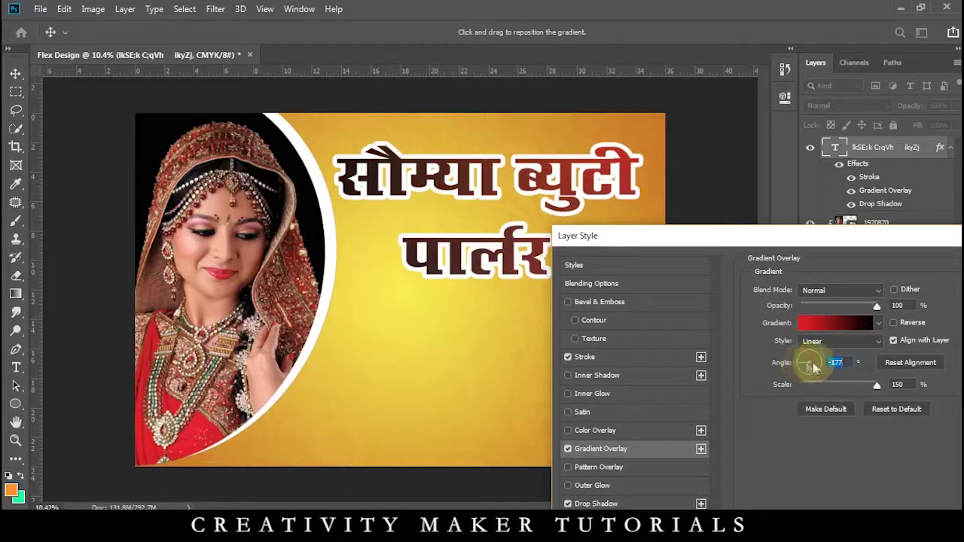
pyautogui.click(813, 363)
pyautogui.moveTo(813, 362); pyautogui.dragTo(814, 376)
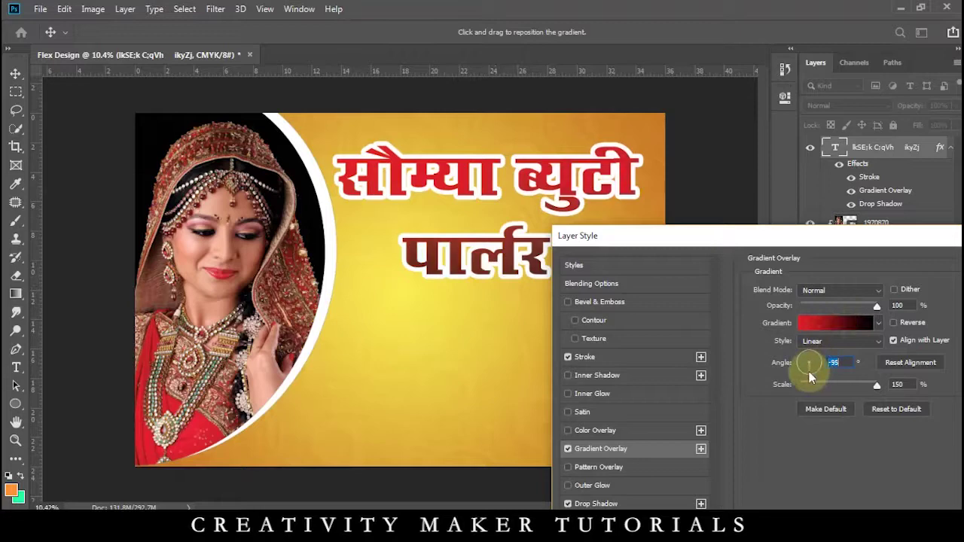
pyautogui.moveTo(825, 246); pyautogui.dragTo(721, 329)
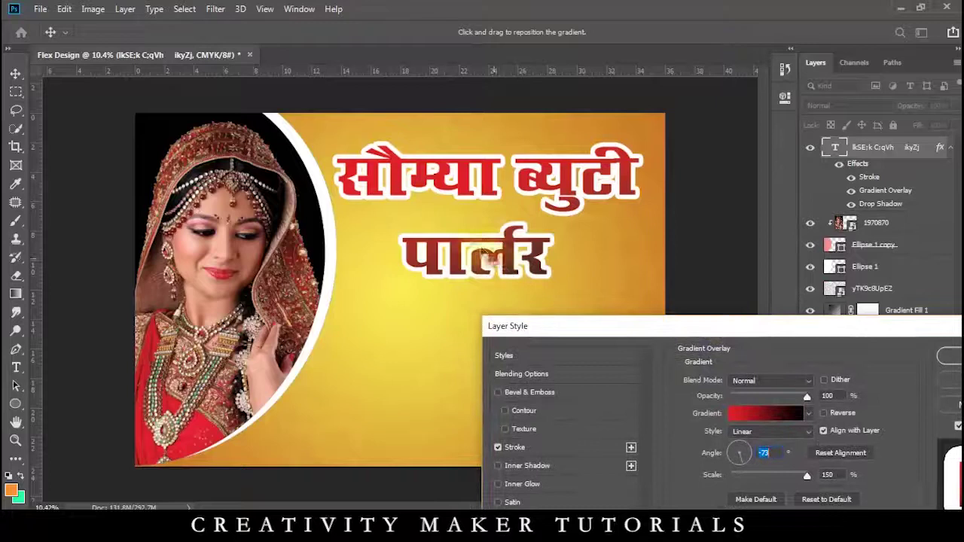
pyautogui.moveTo(501, 264); pyautogui.dragTo(476, 207)
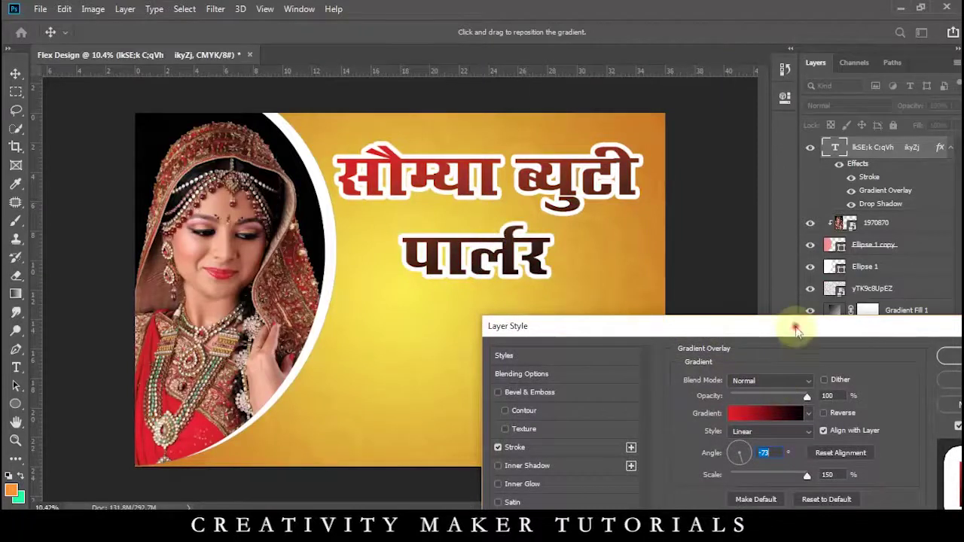
pyautogui.moveTo(796, 330); pyautogui.dragTo(636, 313)
pyautogui.click(801, 338)
# - Scale down the bride photo together with both ellipses and move them toward the banner's left edge
pyautogui.click(140, 215)
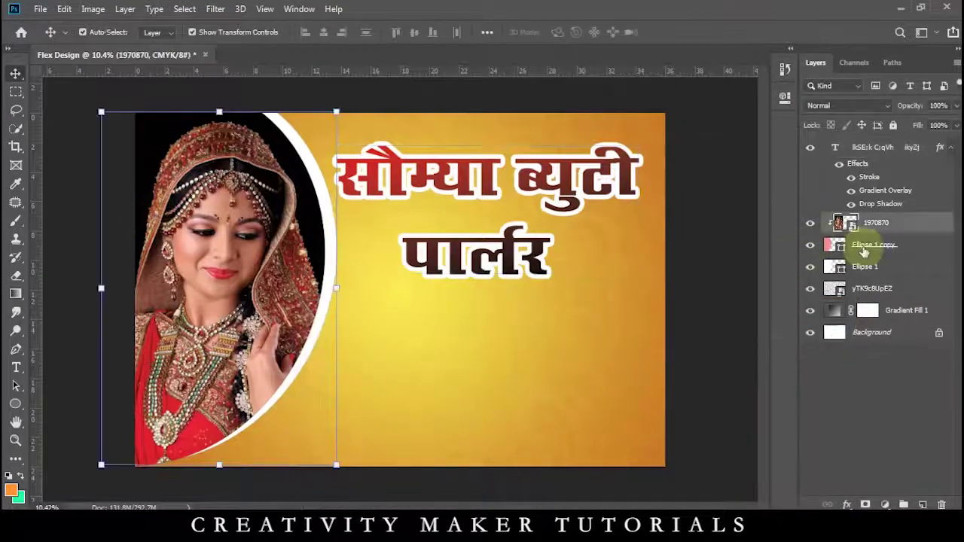
pyautogui.keyDown('shift'); pyautogui.click(864, 267); pyautogui.keyUp('shift')
pyautogui.moveTo(264, 278); pyautogui.dragTo(216, 279)
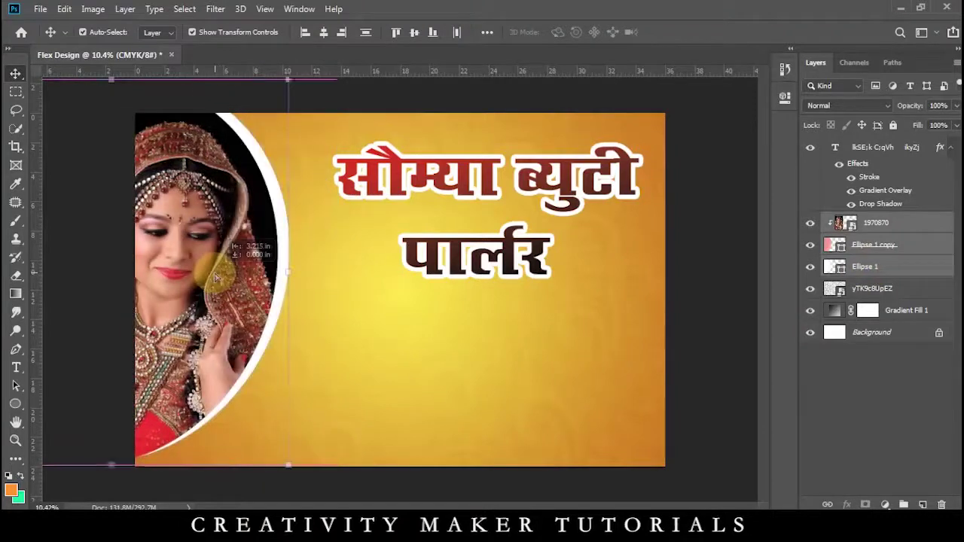
pyautogui.hotkey('ctrl', '-')
pyautogui.moveTo(307, 115); pyautogui.dragTo(312, 146)
pyautogui.moveTo(211, 284); pyautogui.dragTo(209, 266)
pyautogui.press('Return')
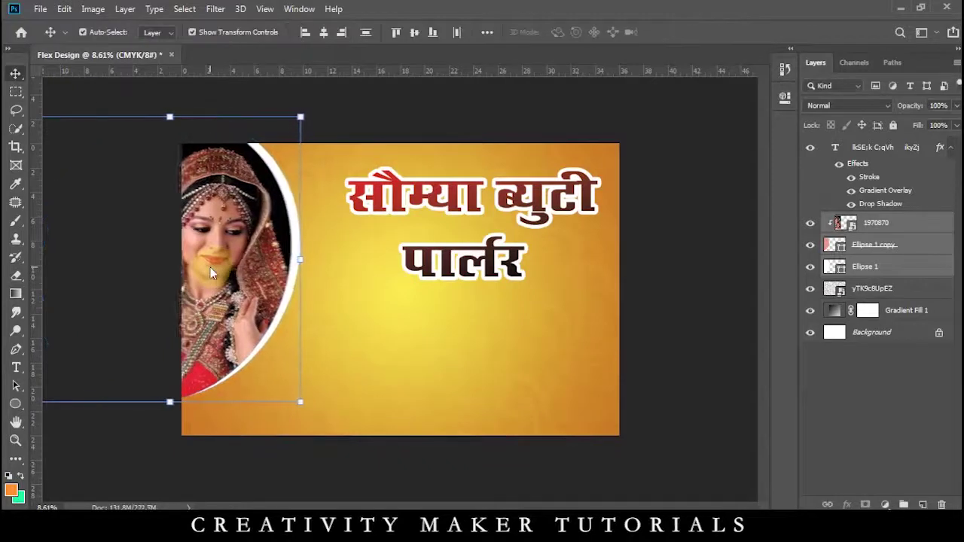
# - Move the heading closer to the bride photo and join "पार्लर" onto its first line
pyautogui.moveTo(402, 211); pyautogui.dragTo(370, 211)
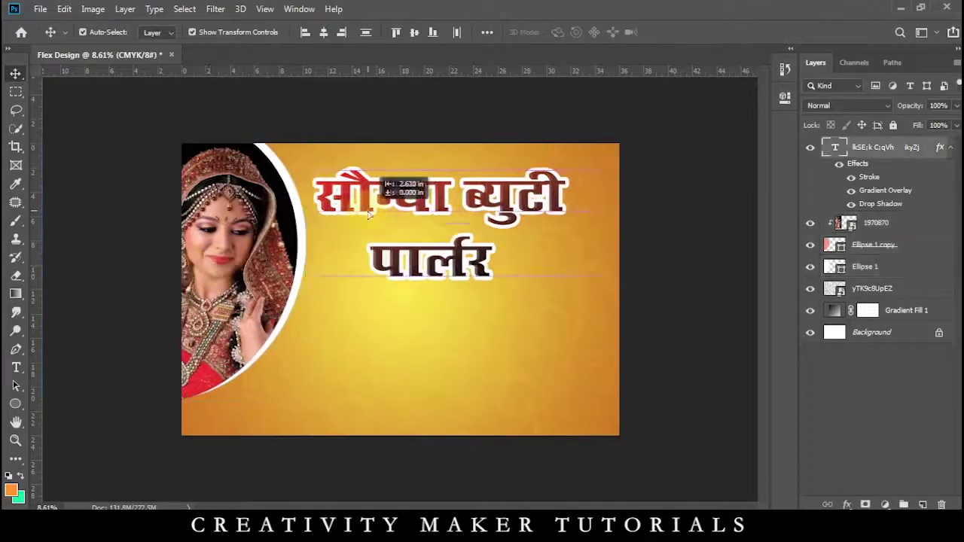
pyautogui.doubleClick(369, 269)
pyautogui.click(319, 276)
pyautogui.press('BackSpace')
pyautogui.press('BackSpace')
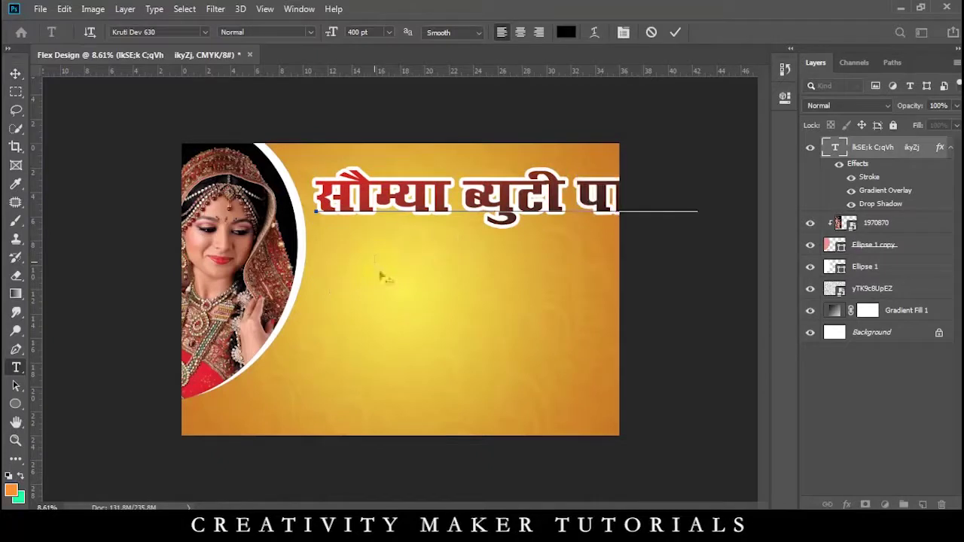
# - Scale the one-line heading to about 80% width and 97% height so it fits within the banner
pyautogui.click(16, 79)
pyautogui.moveTo(695, 228); pyautogui.dragTo(624, 227)
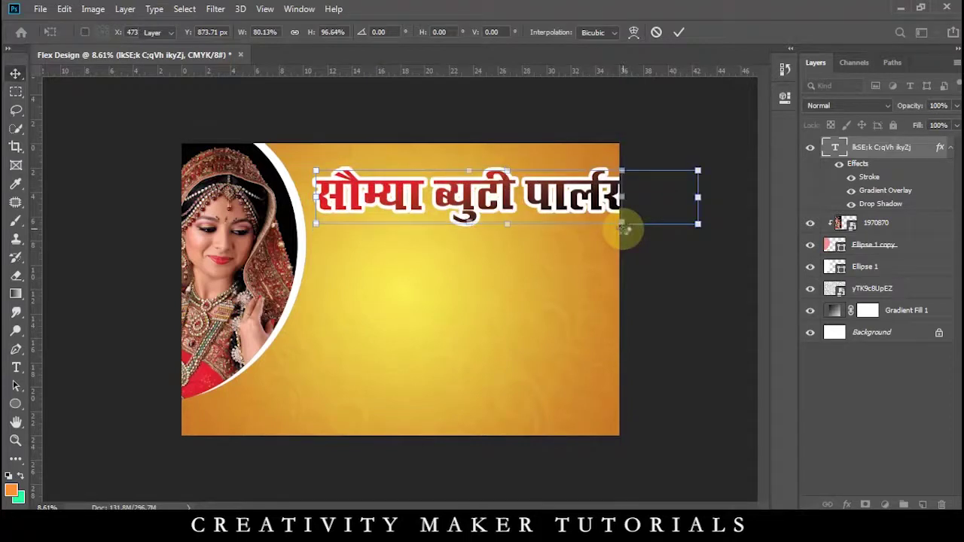
pyautogui.press('Return')
# - Set the heading's gradient overlay angle to -87° and nudge the heading slightly left
pyautogui.doubleClick(883, 190)
pyautogui.moveTo(687, 166); pyautogui.dragTo(963, 157)
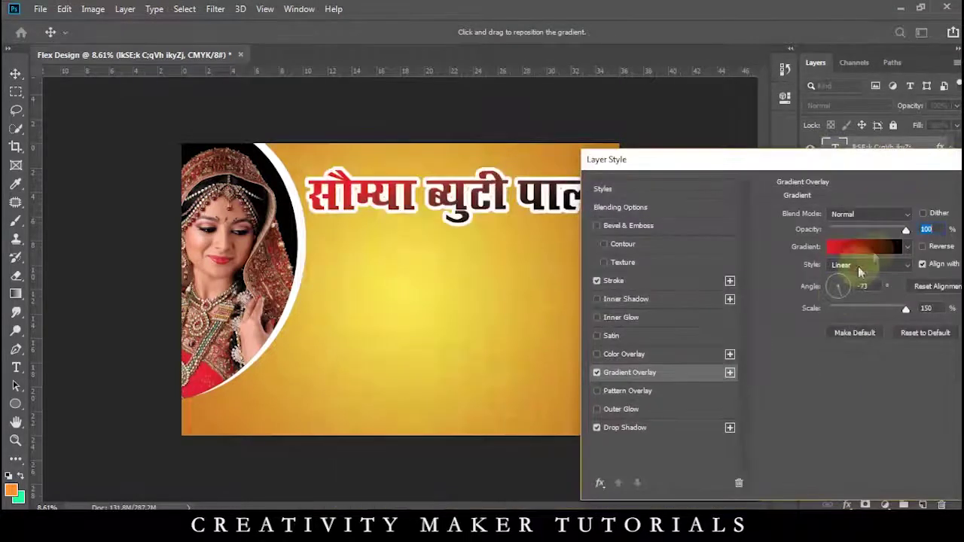
pyautogui.click(842, 304)
pyautogui.moveTo(844, 307); pyautogui.dragTo(837, 284)
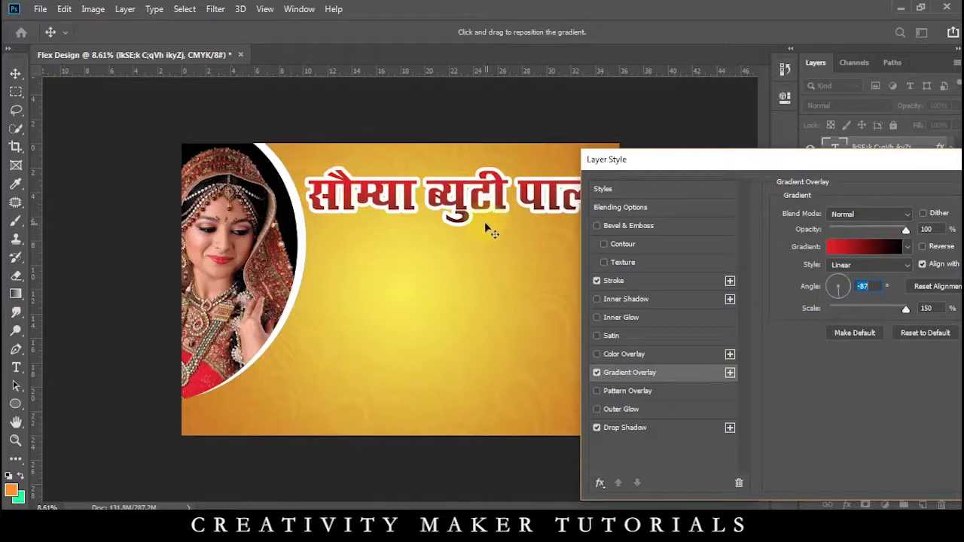
pyautogui.moveTo(839, 162); pyautogui.dragTo(764, 167)
pyautogui.click(856, 216)
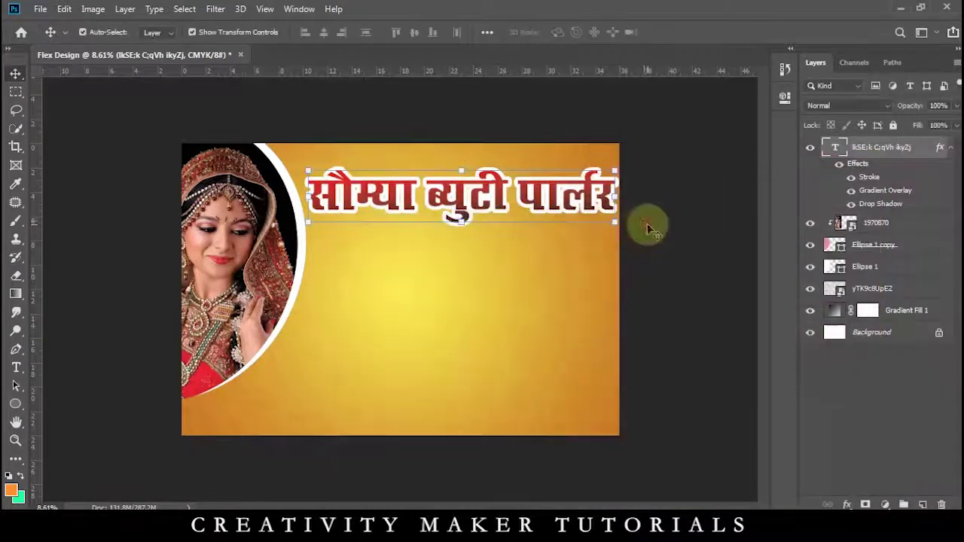
pyautogui.click(491, 193)
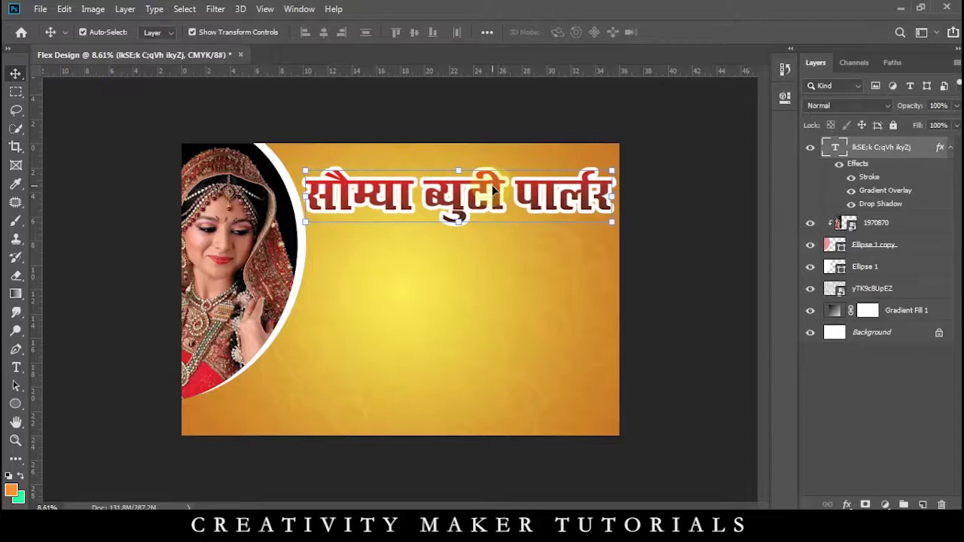
pyautogui.click(685, 225)
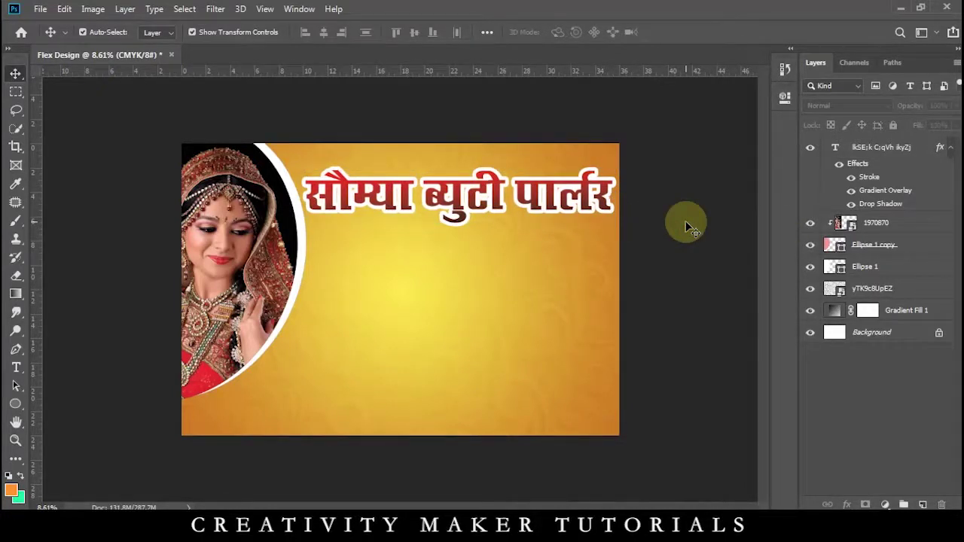
# - Draw an orange rounded square about 881 px wide near the ellipse's lower right edge and set its corner radii to 50 px
pyautogui.moveTo(15, 403); pyautogui.dragTo(75, 427)
pyautogui.moveTo(281, 342); pyautogui.dragTo(335, 395)
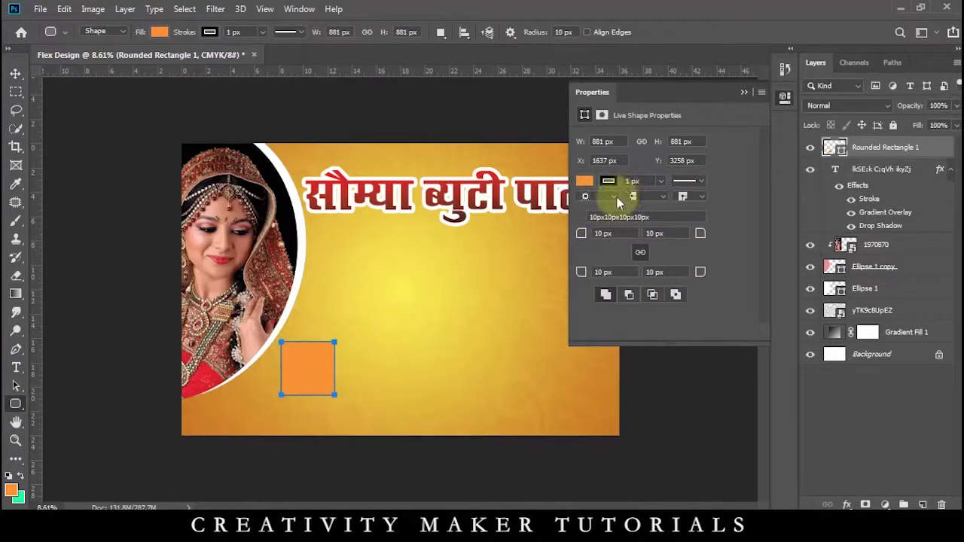
pyautogui.click(604, 233)
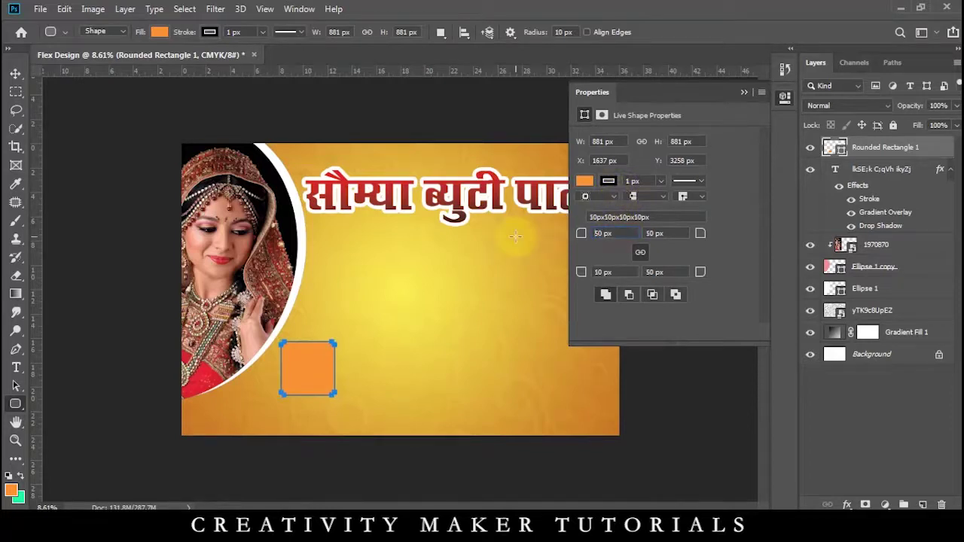
pyautogui.click(15, 73)
pyautogui.scroll(2, 295, 368)
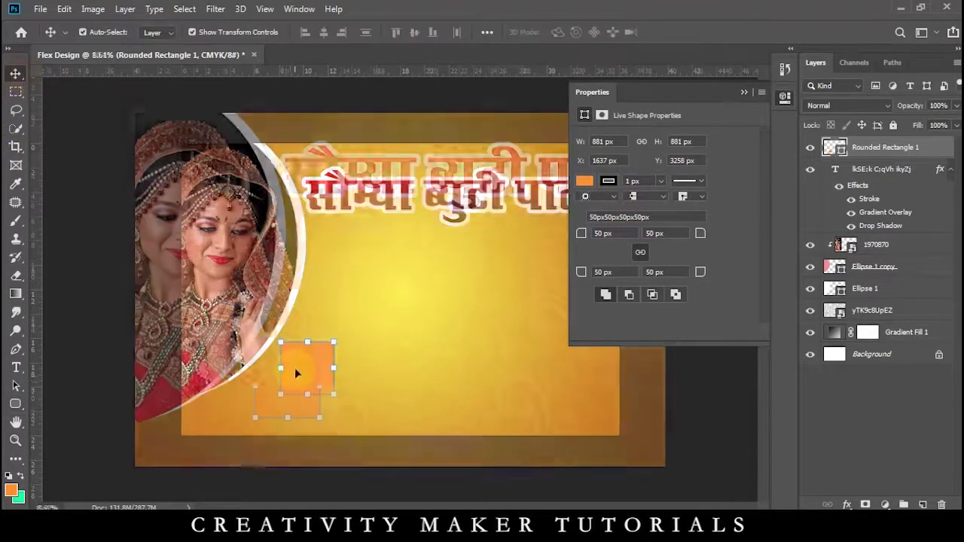
# - Give the rounded square a 10 px black stroke and a white fill
pyautogui.scroll(4, 430, 303)
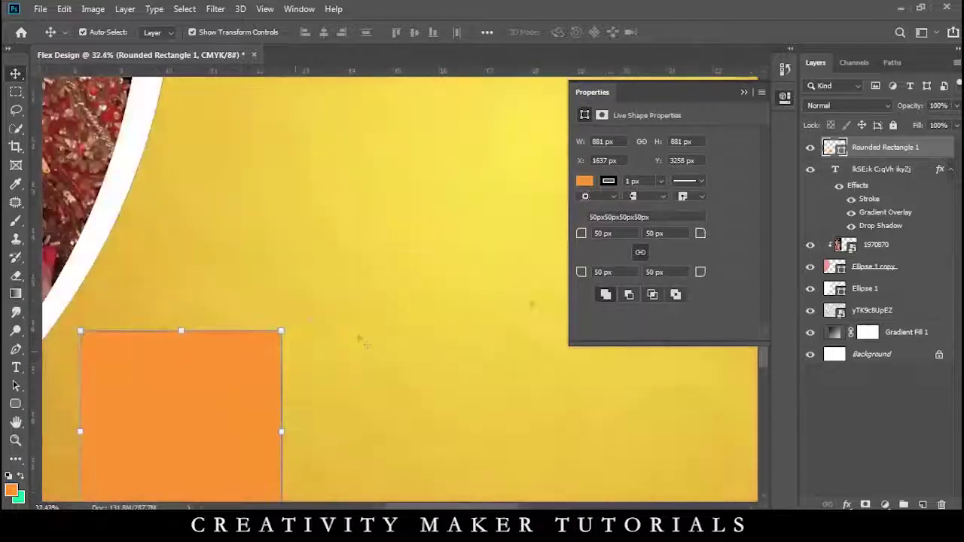
pyautogui.write('10')
pyautogui.press('Return')
pyautogui.click(609, 184)
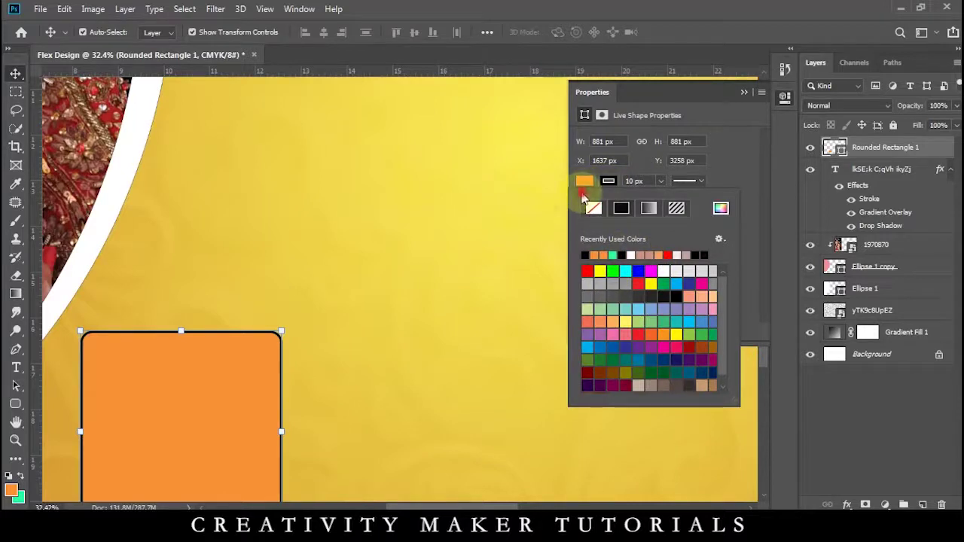
pyautogui.click(671, 273)
pyautogui.click(585, 183)
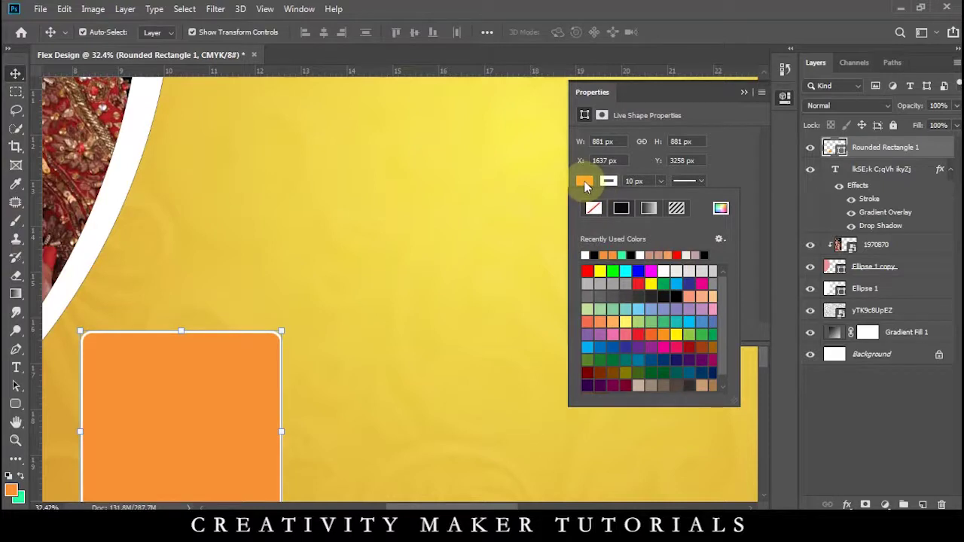
pyautogui.click(594, 256)
pyautogui.click(586, 182)
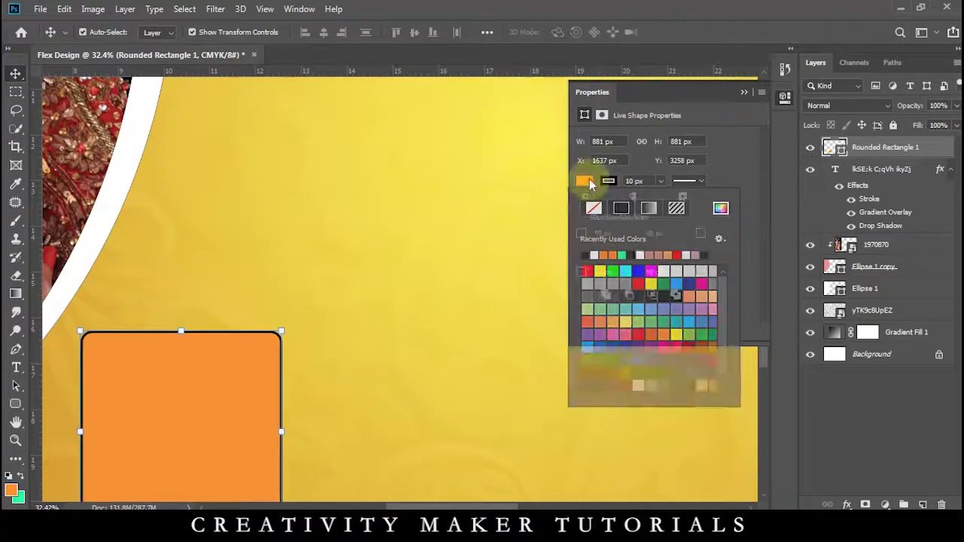
pyautogui.click(666, 271)
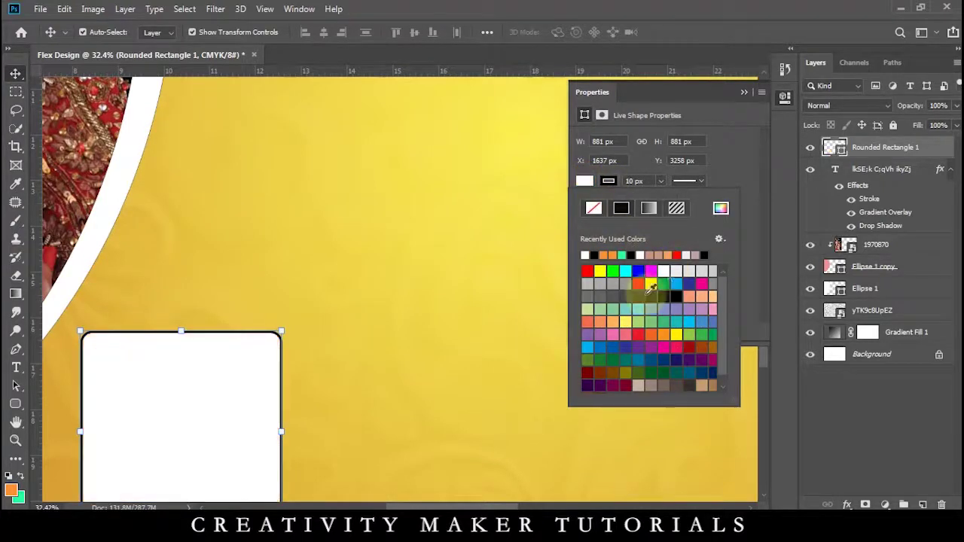
# - Skew the white rounded square vertically to about -10.22° so its top and bottom edges rise to the right
pyautogui.click(14, 74)
pyautogui.scroll(-2, 316, 236)
pyautogui.click(287, 314)
pyautogui.rightClick(284, 315)
pyautogui.click(309, 366)
pyautogui.moveTo(288, 396); pyautogui.dragTo(297, 423)
pyautogui.scroll(-3, 362, 279)
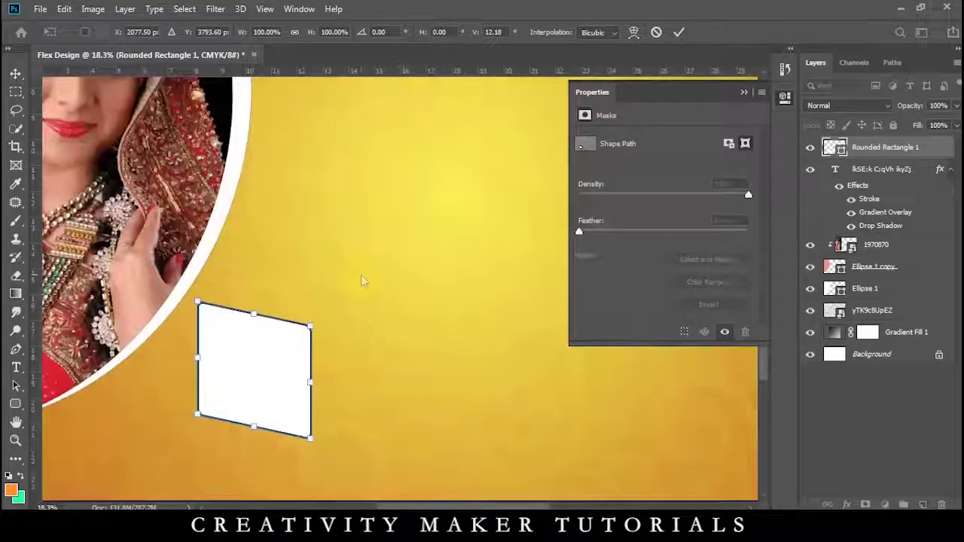
pyautogui.moveTo(325, 360); pyautogui.dragTo(329, 331)
pyautogui.click(15, 73)
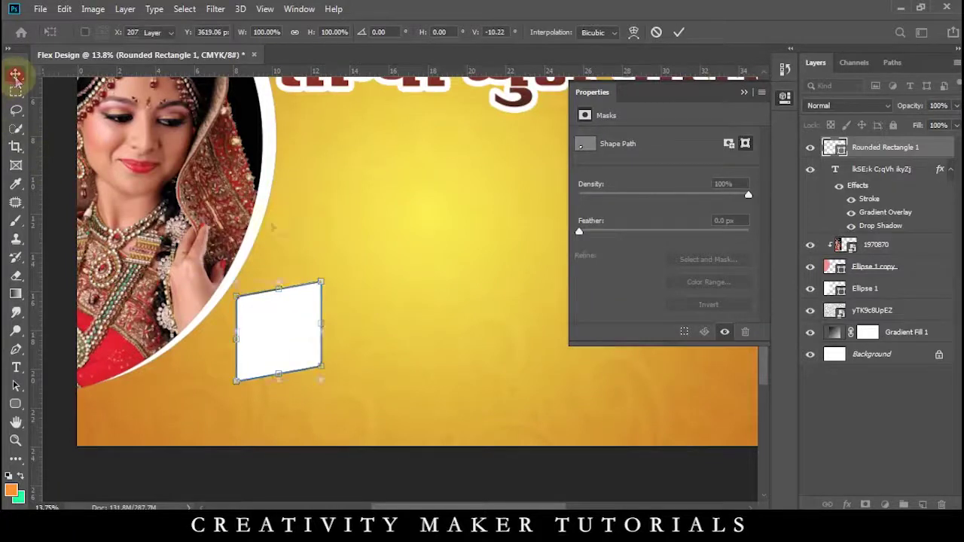
pyautogui.click(240, 295)
pyautogui.scroll(-2, 240, 295)
pyautogui.click(744, 92)
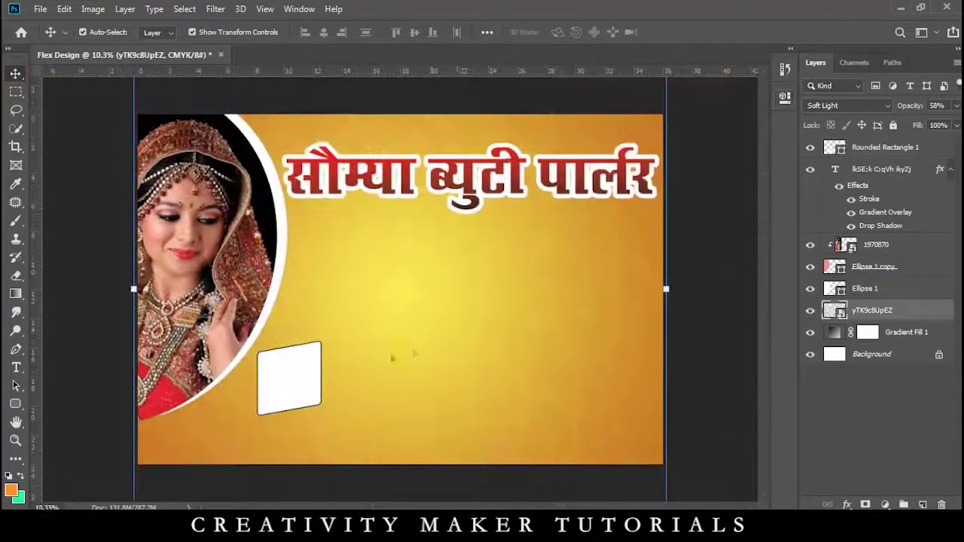
# - Duplicate the skewed white frame three times and space the copies in a row to its right
pyautogui.click(293, 358)
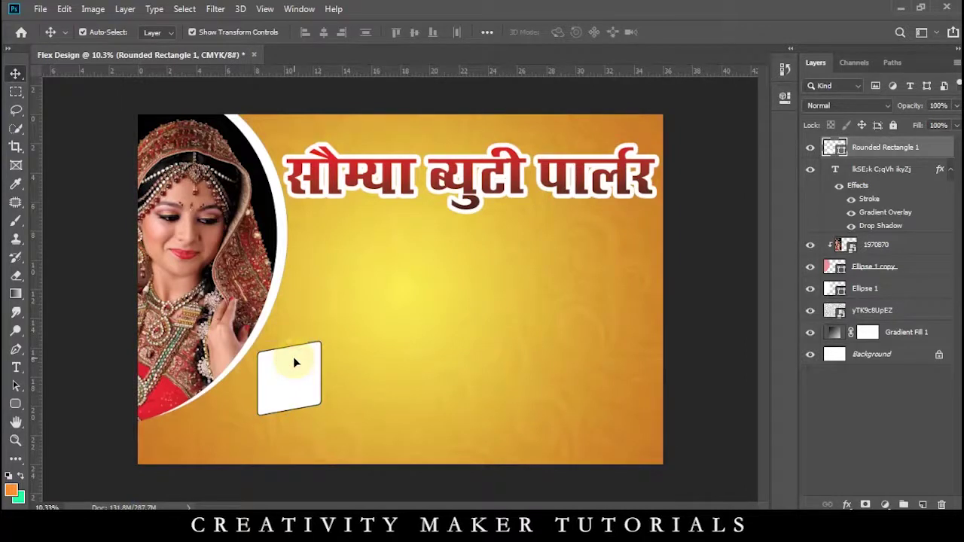
pyautogui.moveTo(295, 362); pyautogui.dragTo(477, 363)
pyautogui.hotkey('ctrl', 'j')
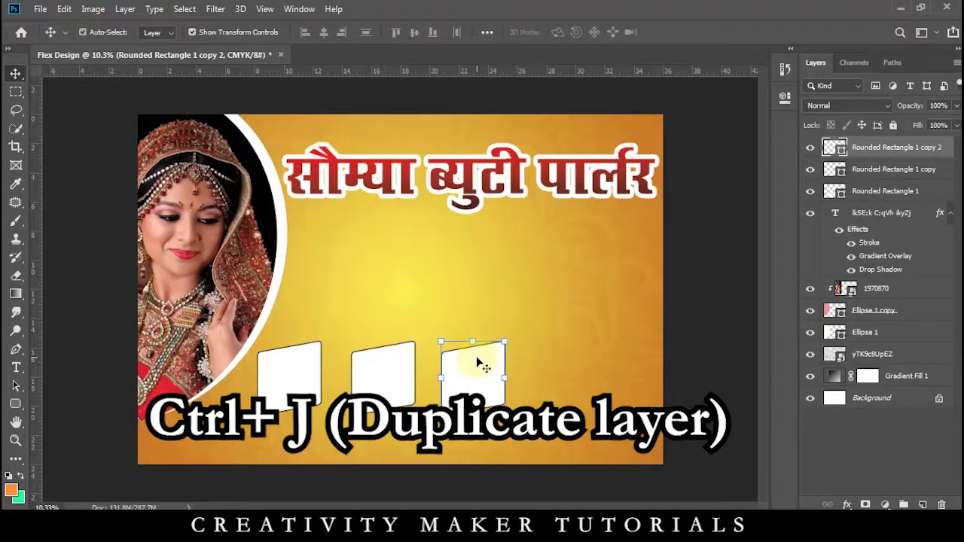
pyautogui.hotkey('ctrl', 'j')
pyautogui.moveTo(476, 364); pyautogui.dragTo(562, 349)
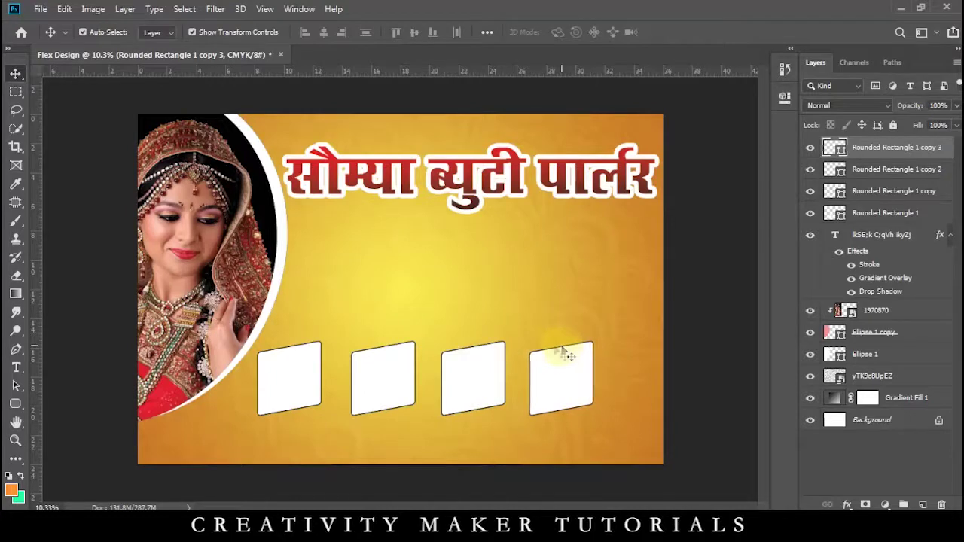
# - Group the four white frames and nudge the group right, away from the bride ellipse
pyautogui.scroll(-1, 564, 354)
pyautogui.keyDown('shift'); pyautogui.click(887, 213); pyautogui.keyUp('shift')
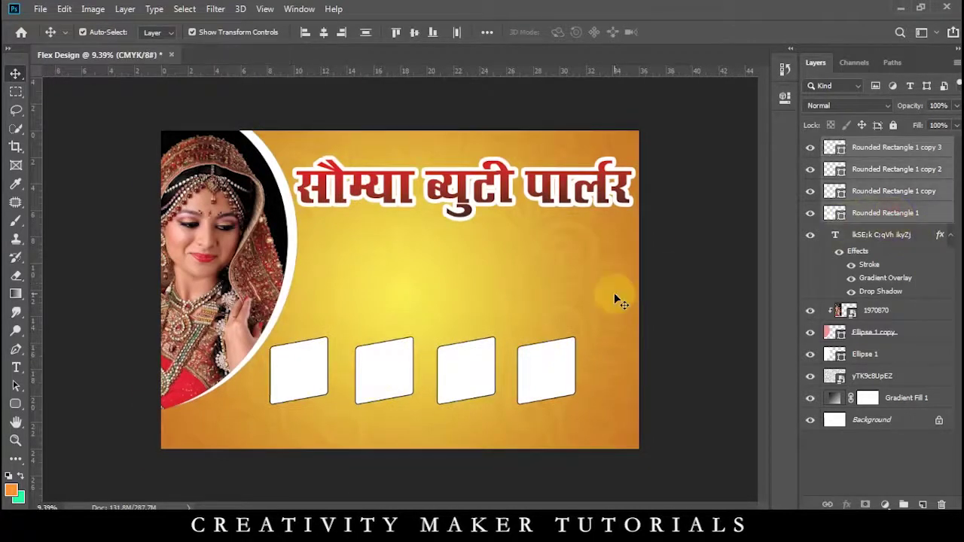
pyautogui.hotkey('ctrl', 'g')
pyautogui.hotkey('shift', 'Right')
pyautogui.hotkey('shift', 'Right')
pyautogui.hotkey('shift', 'Right')
pyautogui.hotkey('shift', 'Right')
pyautogui.hotkey('shift', 'Right')
pyautogui.hotkey('shift', 'Right')
pyautogui.hotkey('shift', 'Right')
pyautogui.hotkey('shift', 'Right')
pyautogui.hotkey('shift', 'Right')
pyautogui.hotkey('shift', 'Right')
pyautogui.hotkey('shift', 'Right')
pyautogui.hotkey('shift', 'Right')
pyautogui.hotkey('shift', 'Right')
pyautogui.hotkey('shift', 'Right')
pyautogui.hotkey('shift', 'Right')
pyautogui.hotkey('shift', 'Right')
pyautogui.hotkey('shift', 'Right')
pyautogui.hotkey('shift', 'Right')
pyautogui.hotkey('shift', 'Right')
pyautogui.hotkey('shift', 'Right')
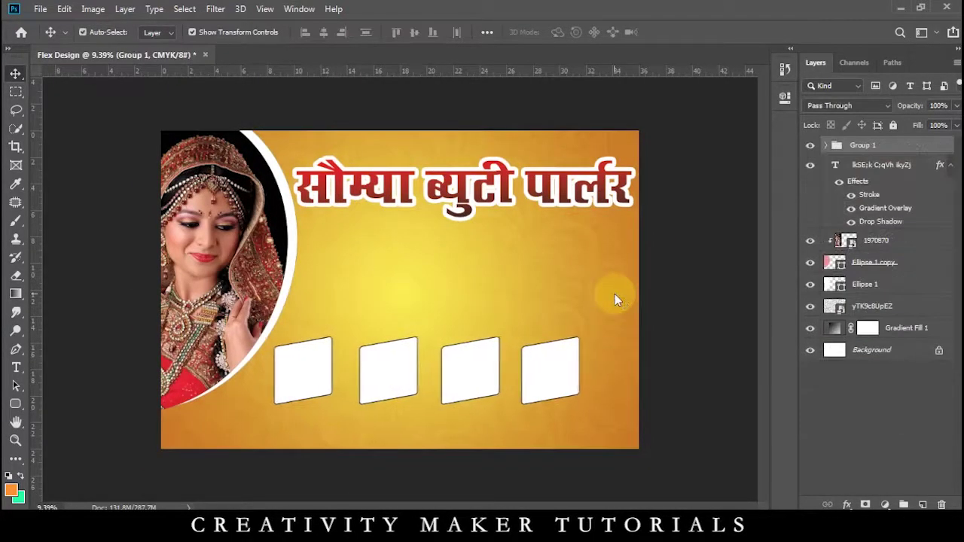
pyautogui.hotkey('shift', 'Right')
pyautogui.hotkey('shift', 'Right')
pyautogui.hotkey('shift', 'Right')
pyautogui.hotkey('shift', 'Right')
pyautogui.hotkey('shift', 'Right')
pyautogui.hotkey('shift', 'Right')
pyautogui.hotkey('shift', 'Right')
pyautogui.hotkey('shift', 'Right')
pyautogui.hotkey('shift', 'Right')
pyautogui.hotkey('shift', 'Right')
pyautogui.hotkey('shift', 'Right')
pyautogui.hotkey('shift', 'Right')
pyautogui.click(683, 316)
pyautogui.scroll(-2, 624, 317)
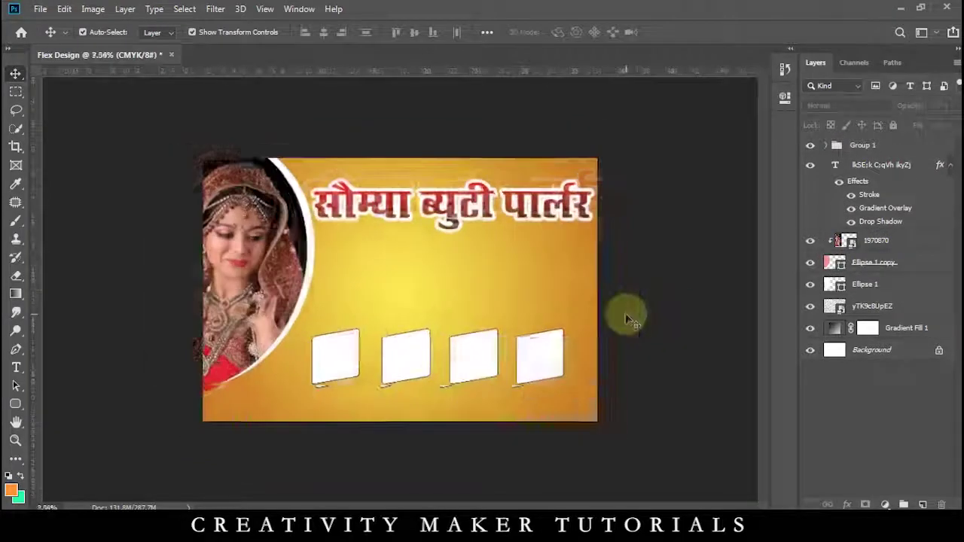
# - Draw an orange rounded bar about 4995 by 808 px across the banner's lower edge with 200 px corner radii
pyautogui.click(15, 404)
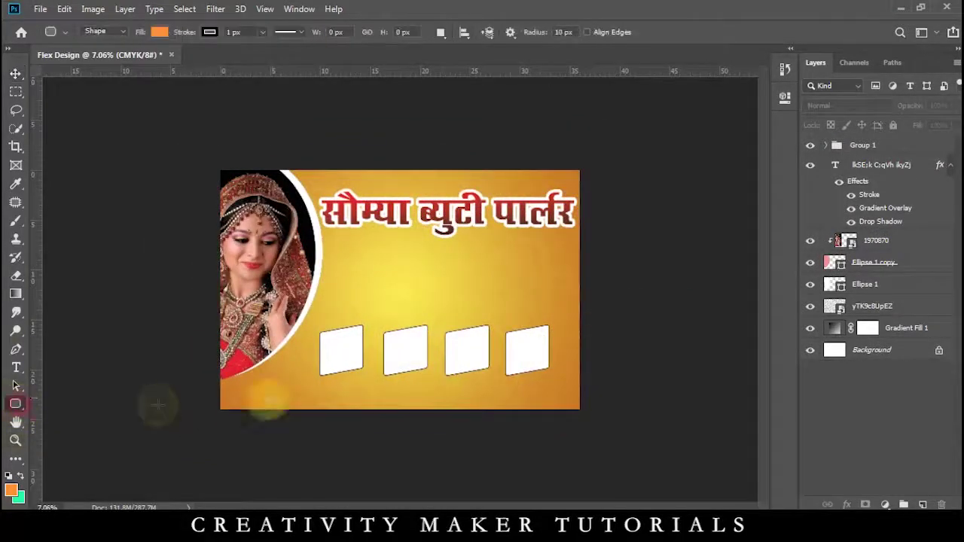
pyautogui.moveTo(302, 395); pyautogui.dragTo(550, 435)
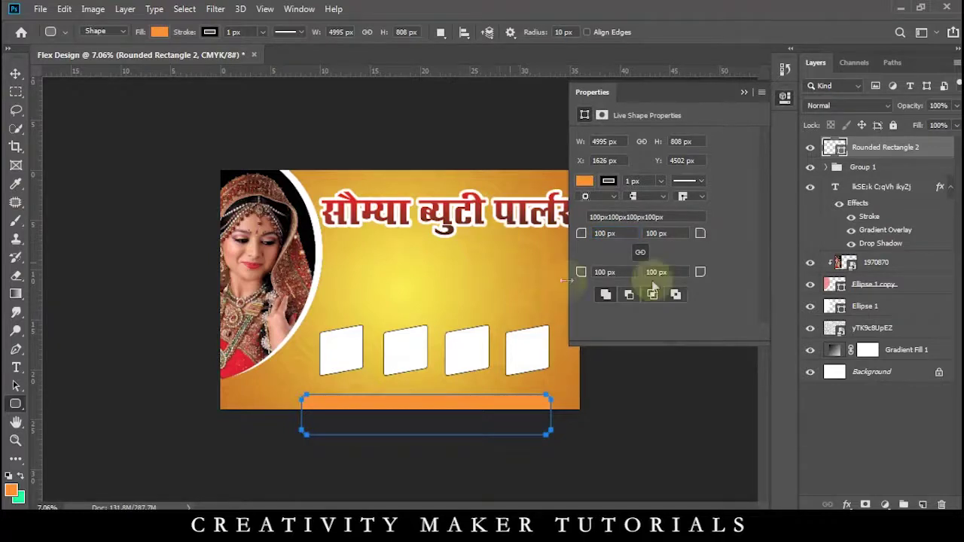
pyautogui.click(600, 234)
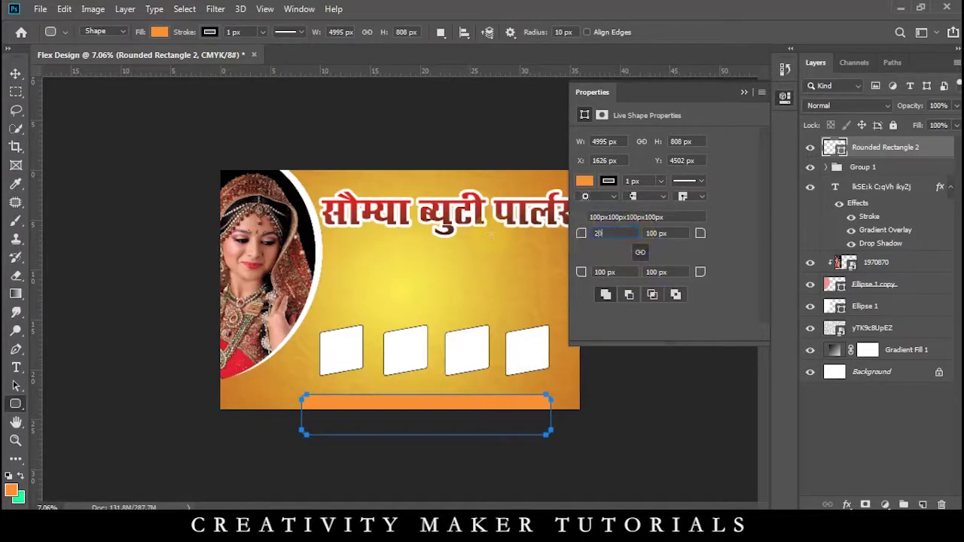
pyautogui.click(15, 73)
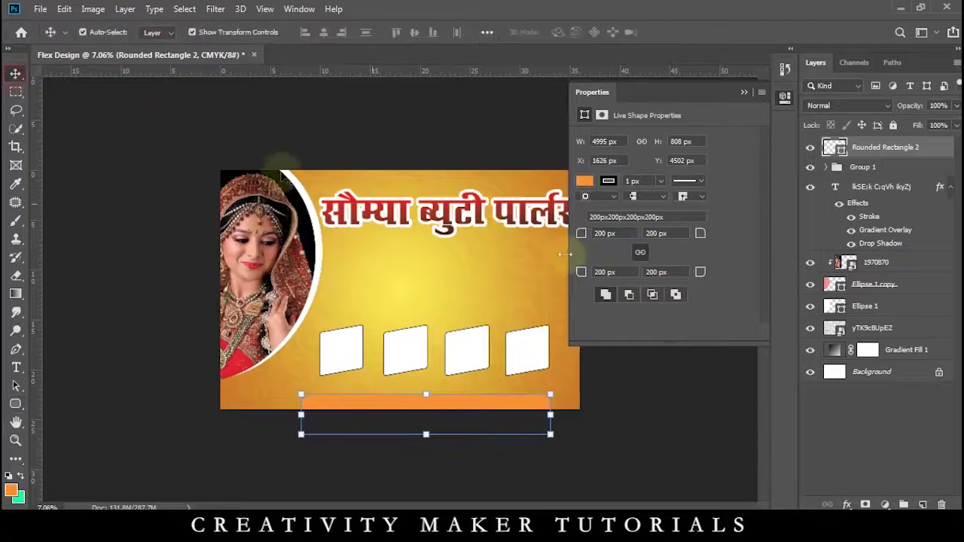
# - Change the rounded bar's fill to red
pyautogui.click(585, 182)
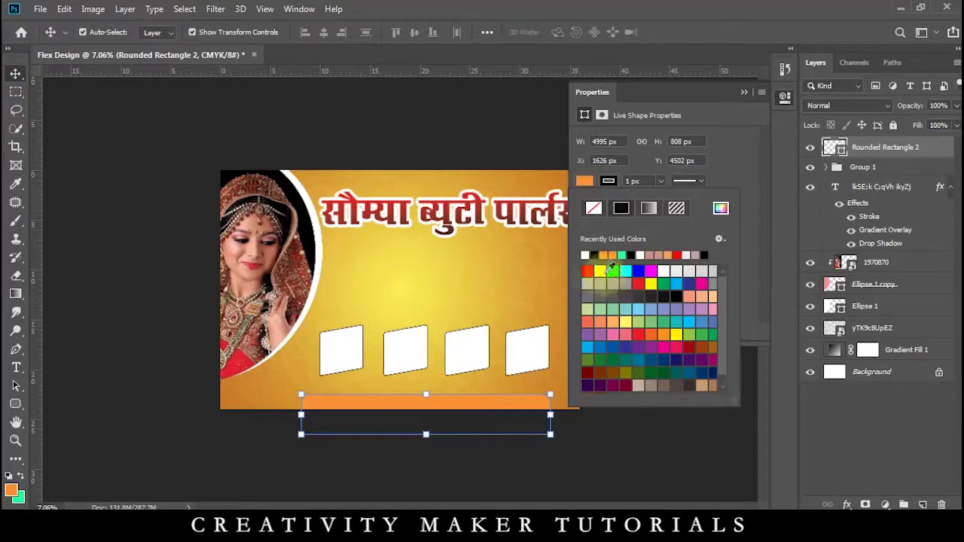
pyautogui.click(587, 271)
pyautogui.click(16, 73)
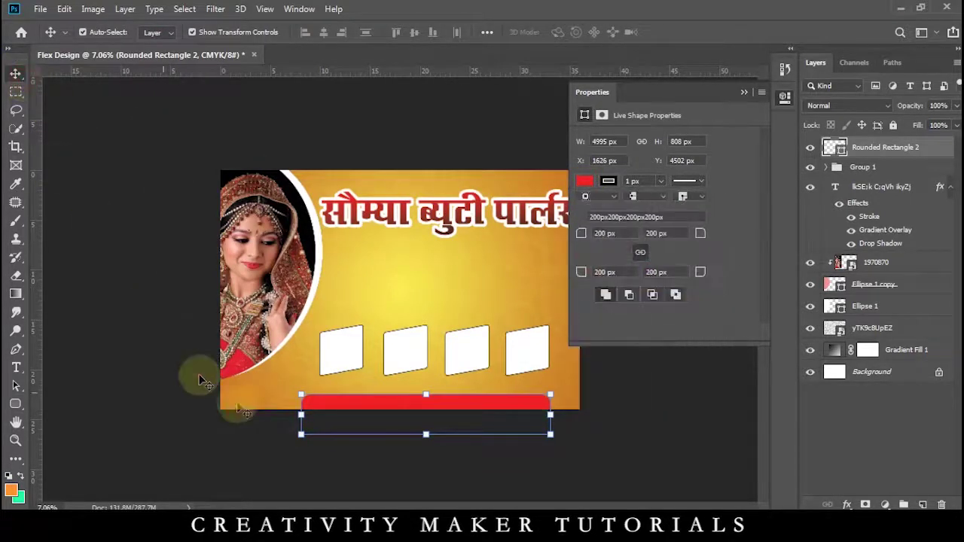
# - Enlarge the red bar to about 118% and centre it horizontally on the banner's lower edge
pyautogui.click(275, 441)
pyautogui.click(537, 410)
pyautogui.moveTo(554, 420); pyautogui.dragTo(504, 413)
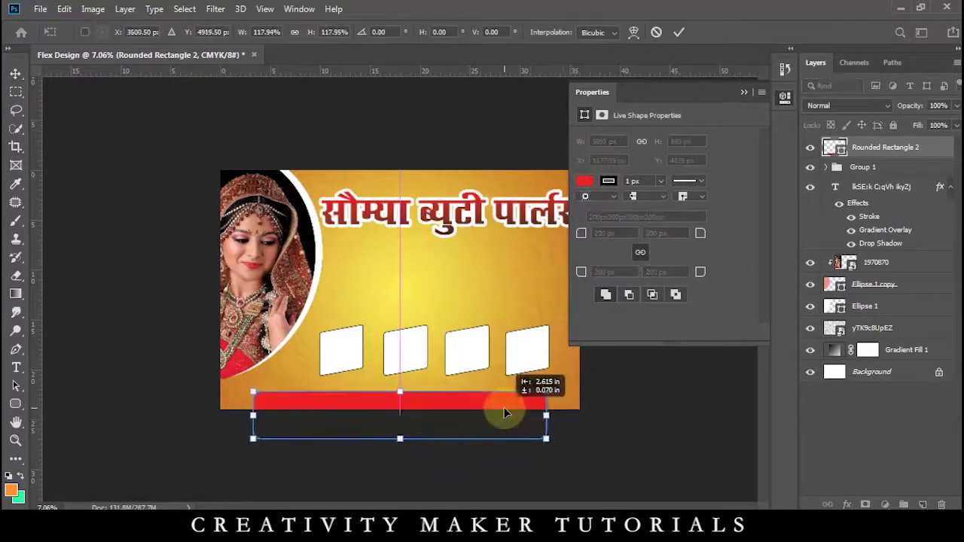
pyautogui.press('Return')
pyautogui.hotkey('ctrl', '+')
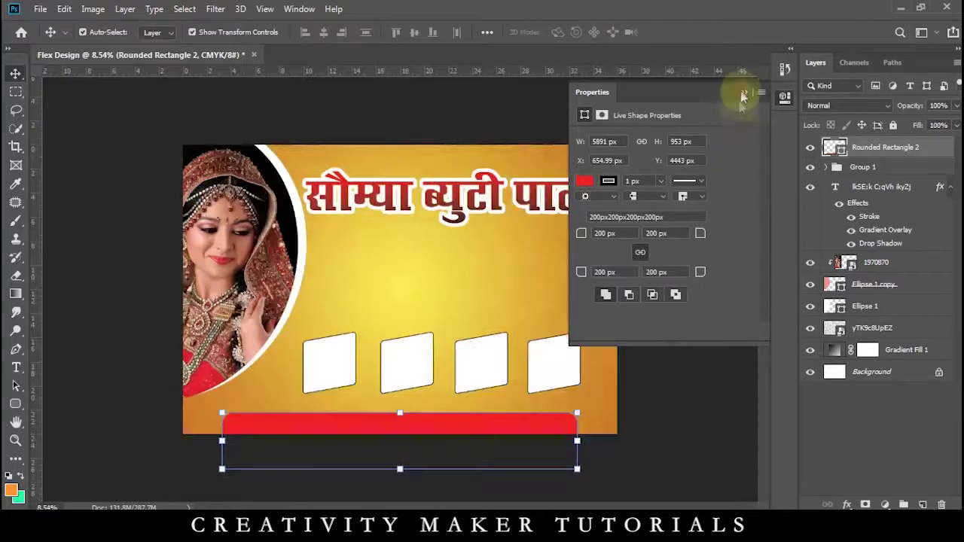
pyautogui.click(742, 94)
pyautogui.click(699, 272)
pyautogui.scroll(6, 273, 198)
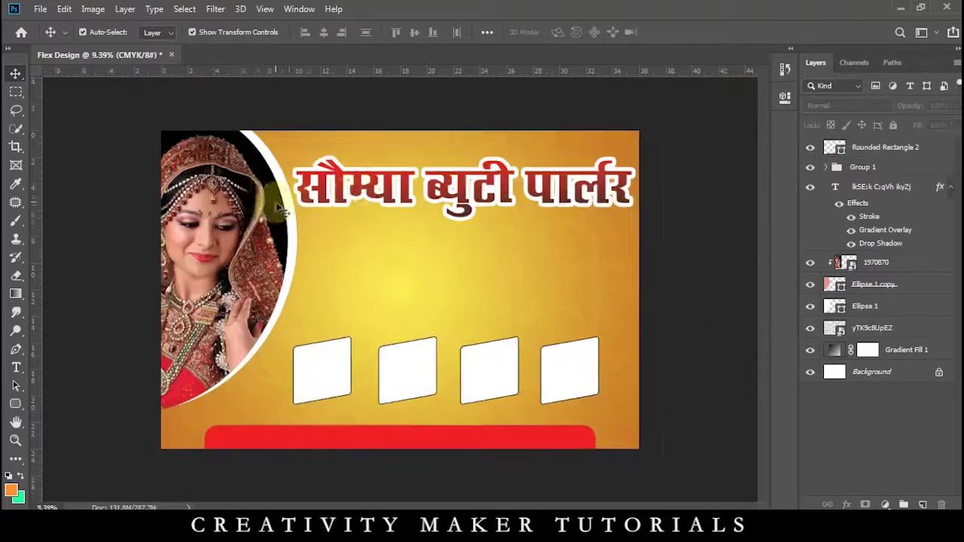
pyautogui.scroll(-5, 364, 192)
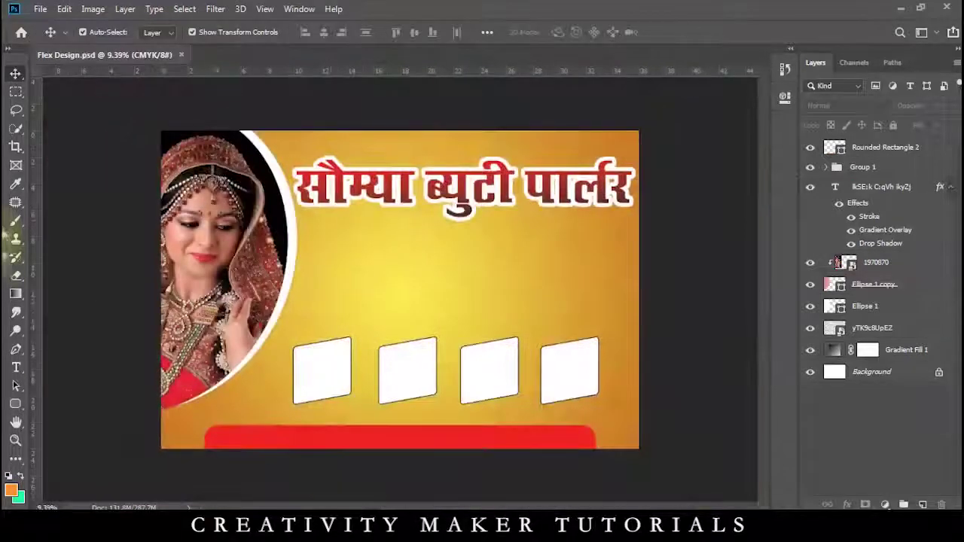
# - Paste the Hindi note starting with "नोटः-" below the heading and set its size to 72 pt
pyautogui.click(16, 367)
pyautogui.click(302, 261)
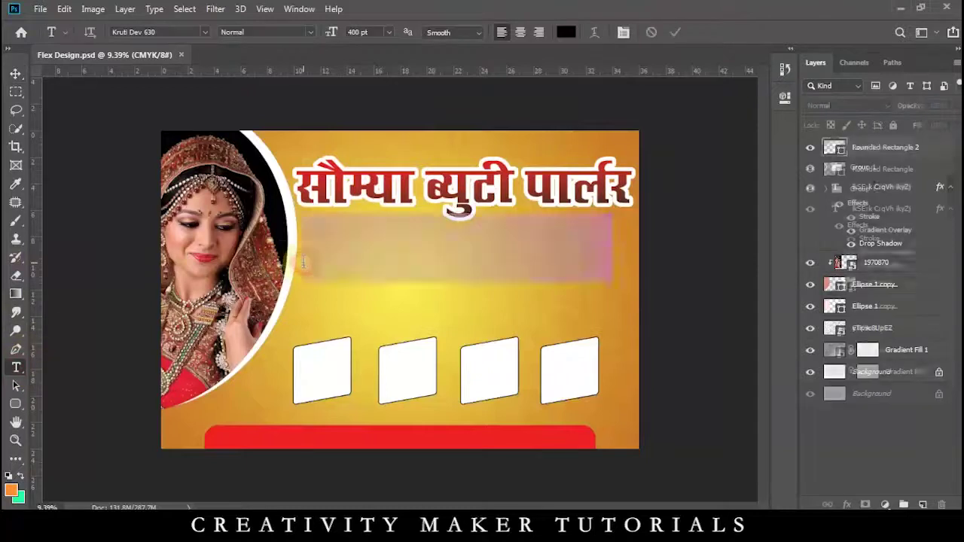
pyautogui.hotkey('ctrl', 'v')
pyautogui.hotkey('ctrl', 'a')
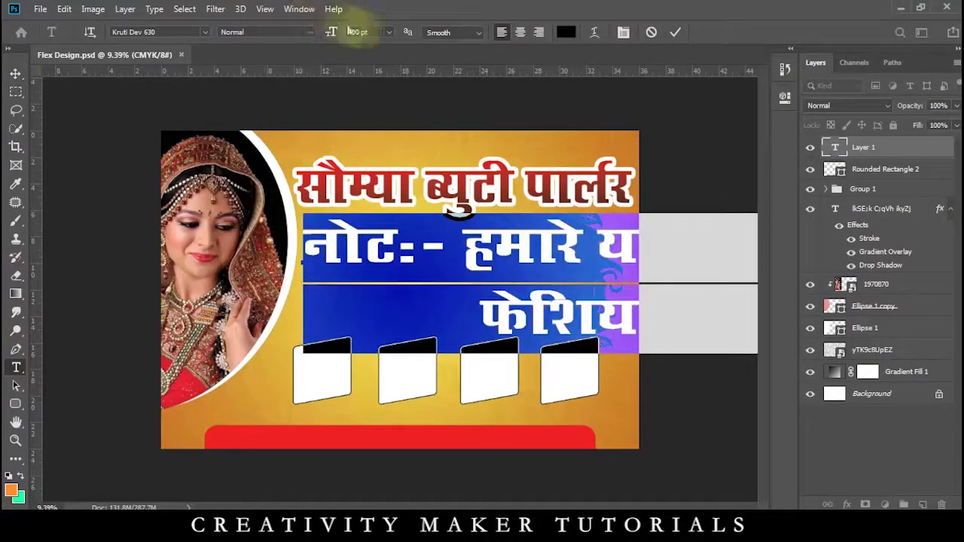
pyautogui.click(389, 31)
pyautogui.click(389, 141)
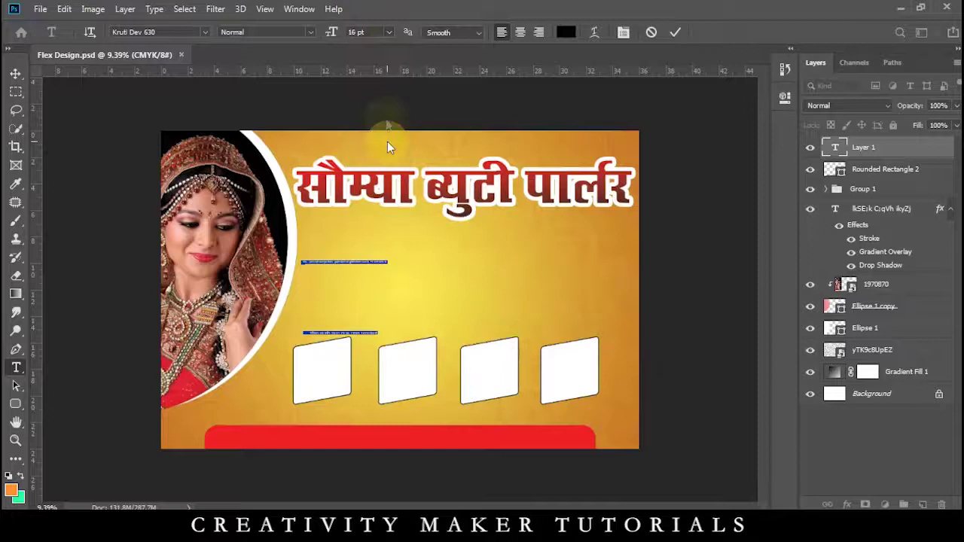
pyautogui.click(389, 31)
pyautogui.click(400, 191)
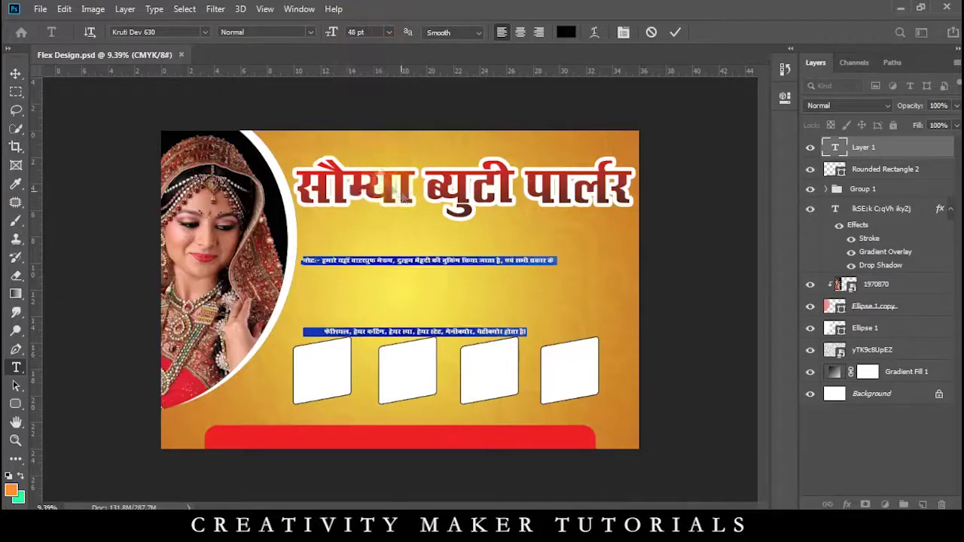
pyautogui.click(389, 32)
pyautogui.click(375, 211)
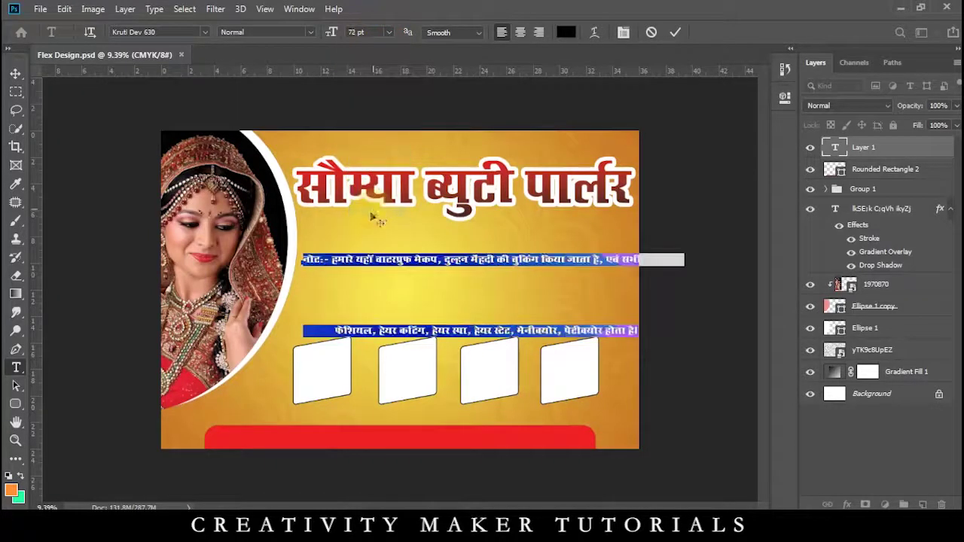
# - Set the note in Kruti Dev 240 over three lines with automatic leading
pyautogui.hotkey('ctrl', '+')
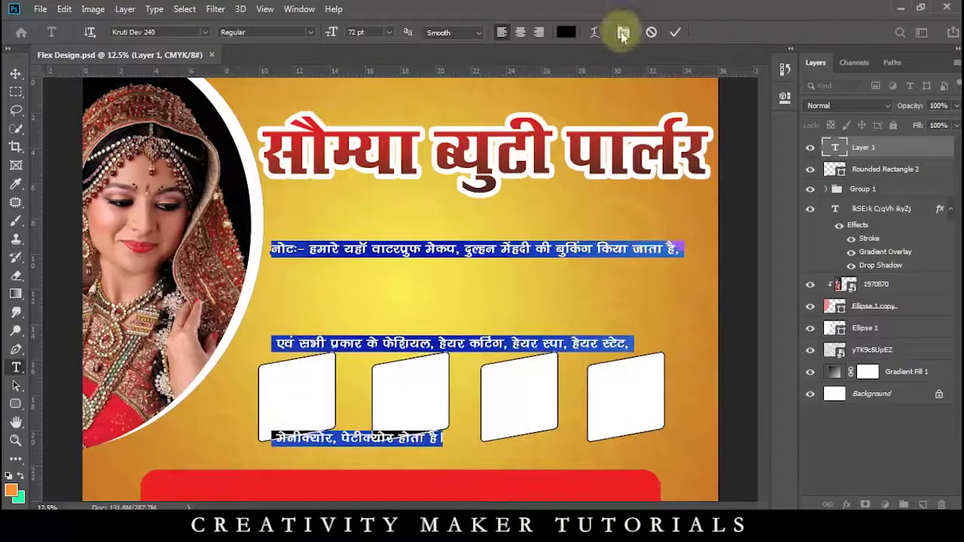
pyautogui.click(622, 31)
pyautogui.click(849, 256)
pyautogui.click(821, 265)
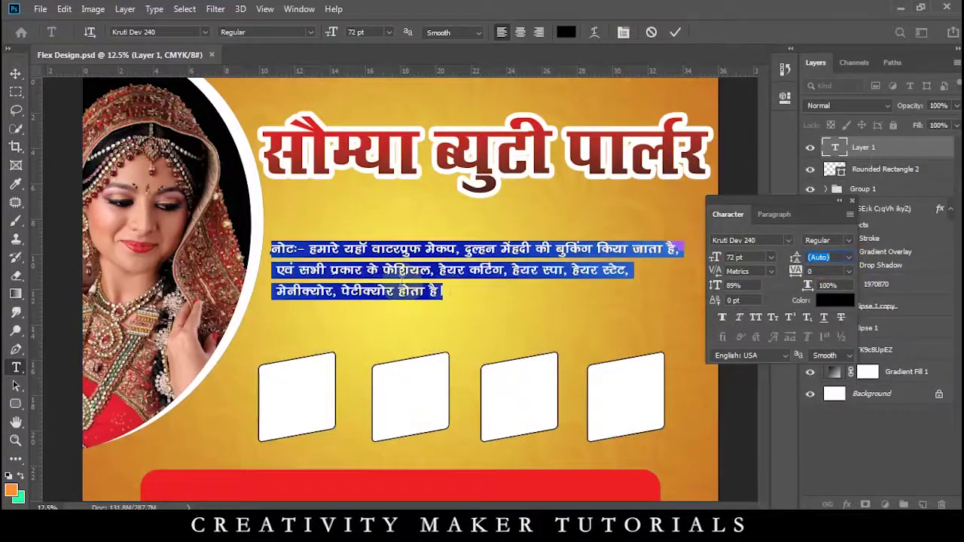
pyautogui.click(15, 73)
pyautogui.click(849, 202)
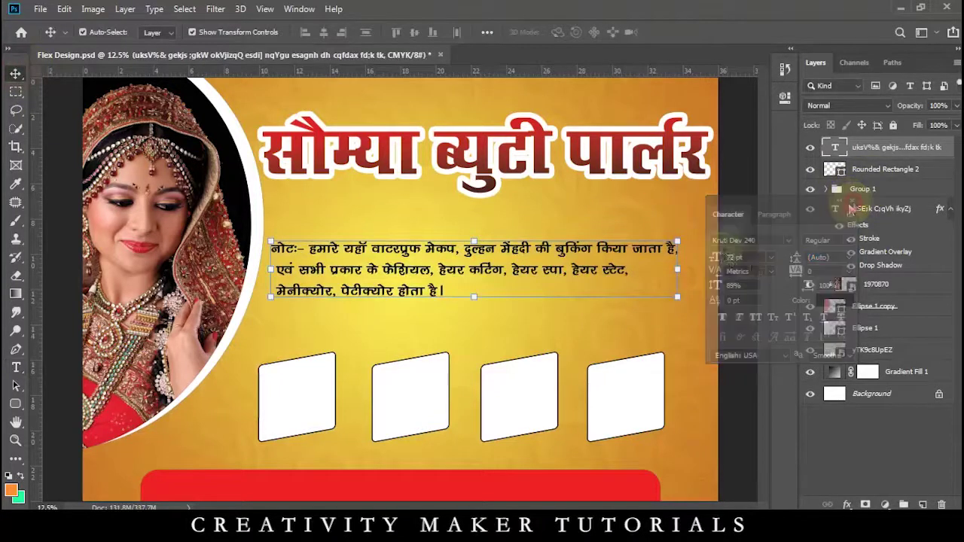
# - Stretch the note to about 114% width to fill the space between heading and frames, and centre its lower two lines
pyautogui.moveTo(676, 299); pyautogui.dragTo(705, 344)
pyautogui.moveTo(457, 272); pyautogui.dragTo(475, 277)
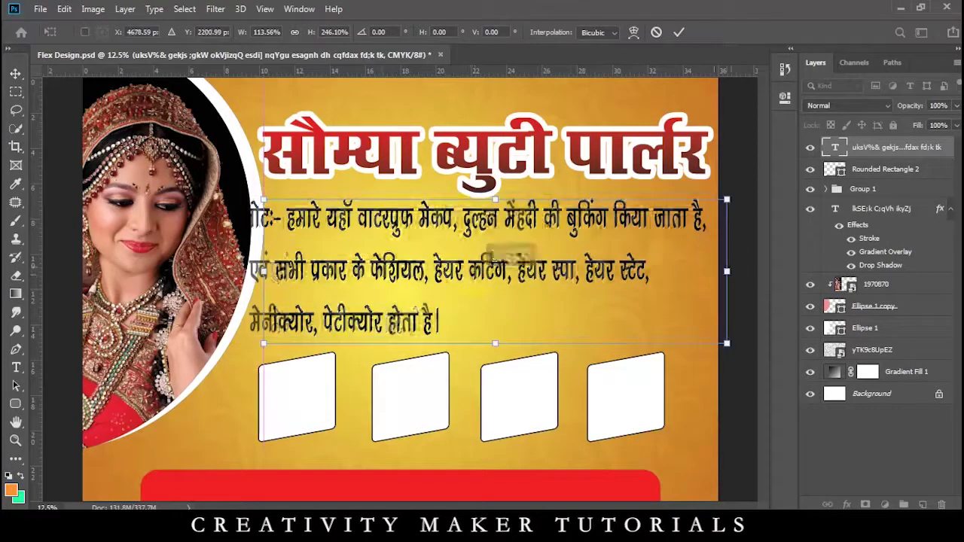
pyautogui.moveTo(495, 200); pyautogui.dragTo(498, 227)
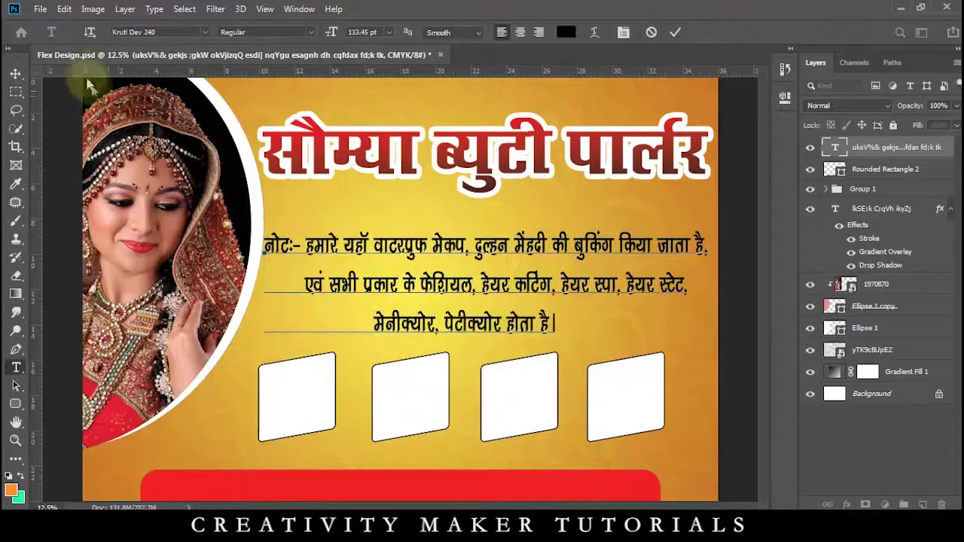
pyautogui.click(16, 73)
# - Stretch the Hindi heading vertically to about 158% height so it fills the space above the note
pyautogui.click(468, 162)
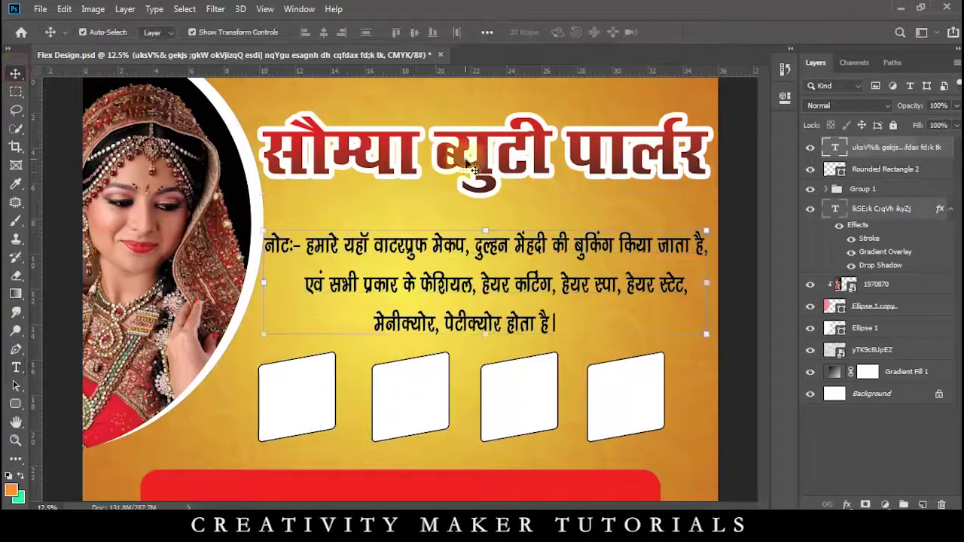
pyautogui.moveTo(484, 197); pyautogui.dragTo(483, 218)
pyautogui.moveTo(486, 105); pyautogui.dragTo(486, 92)
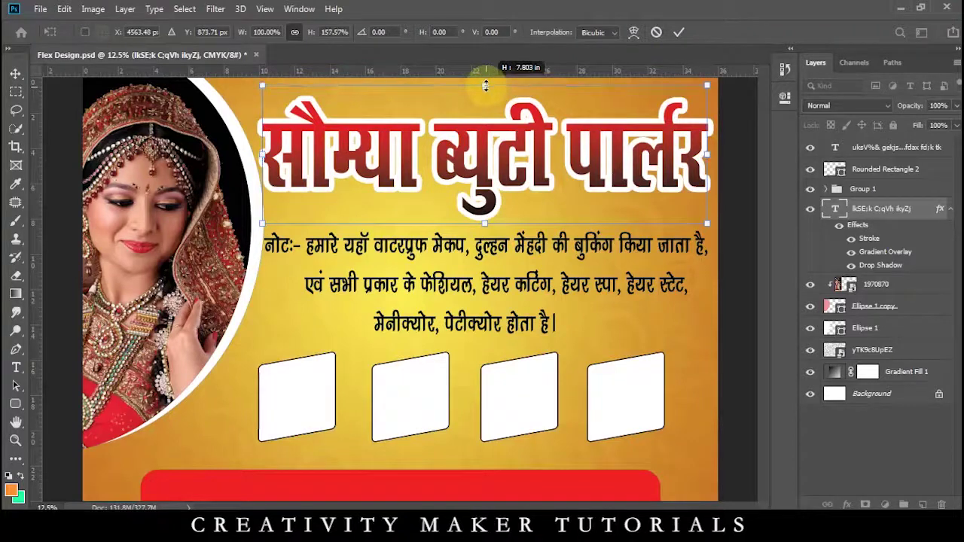
pyautogui.moveTo(485, 85); pyautogui.dragTo(486, 85)
pyautogui.press('Return')
pyautogui.hotkey('ctrl', '-')
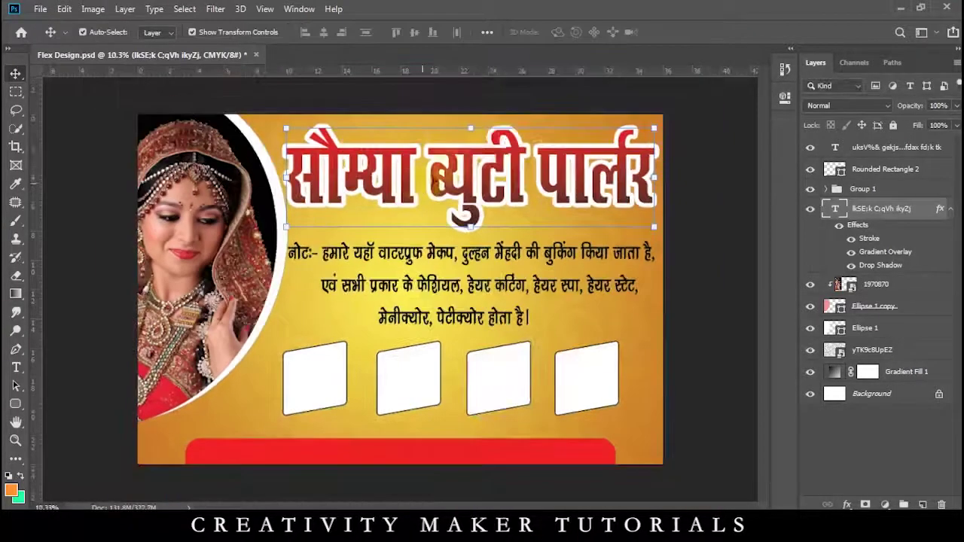
pyautogui.click(680, 340)
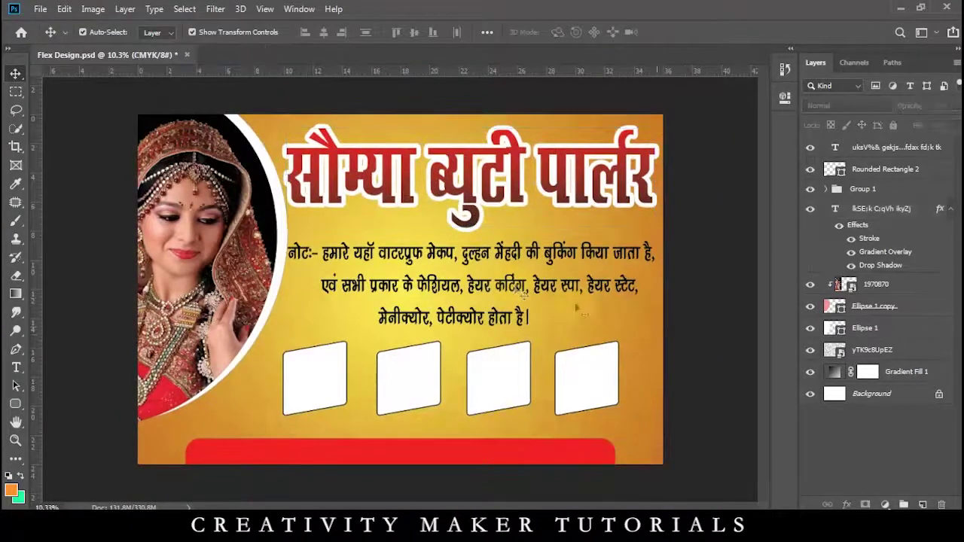
# - Give the Hindi note text a white outside stroke of 21 px
pyautogui.click(522, 294)
pyautogui.doubleClick(940, 155)
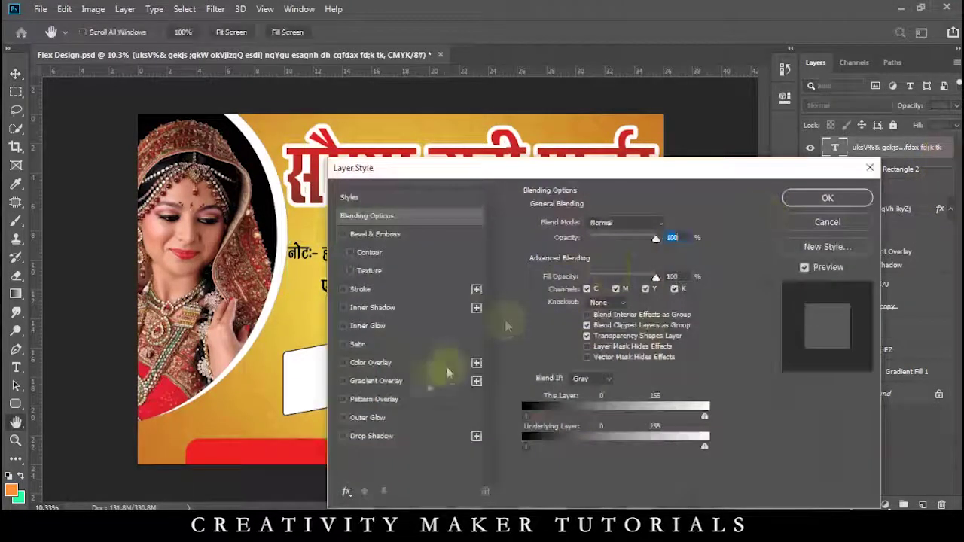
pyautogui.click(360, 290)
pyautogui.moveTo(422, 168)
pyautogui.mouseDown()
pyautogui.moveTo(576, 216)
pyautogui.moveTo(710, 232)
pyautogui.mouseUp()
pyautogui.moveTo(884, 287); pyautogui.dragTo(873, 284)
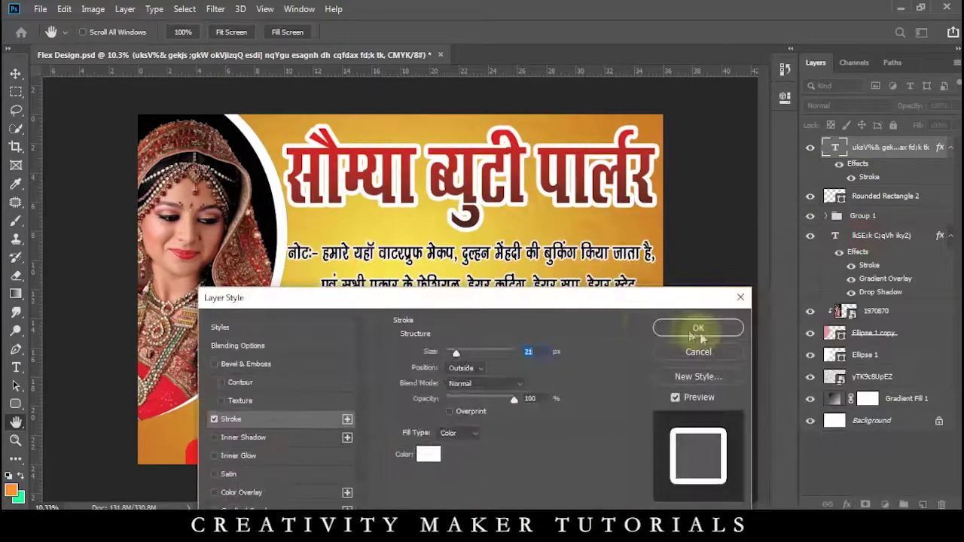
pyautogui.click(685, 329)
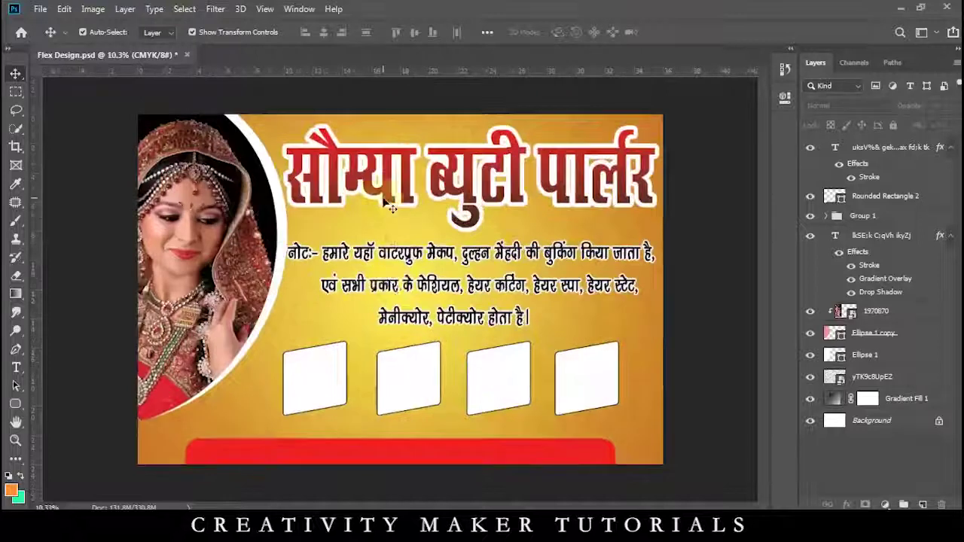
# - Place a duplicate of the heading over the red bar as the topmost layer with its layer effects hidden
pyautogui.scroll(-1, 391, 209)
pyautogui.click(391, 209)
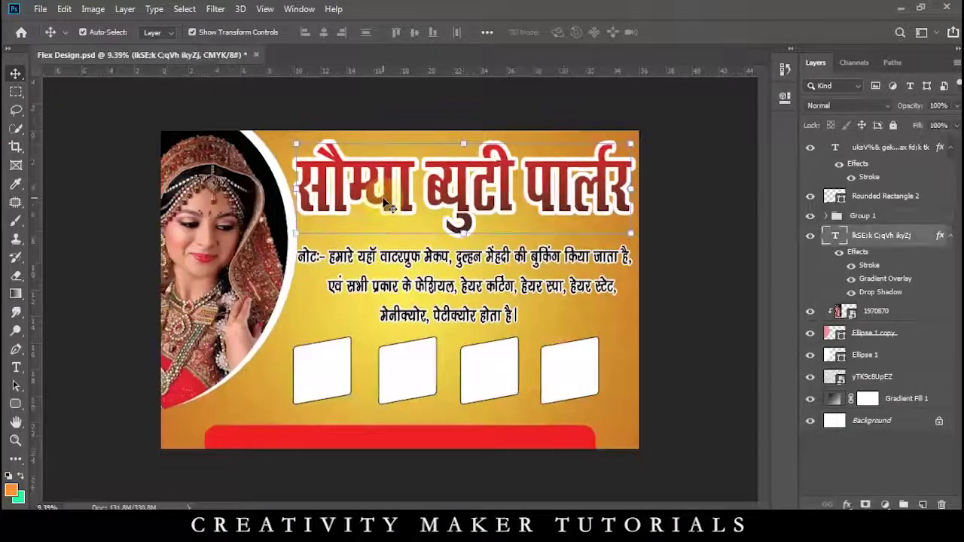
pyautogui.hotkey('ctrl', 'j')
pyautogui.moveTo(392, 179); pyautogui.dragTo(337, 417)
pyautogui.hotkey('ctrl', 'shift', ']')
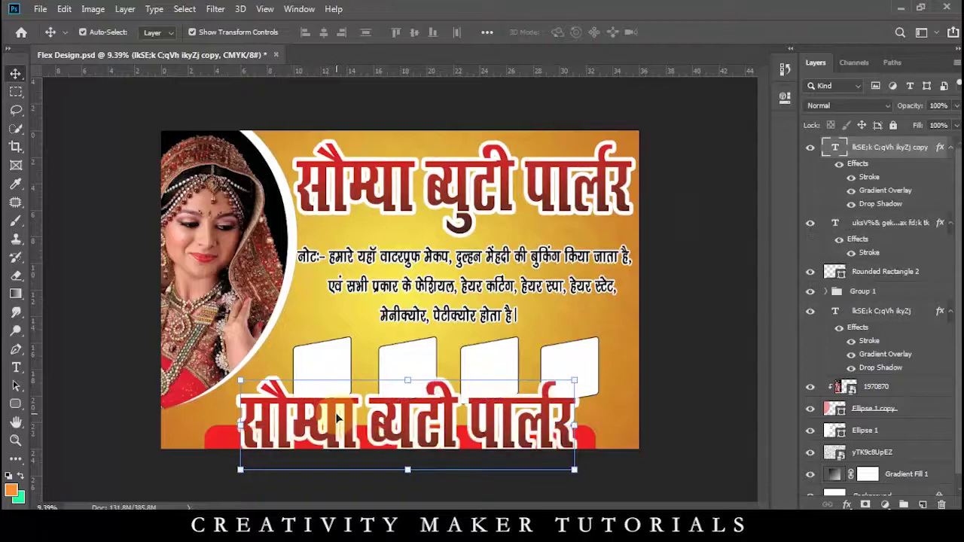
pyautogui.click(839, 164)
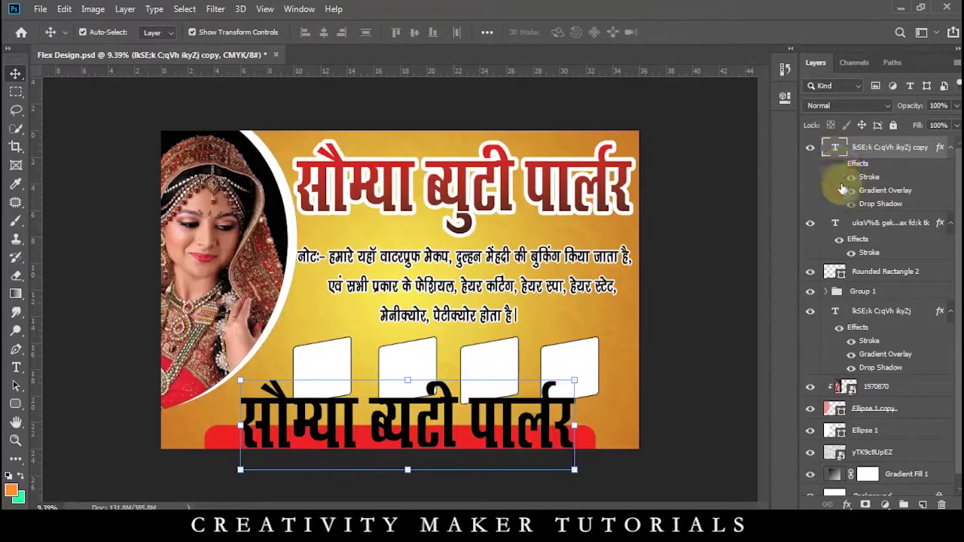
# - Replace the copied heading's text with the parlour's address line at 300 pt
pyautogui.doubleClick(834, 147)
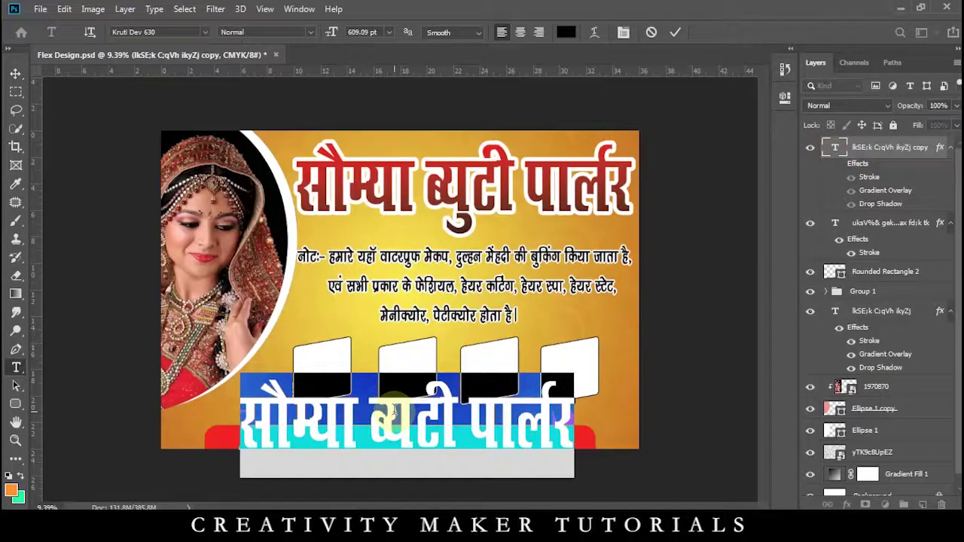
pyautogui.press('Delete')
pyautogui.write('पता- पनियरा बाजार')
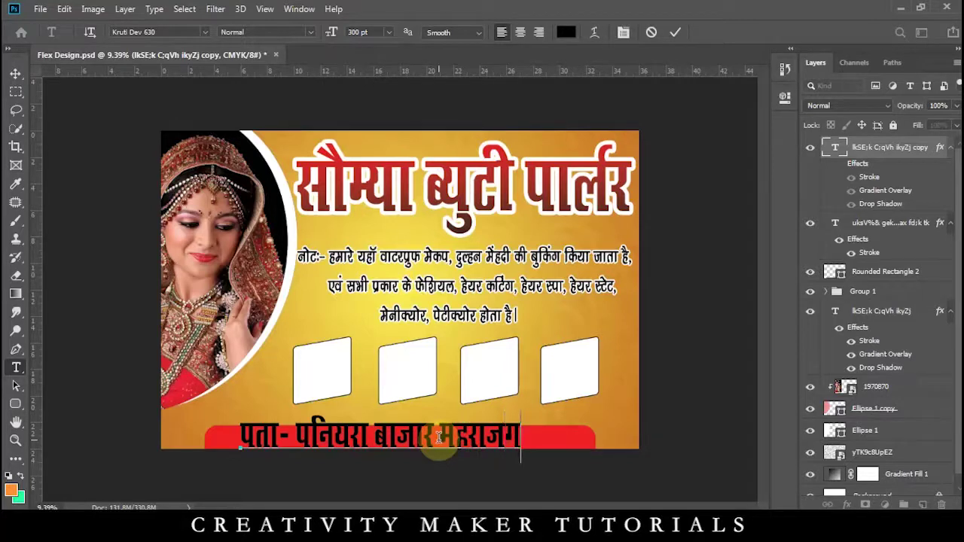
# - Colour the address line white (ffffff)
pyautogui.hotkey('ctrl', 'a')
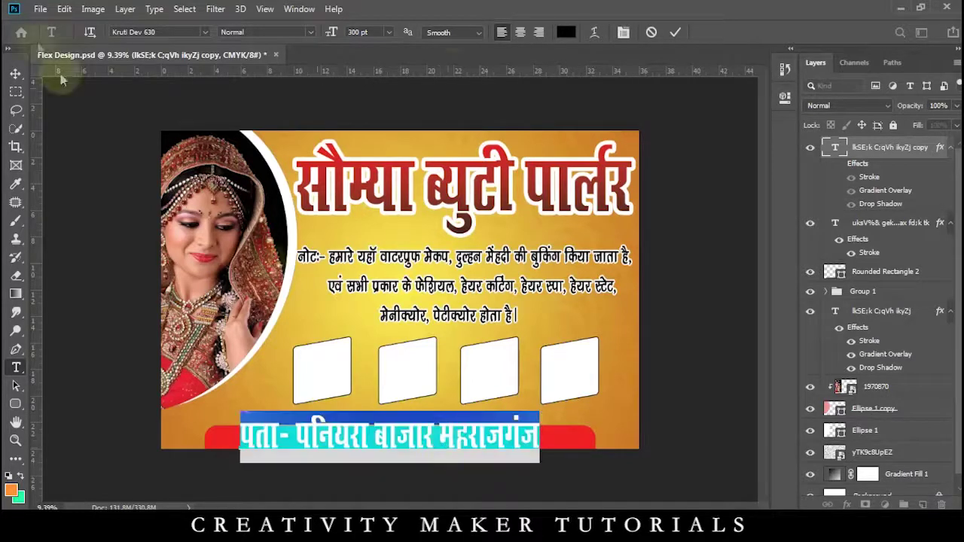
pyautogui.click(566, 31)
pyautogui.click(569, 197)
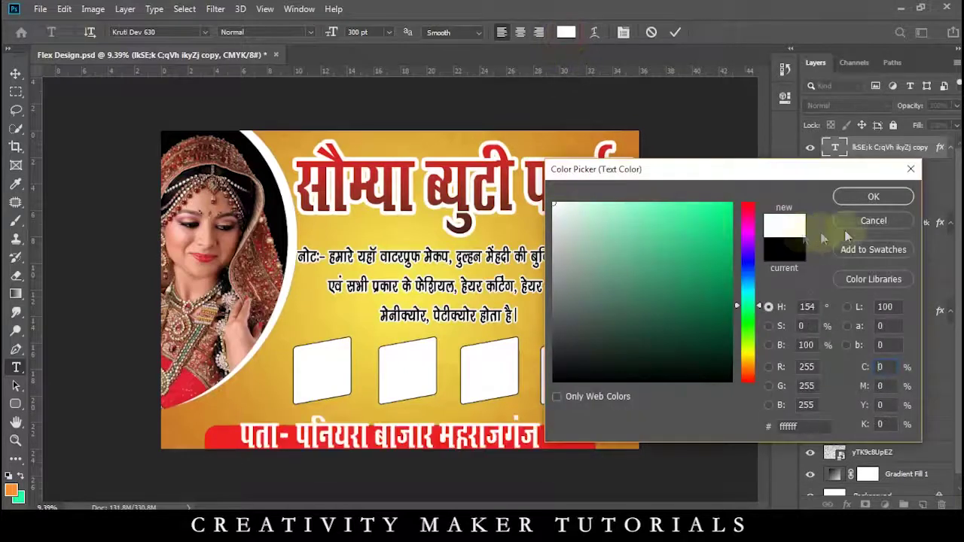
pyautogui.click(887, 195)
pyautogui.click(15, 73)
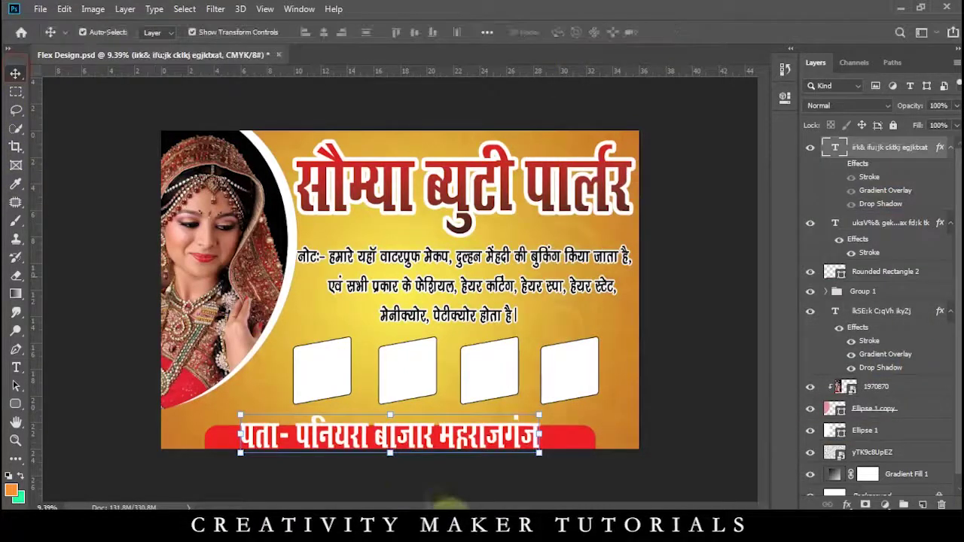
# - Move the address line up above the red bar and squash it to about 44% height
pyautogui.scroll(3, 388, 430)
pyautogui.moveTo(388, 430); pyautogui.dragTo(392, 405)
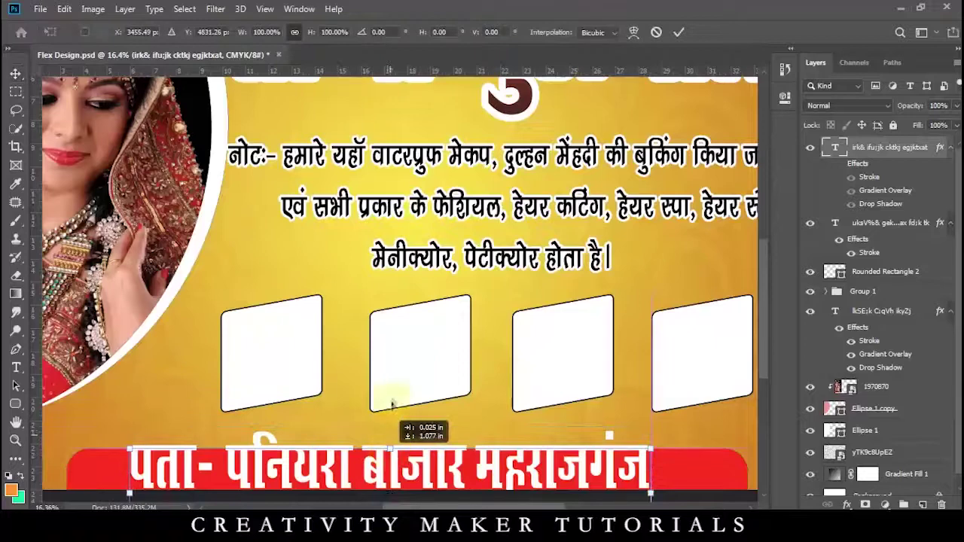
pyautogui.scroll(-3, 399, 436)
pyautogui.scroll(2, 399, 444)
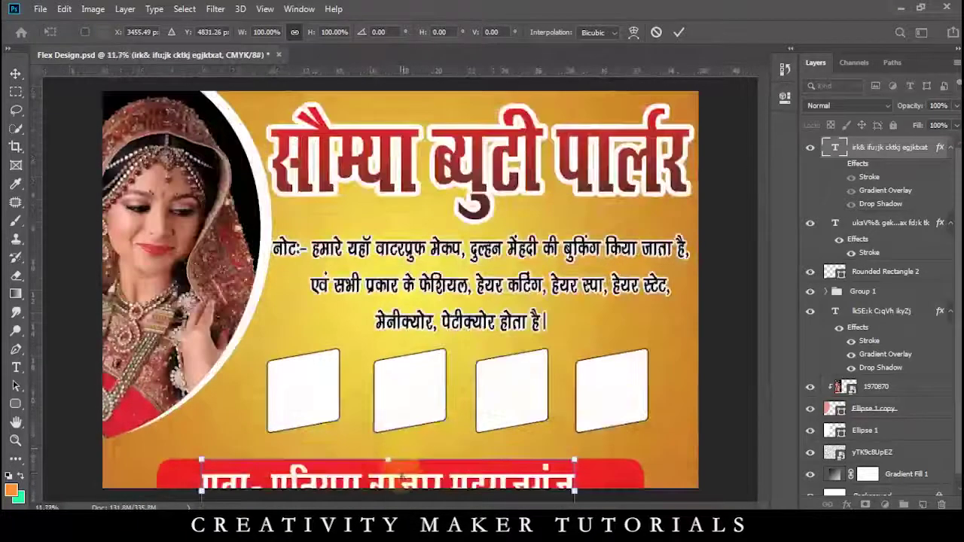
pyautogui.moveTo(399, 417); pyautogui.dragTo(389, 391)
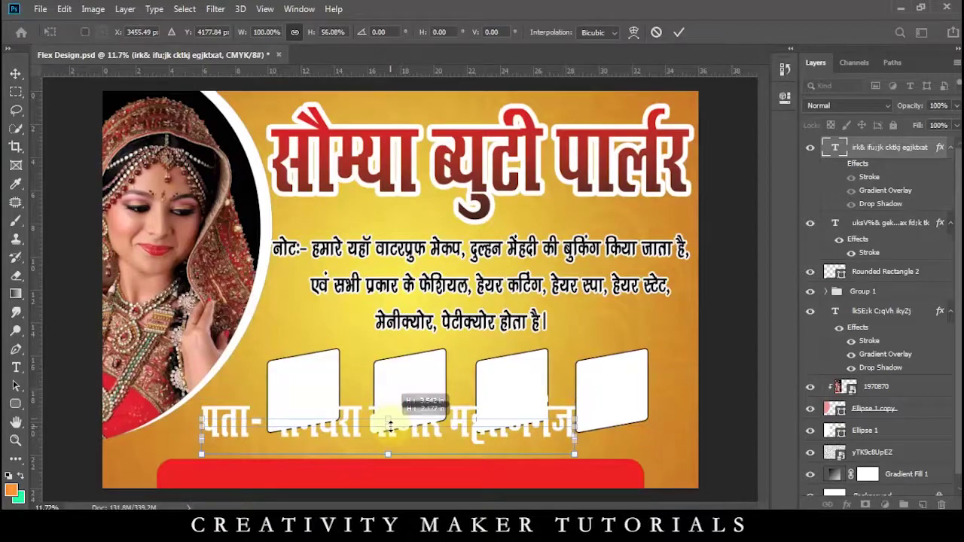
pyautogui.moveTo(389, 427); pyautogui.dragTo(391, 440)
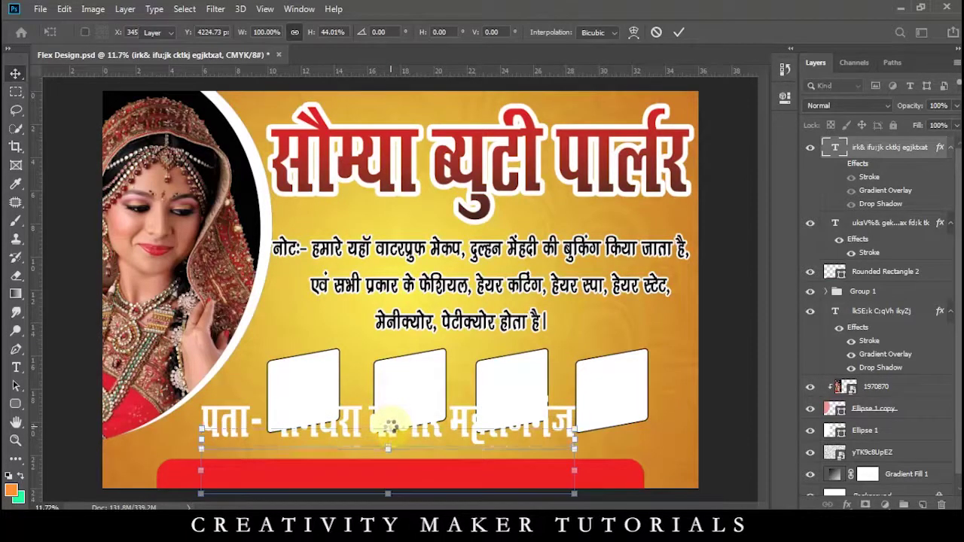
pyautogui.press('Return')
# - Position the flattened address line centrally inside the red bar
pyautogui.scroll(2, 390, 448)
pyautogui.scroll(1, 391, 447)
pyautogui.scroll(-3, 440, 447)
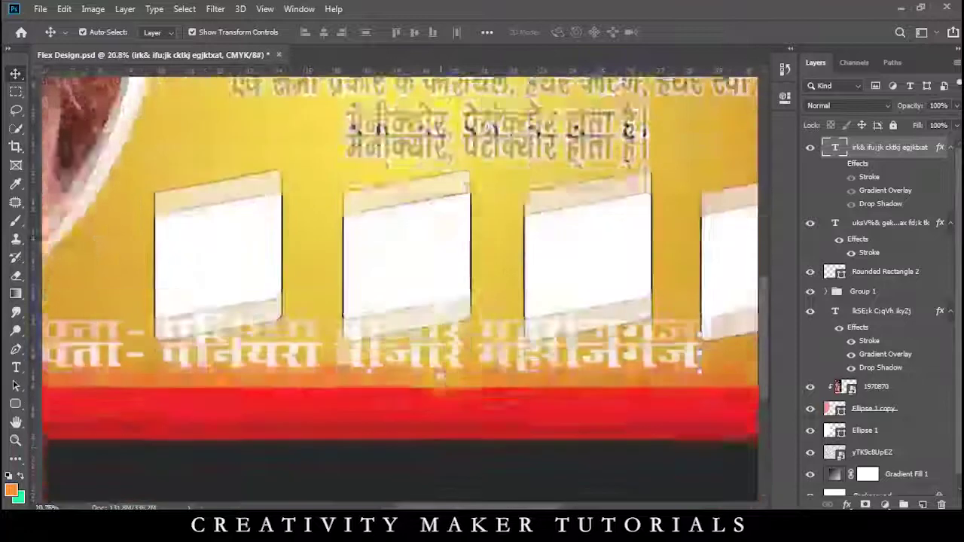
pyautogui.moveTo(446, 320); pyautogui.dragTo(466, 379)
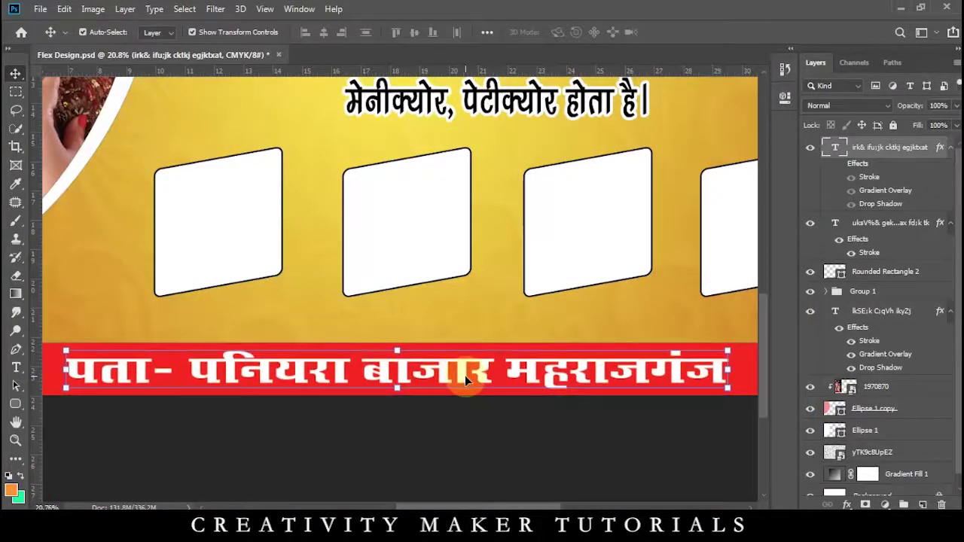
pyautogui.click(446, 424)
pyautogui.scroll(-2, 446, 424)
pyautogui.scroll(-1, 448, 427)
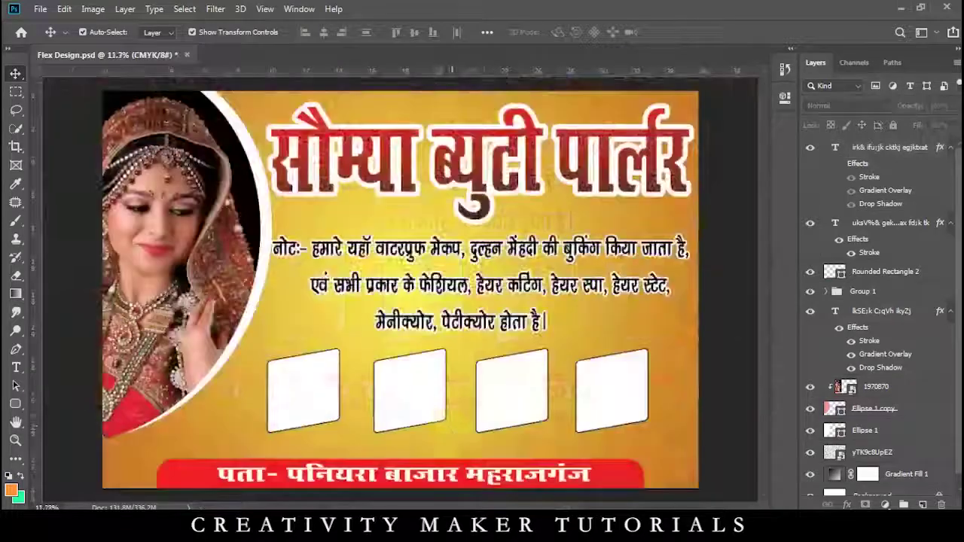
pyautogui.scroll(-2, 451, 430)
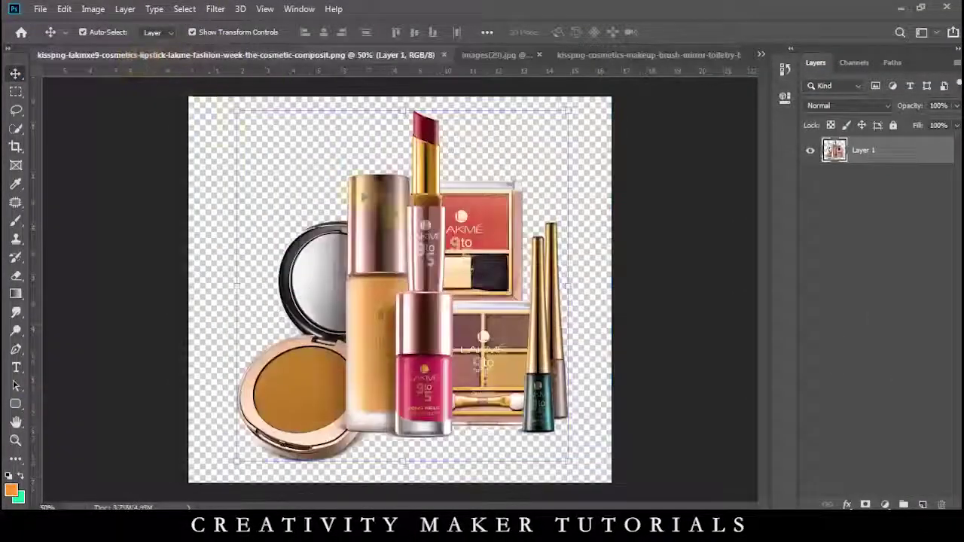
# - Copy the Lakmé cosmetics cut-out from its own document into the makeup-brush document and close the source image
pyautogui.scroll(-3, 363, 197)
pyautogui.moveTo(418, 56); pyautogui.dragTo(431, 92)
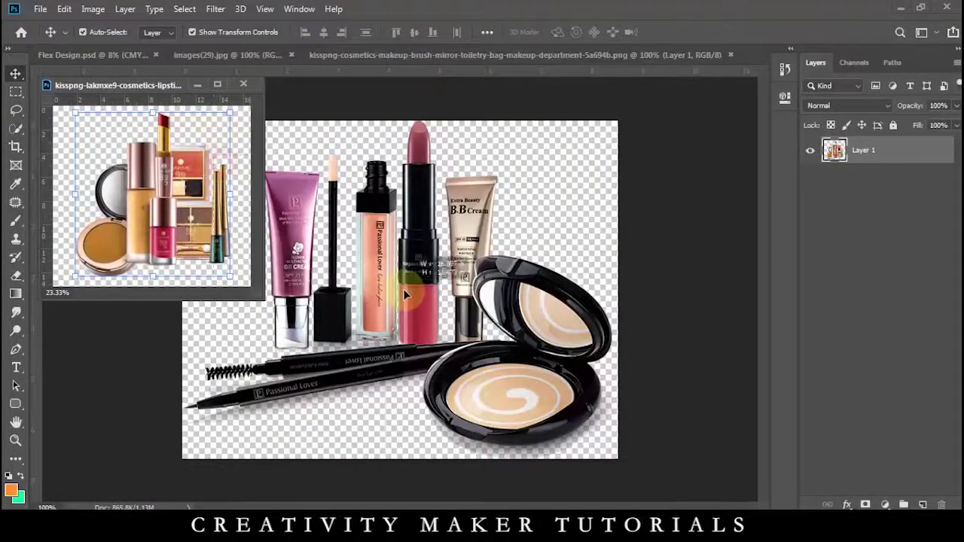
pyautogui.moveTo(214, 226); pyautogui.dragTo(351, 207)
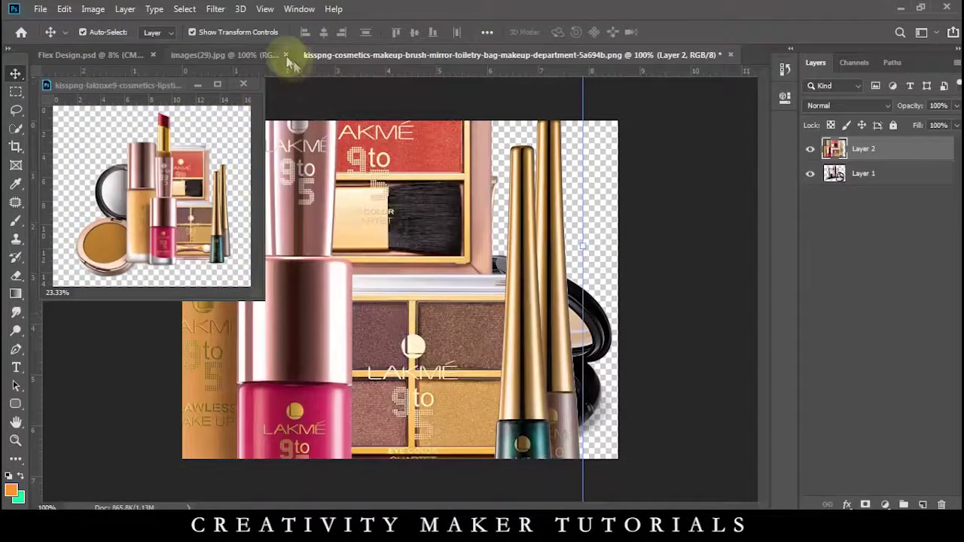
pyautogui.click(243, 83)
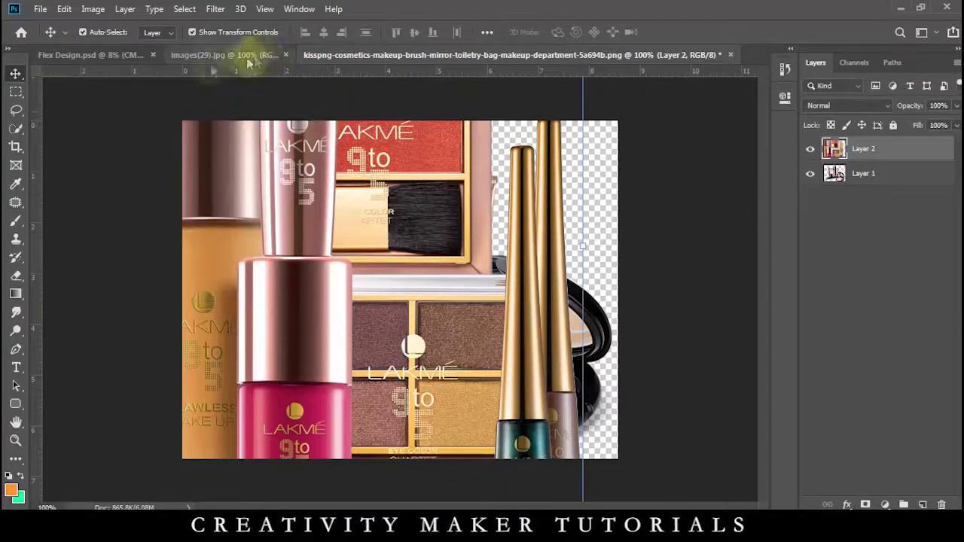
# - Bring the facial photo from images(29).jpg into the Flex Design document and place it over the first skewed frame
pyautogui.click(257, 56)
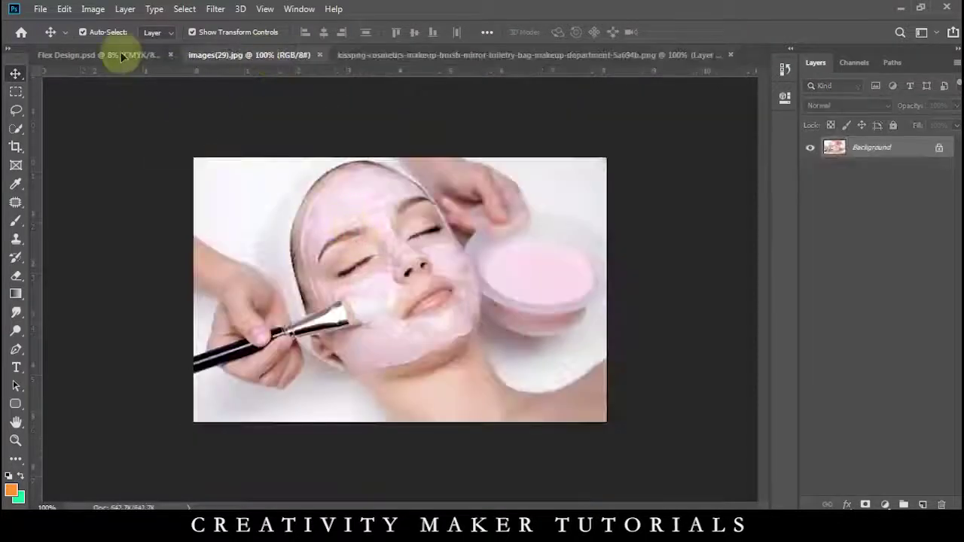
pyautogui.click(121, 57)
pyautogui.hotkey('ctrl', 'v')
pyautogui.hotkey('ctrl', 't')
pyautogui.moveTo(399, 290); pyautogui.dragTo(341, 371)
pyautogui.scroll(4, 349, 384)
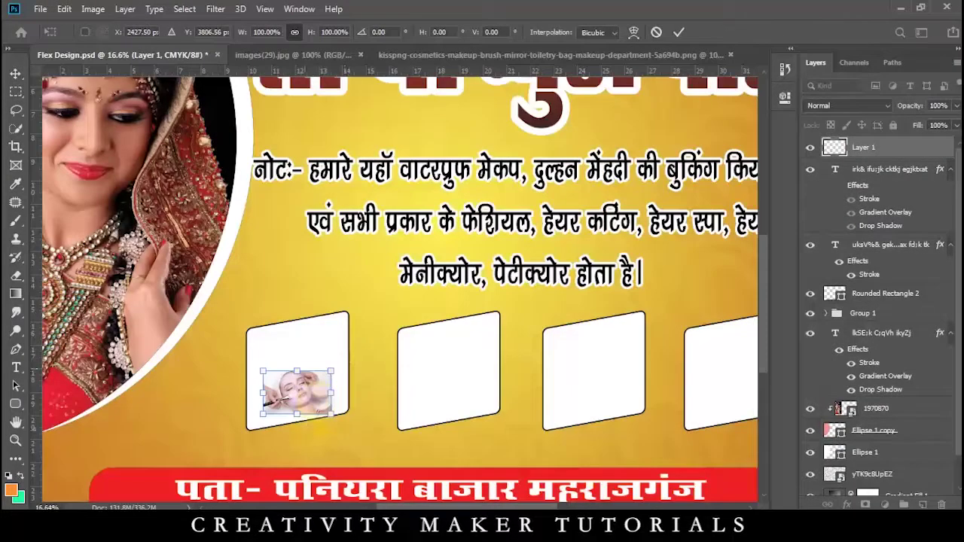
# - Enlarge the facial photo to about 8.75 in wide so it covers the first frame
pyautogui.moveTo(331, 415); pyautogui.dragTo(394, 389)
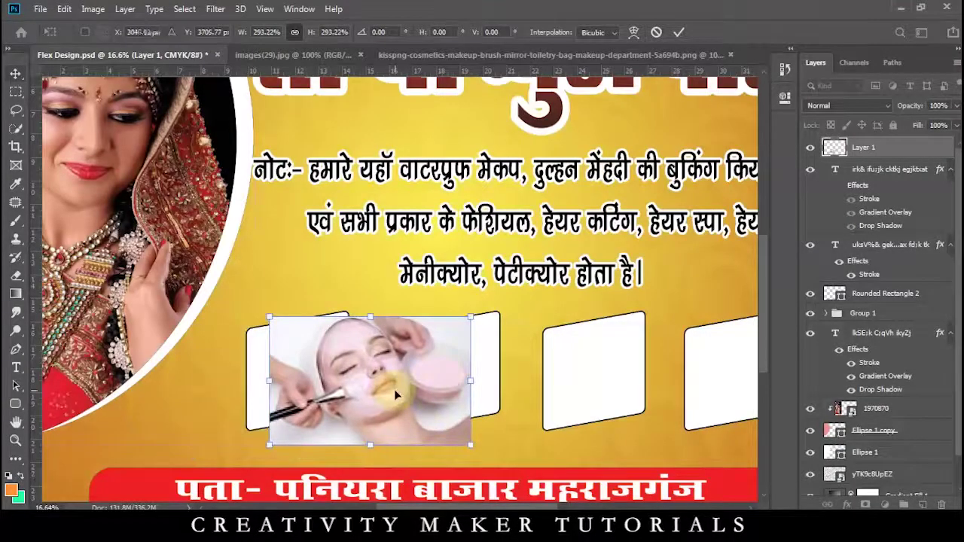
pyautogui.press('Return')
pyautogui.hotkey('ctrl', 'z')
pyautogui.moveTo(469, 250); pyautogui.dragTo(340, 387)
pyautogui.moveTo(455, 456); pyautogui.dragTo(424, 440)
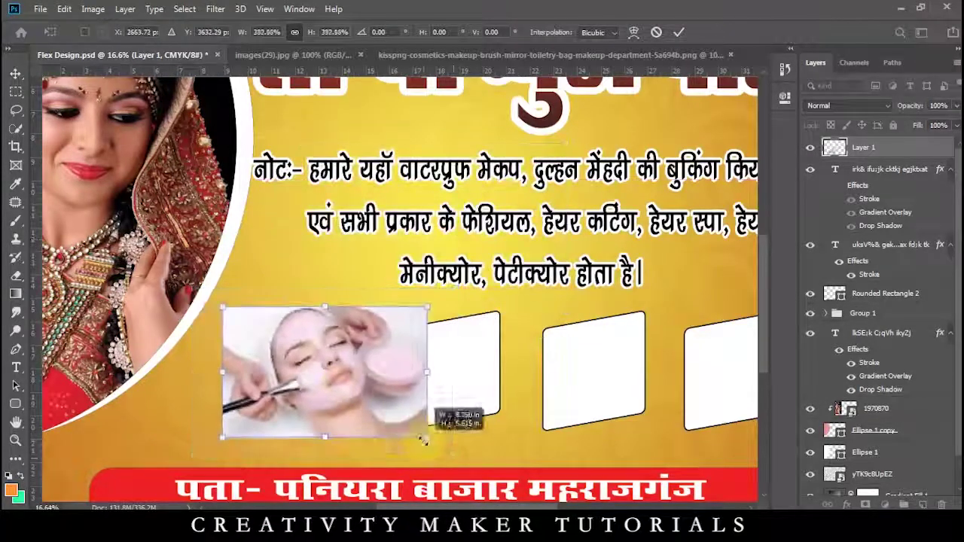
pyautogui.press('Return')
# - Clip the facial photo to Rounded Rectangle 1 with a clipping mask and shift it so the face sits inside the frame
pyautogui.rightClick(324, 366)
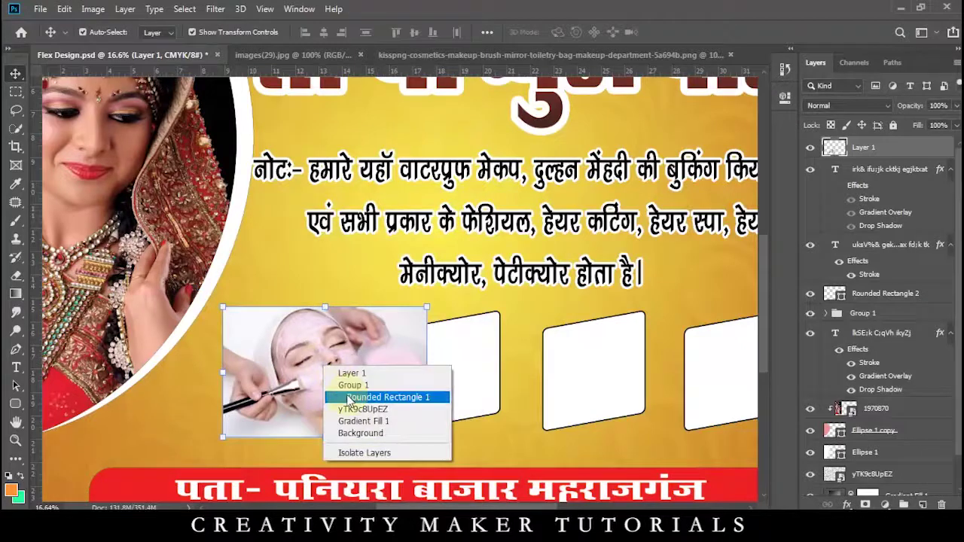
pyautogui.click(348, 398)
pyautogui.moveTo(876, 149); pyautogui.dragTo(891, 388)
pyautogui.rightClick(885, 378)
pyautogui.click(727, 272)
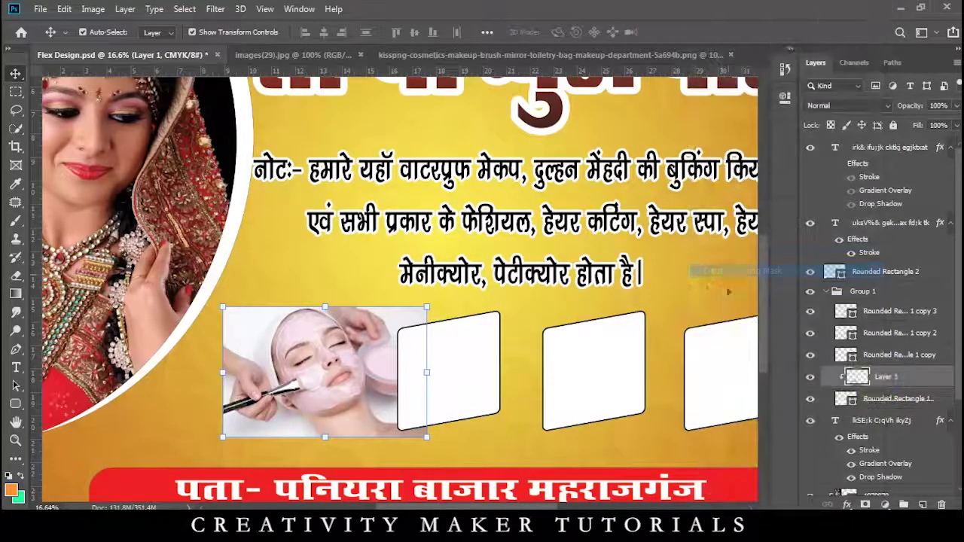
pyautogui.moveTo(307, 389); pyautogui.dragTo(301, 382)
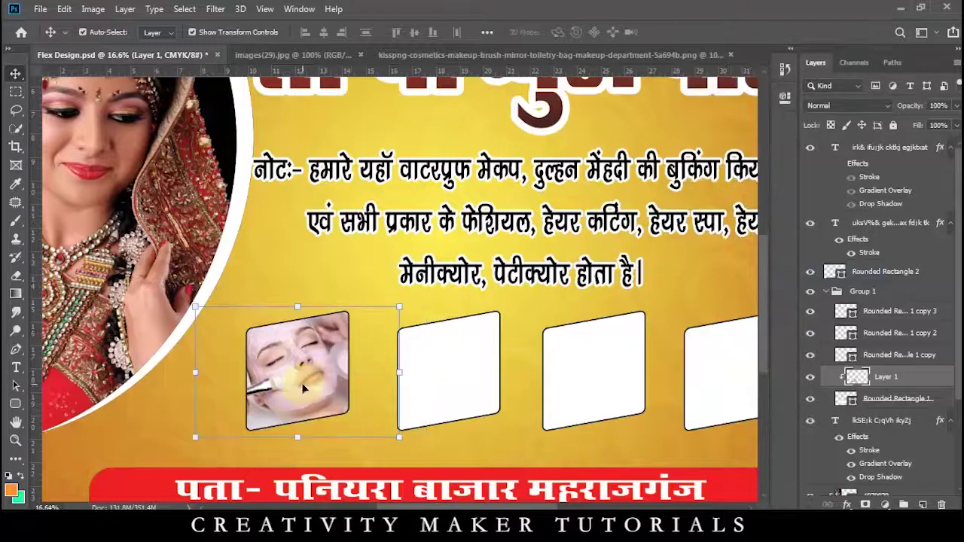
# - Position the makeup kit cut-out inside the third skewed frame
pyautogui.hotkey('ctrl', 't')
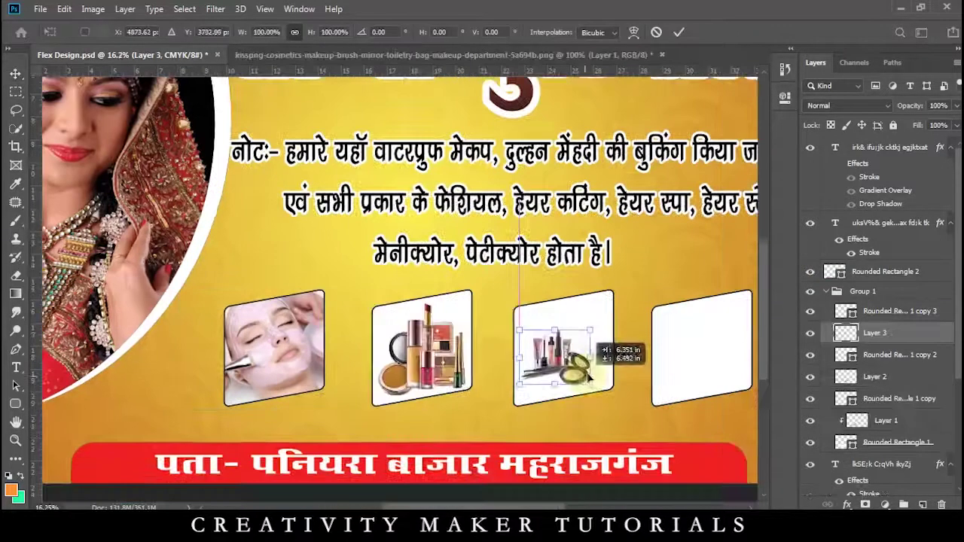
pyautogui.moveTo(588, 372); pyautogui.dragTo(598, 374)
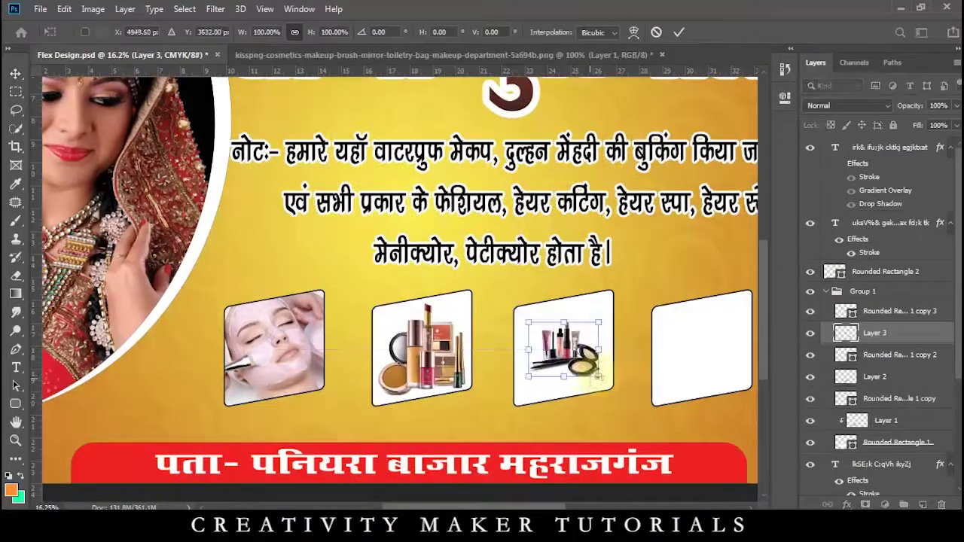
pyautogui.press('Return')
pyautogui.scroll(-1, 640, 361)
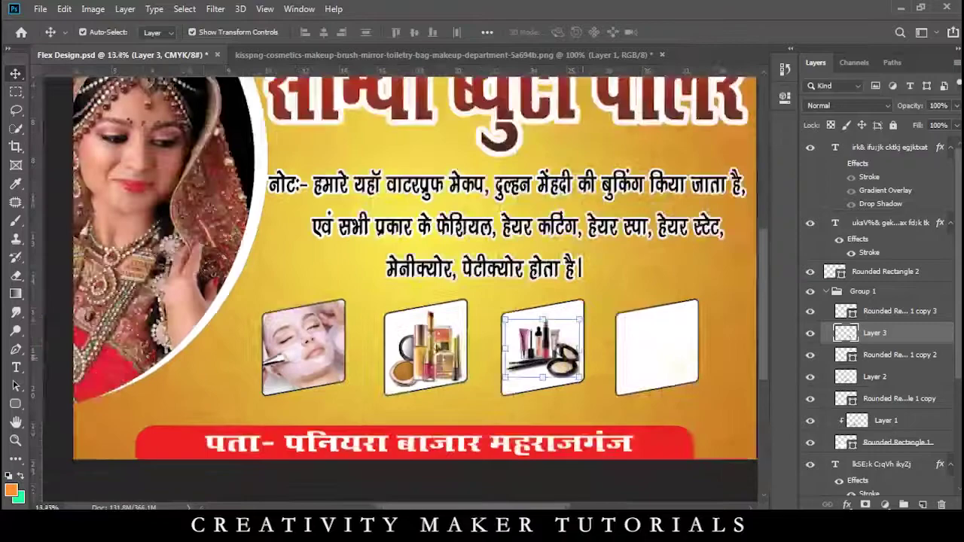
# - Place the bride photo 2008655 over the fourth frame, clip it to Rounded Rectangle 1 copy 3 and shift it to fill the frame
pyautogui.click(682, 366)
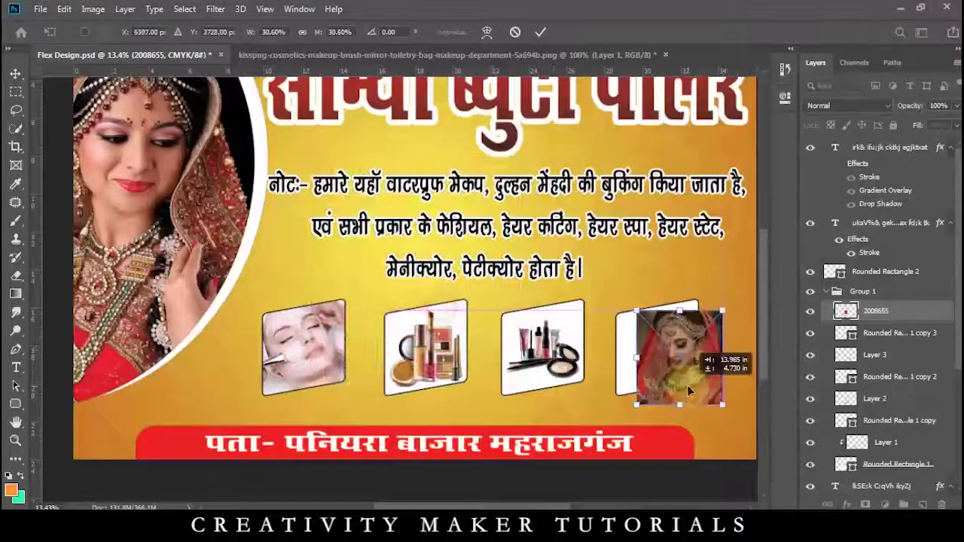
pyautogui.moveTo(687, 385); pyautogui.dragTo(674, 375)
pyautogui.press('Return')
pyautogui.rightClick(848, 309)
pyautogui.click(732, 304)
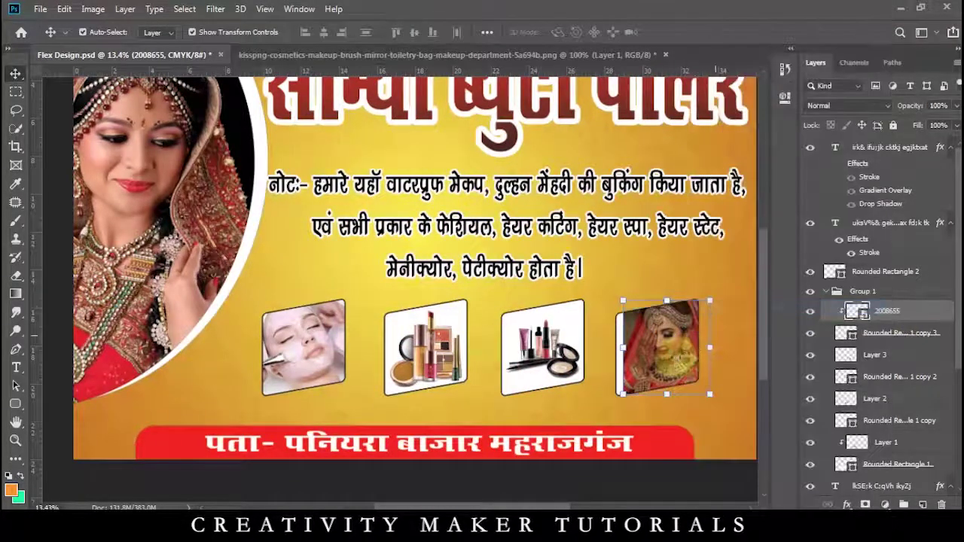
pyautogui.moveTo(676, 363); pyautogui.dragTo(681, 370)
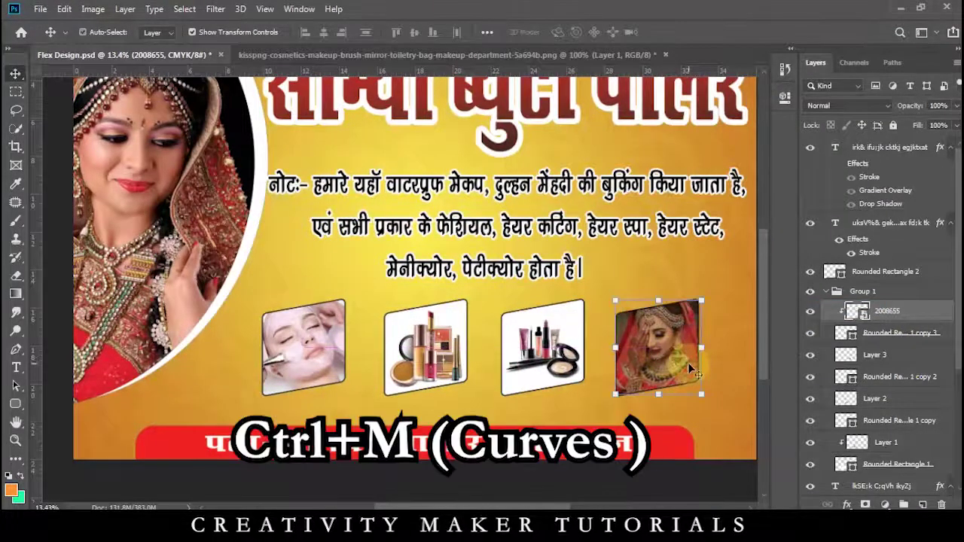
# - Brighten the clipped bride photo with a Curves adjustment, setting a CMYK curve point at input 59, output 43
pyautogui.hotkey('ctrl', 'm')
pyautogui.moveTo(461, 52); pyautogui.dragTo(349, 13)
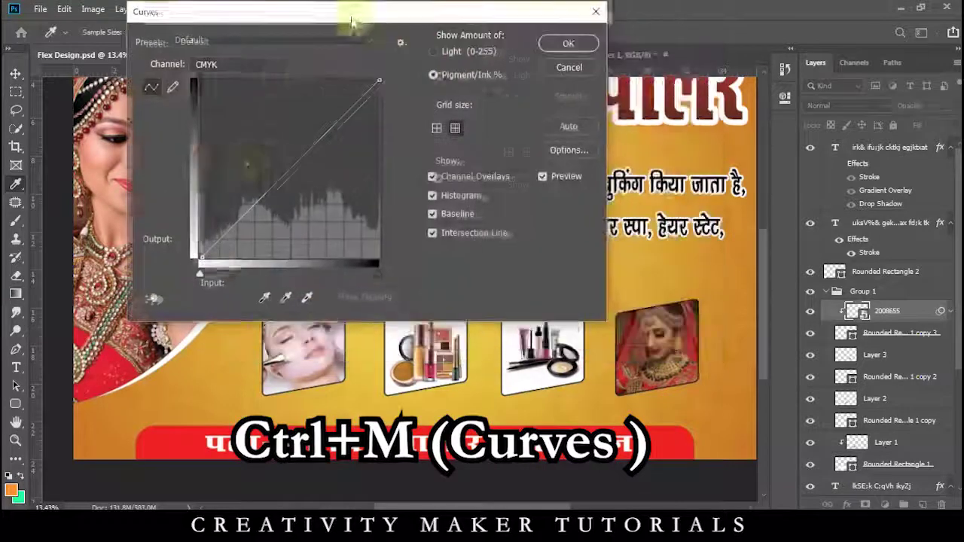
pyautogui.moveTo(295, 170); pyautogui.dragTo(308, 182)
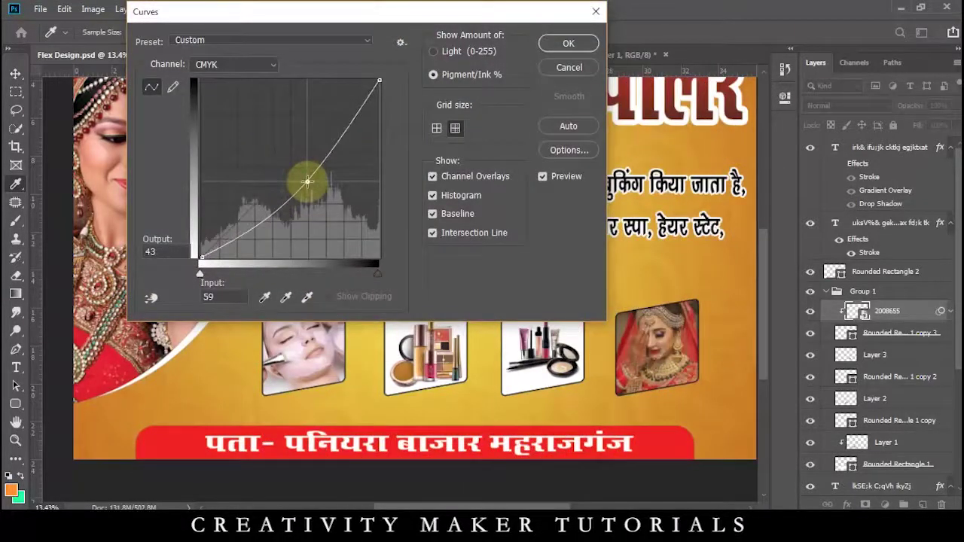
pyautogui.click(554, 43)
pyautogui.scroll(5, 658, 294)
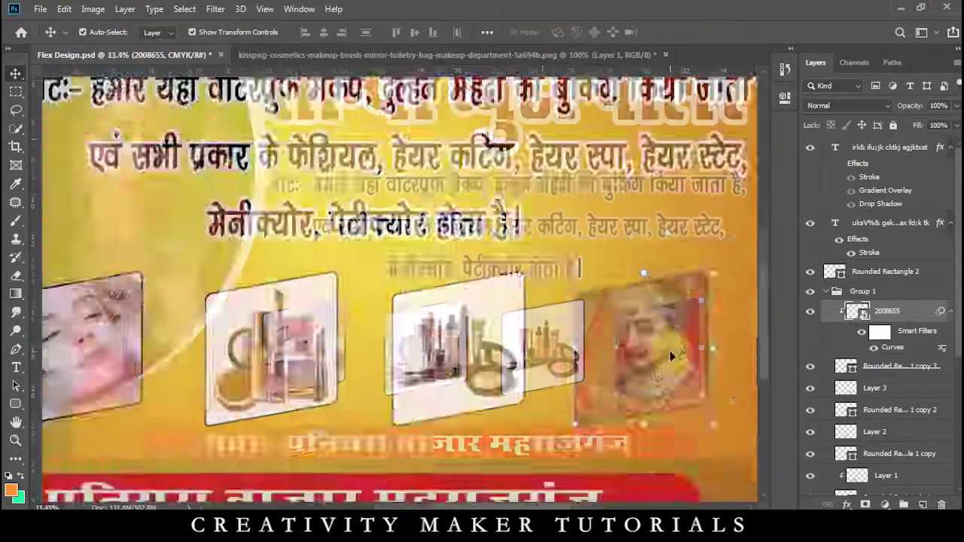
# - Close the kisspng makeup-brush source document
pyautogui.scroll(-6, 616, 350)
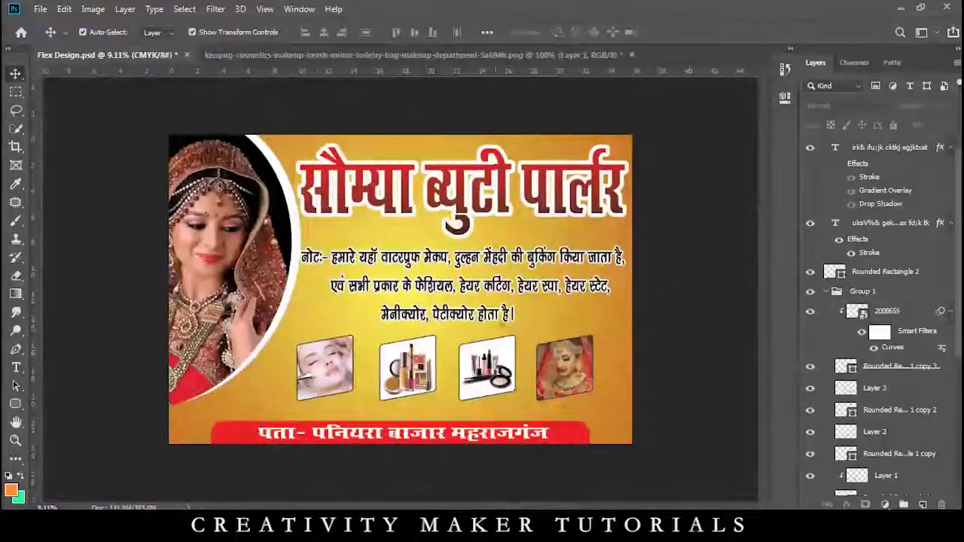
pyautogui.scroll(2, 442, 296)
pyautogui.click(445, 285)
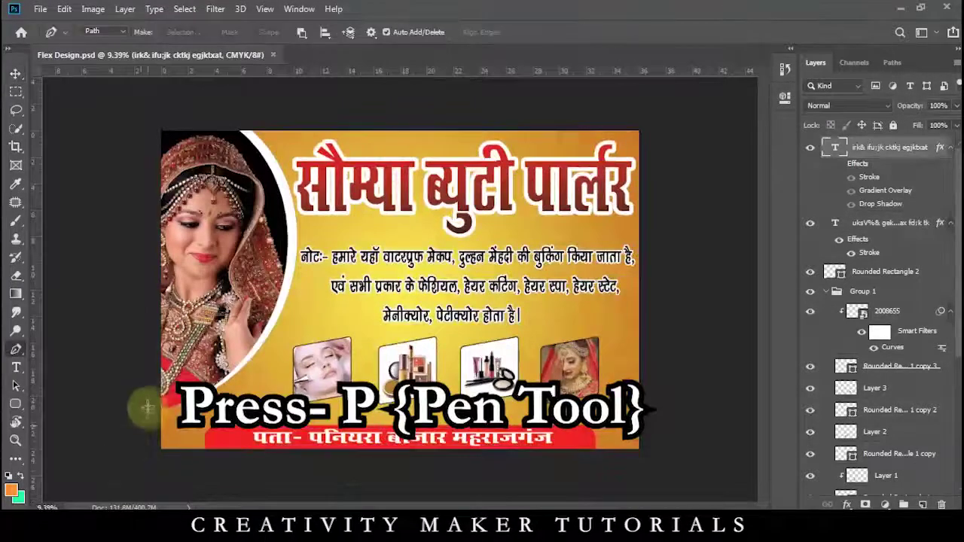
# - Draw a closed Pen tool path with a wavy upper edge around the bottom strip of the banner, extending past its sides
pyautogui.moveTo(371, 406); pyautogui.dragTo(478, 428)
pyautogui.moveTo(625, 423); pyautogui.dragTo(679, 397)
pyautogui.click(666, 451)
pyautogui.moveTo(650, 499); pyautogui.dragTo(637, 503)
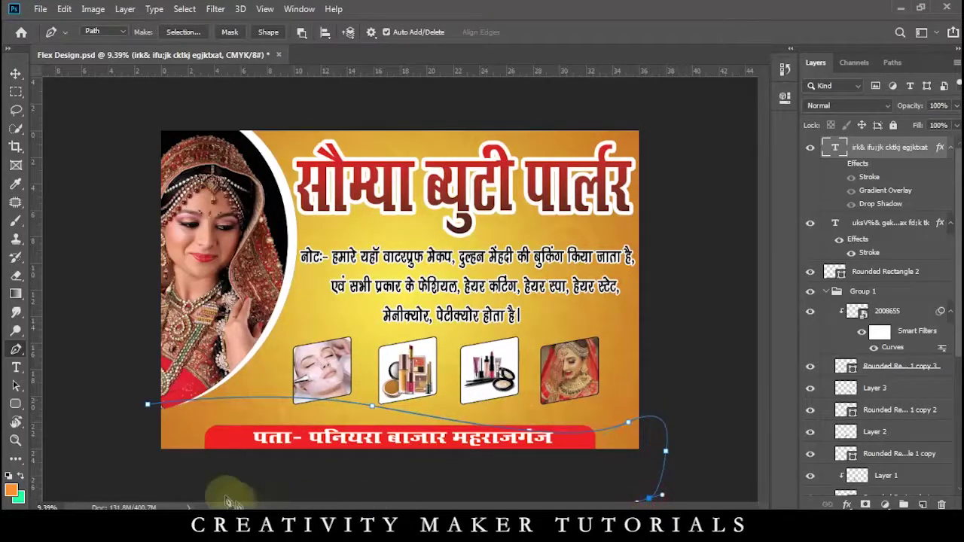
pyautogui.click(124, 478)
pyautogui.click(148, 408)
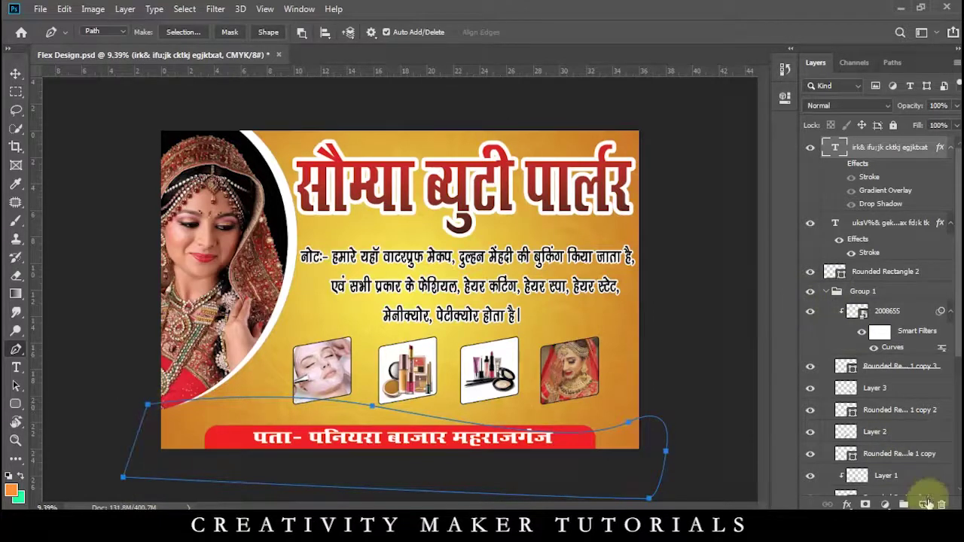
# - Add a new layer, turn the wavy path into a selection of the bottom strip and fill it with white
pyautogui.click(920, 503)
pyautogui.hotkey('ctrl', 'Return')
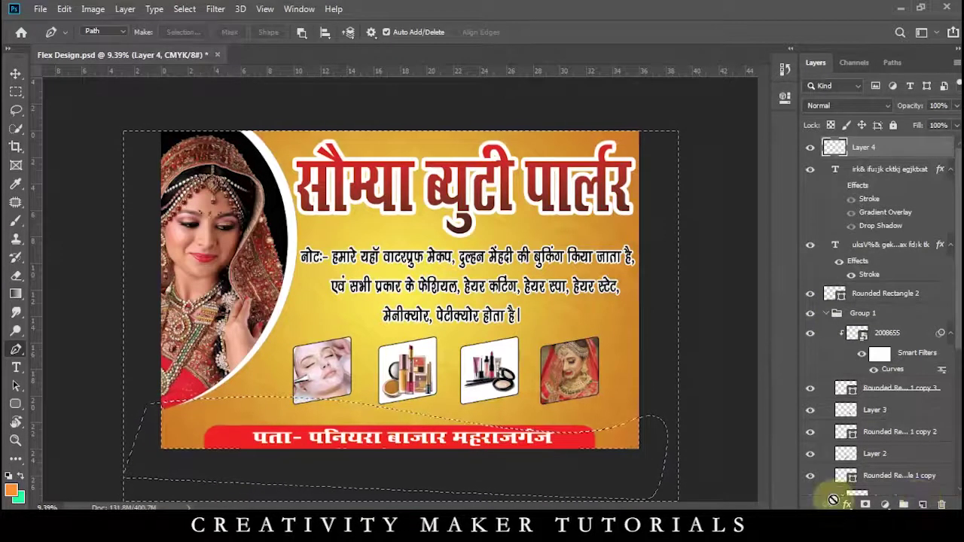
pyautogui.press('d')
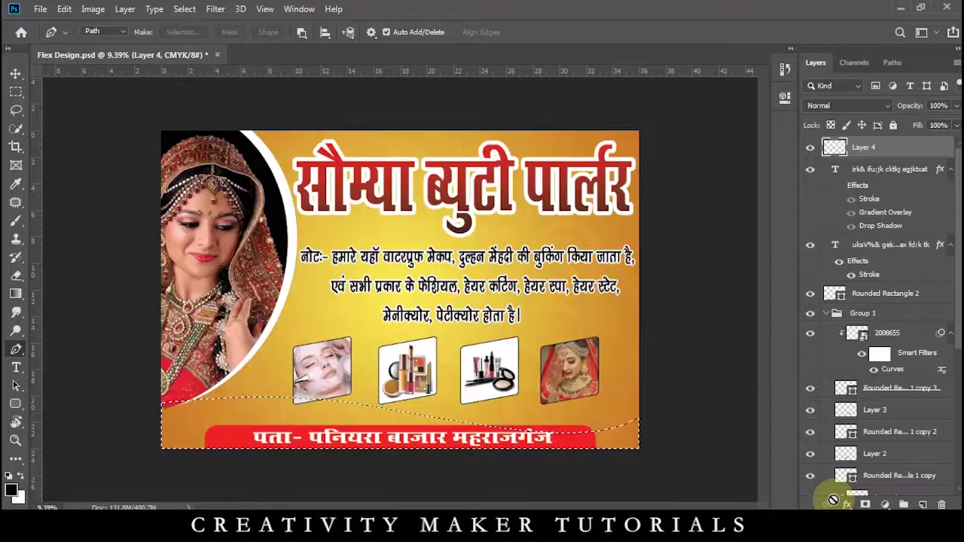
pyautogui.hotkey('ctrl', 'BackSpace')
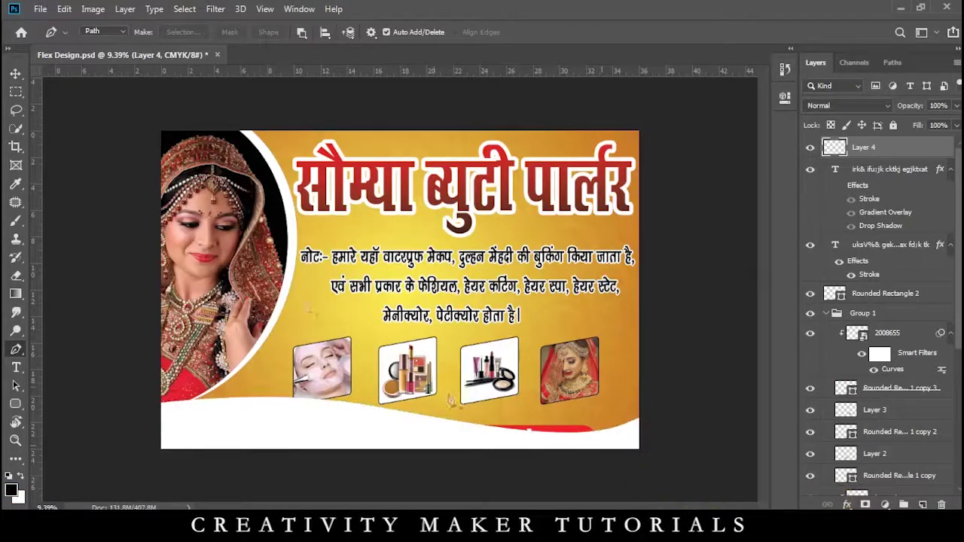
# - Set the opacity of the white wave layer to 55%
pyautogui.click(15, 75)
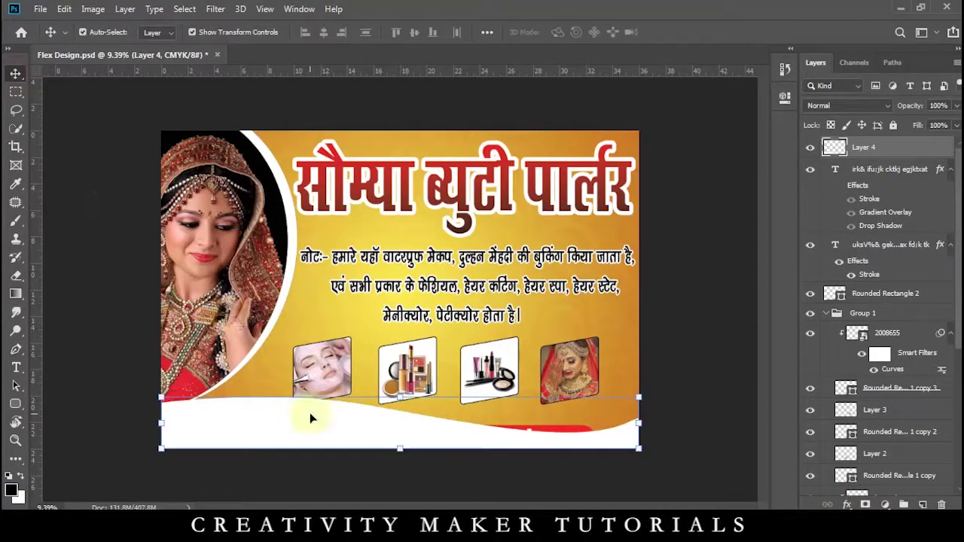
pyautogui.press('2')
pyautogui.press('5')
pyautogui.press('5')
pyautogui.press('5')
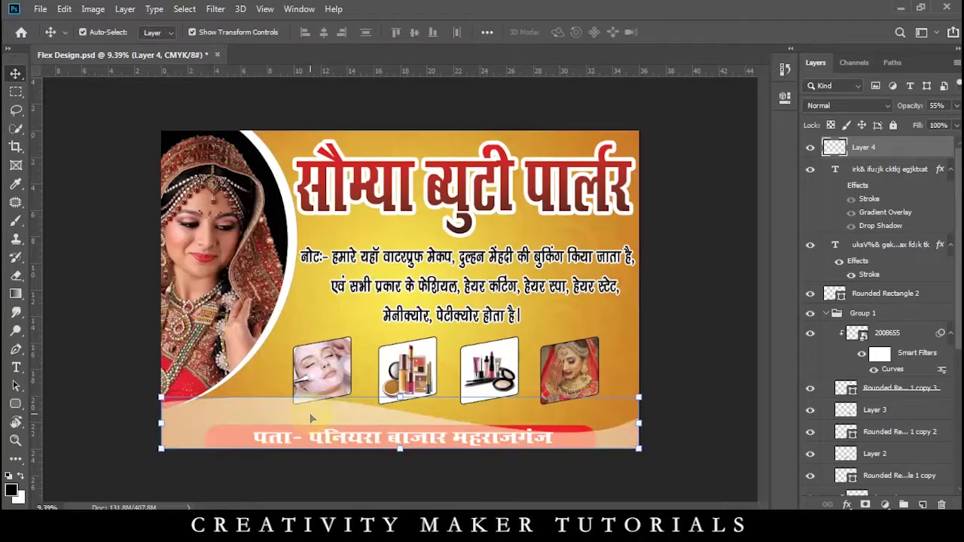
# - Duplicate the wave layer, then tilt the copy slightly and lower it to form a second overlapping wave
pyautogui.hotkey('ctrl', 'j')
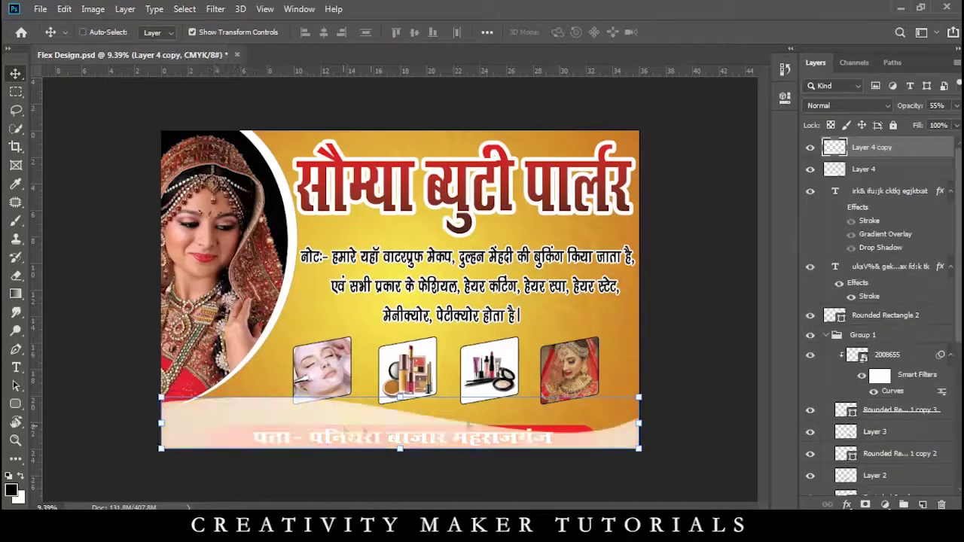
pyautogui.hotkey('ctrl', 't')
pyautogui.moveTo(650, 394); pyautogui.dragTo(653, 382)
pyautogui.press('Return')
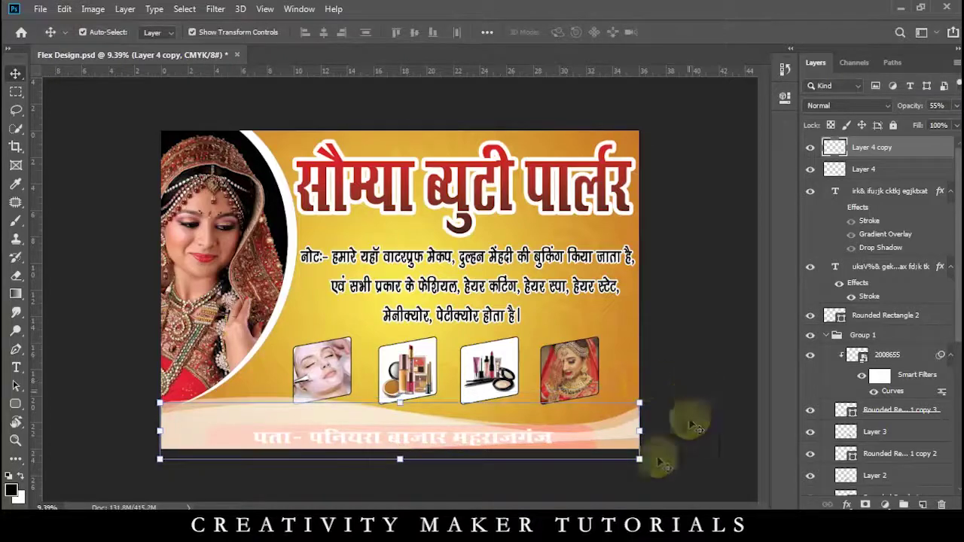
# - Stretch both wave layers together downward to a height of about 126%
pyautogui.hotkey('ctrl', '+')
pyautogui.keyDown('shift'); pyautogui.click(847, 170); pyautogui.keyUp('shift')
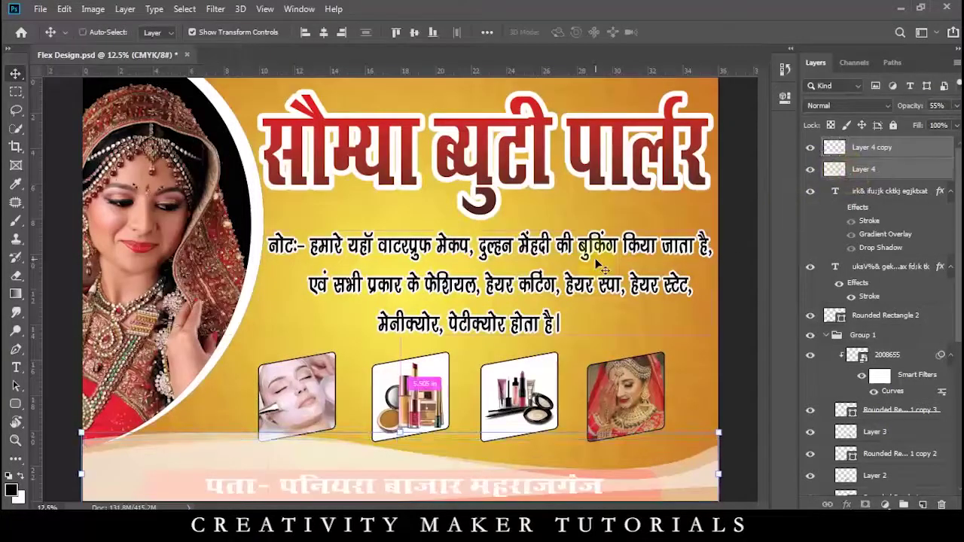
pyautogui.hotkey('ctrl', '-')
pyautogui.hotkey('ctrl', 't')
pyautogui.moveTo(399, 441); pyautogui.dragTo(402, 459)
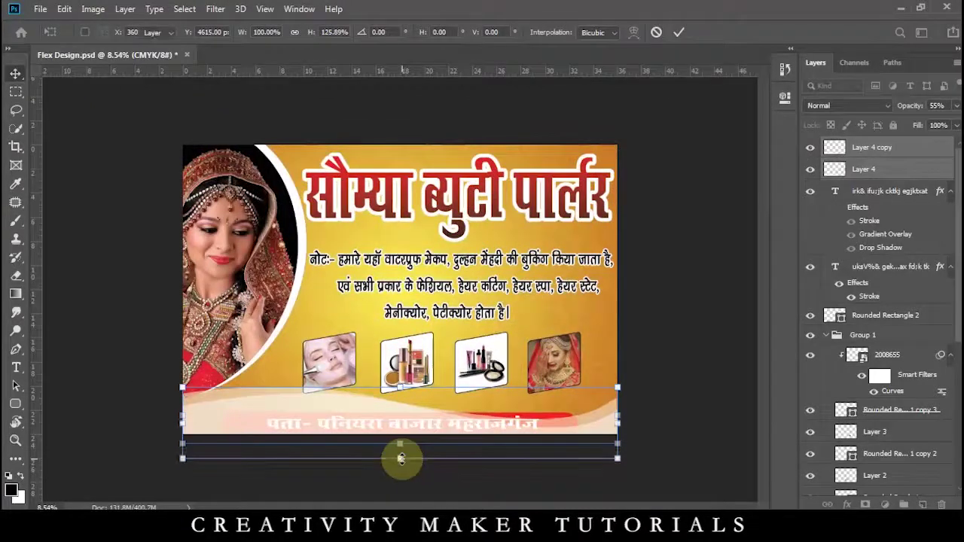
pyautogui.press('Return')
# - Select the original wave layer, Layer 4, and set its opacity to 50%
pyautogui.hotkey('ctrl', '+')
pyautogui.click(179, 444)
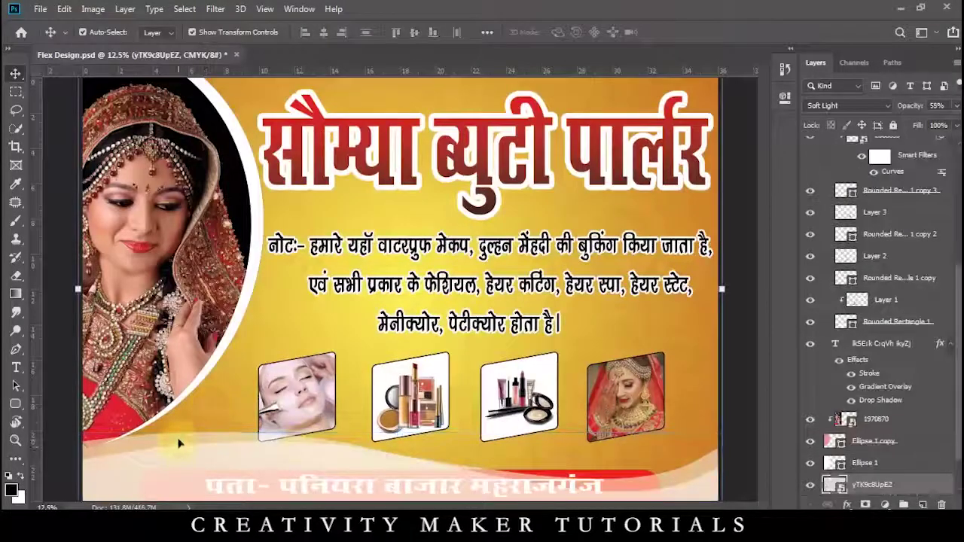
pyautogui.click(179, 444)
pyautogui.click(812, 149)
pyautogui.click(812, 148)
pyautogui.press('2')
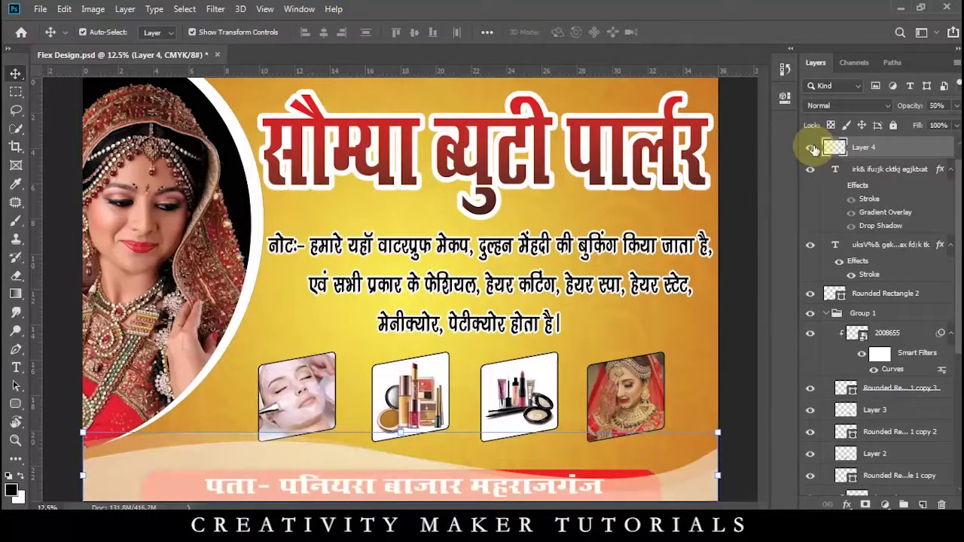
pyautogui.hotkey('ctrl', '[')
pyautogui.hotkey('ctrl', '[')
pyautogui.hotkey('ctrl', '[')
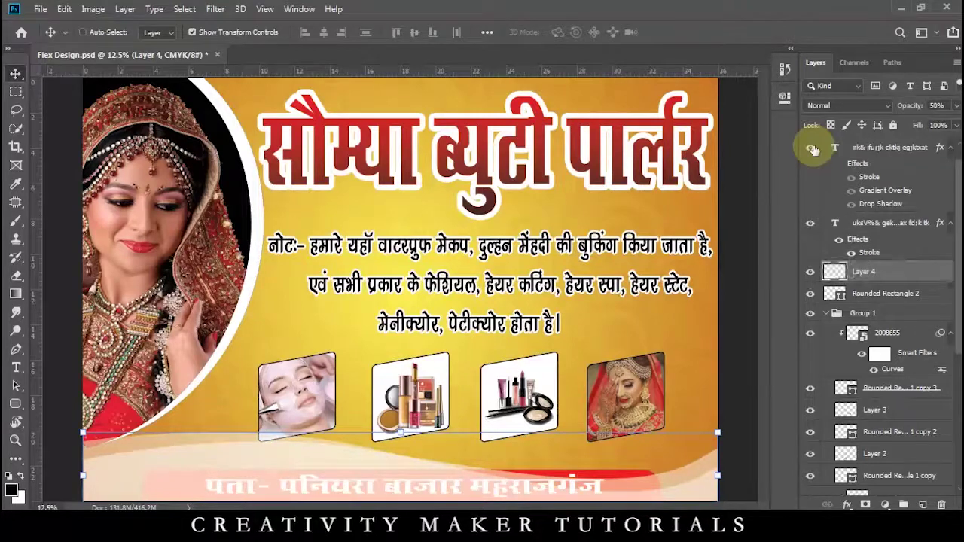
pyautogui.hotkey('ctrl', ']')
pyautogui.hotkey('ctrl', ']')
pyautogui.hotkey('ctrl', ']')
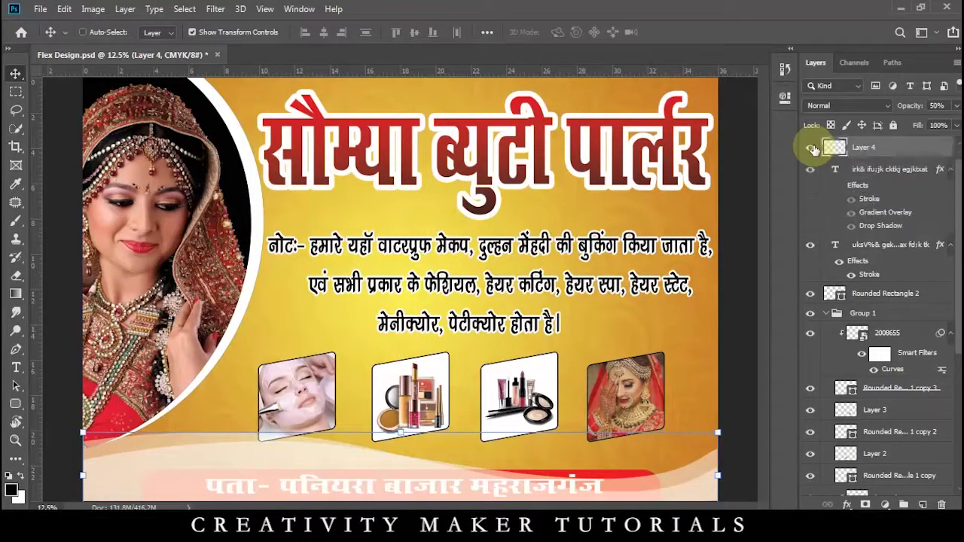
# - Merge Layer 4 and Layer 4 copy into a single wave layer
pyautogui.hotkey('ctrl', 'j')
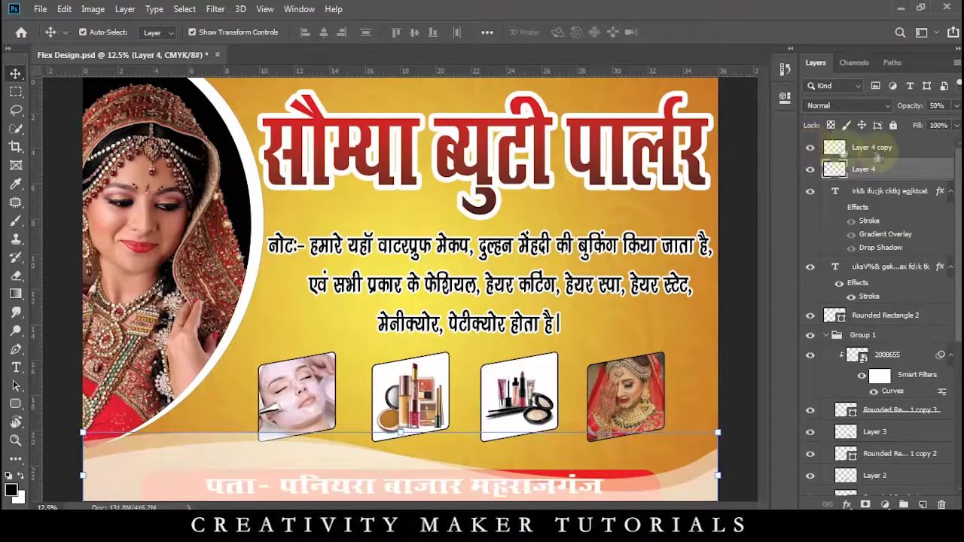
pyautogui.keyDown('shift'); pyautogui.click(878, 155); pyautogui.keyUp('shift')
pyautogui.hotkey('ctrl', 'e')
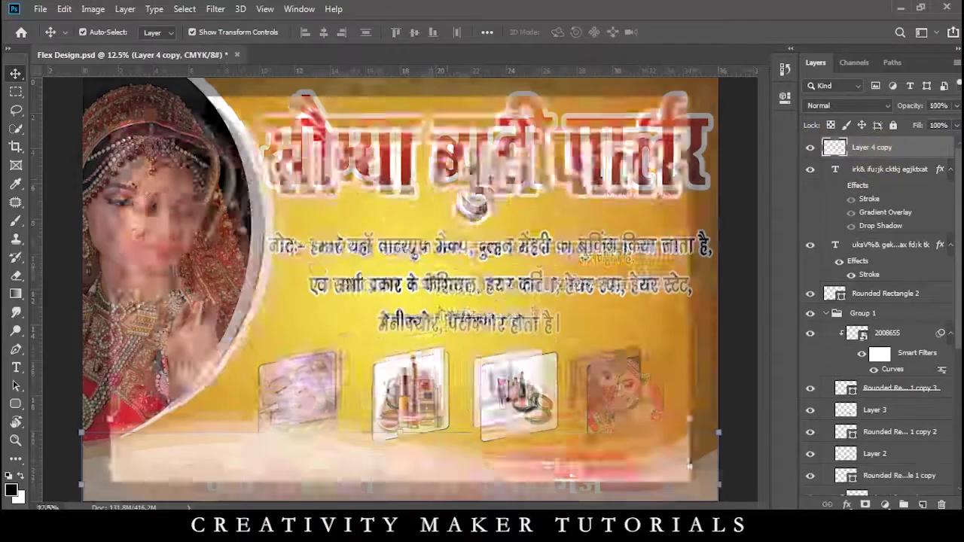
pyautogui.hotkey('ctrl', '-')
pyautogui.press('2')
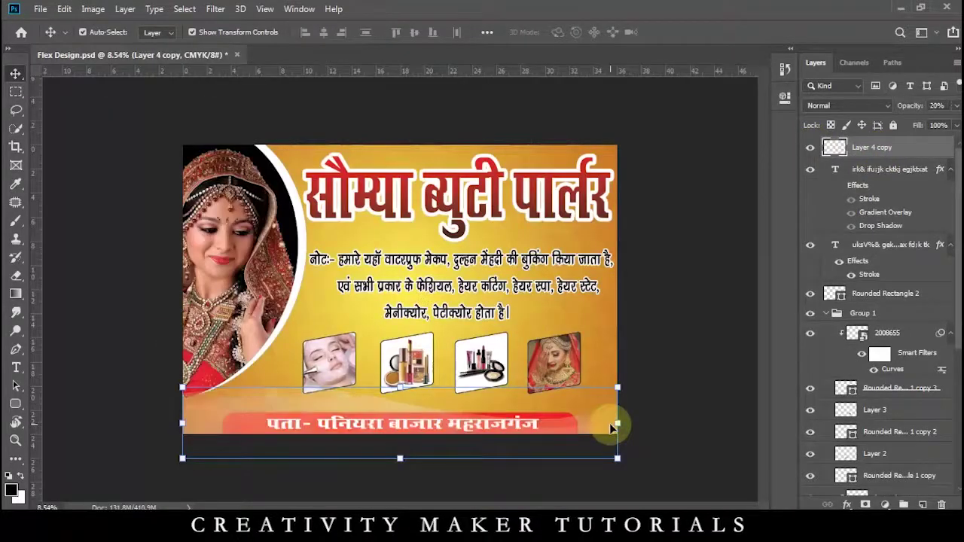
pyautogui.hotkey('ctrl', 'z')
# - Move the merged wave layer down the layer stack, beneath the two text layers and the red address bar
pyautogui.hotkey('ctrl', '[')
pyautogui.hotkey('ctrl', '[')
pyautogui.hotkey('ctrl', '[')
pyautogui.hotkey('ctrl', '[')
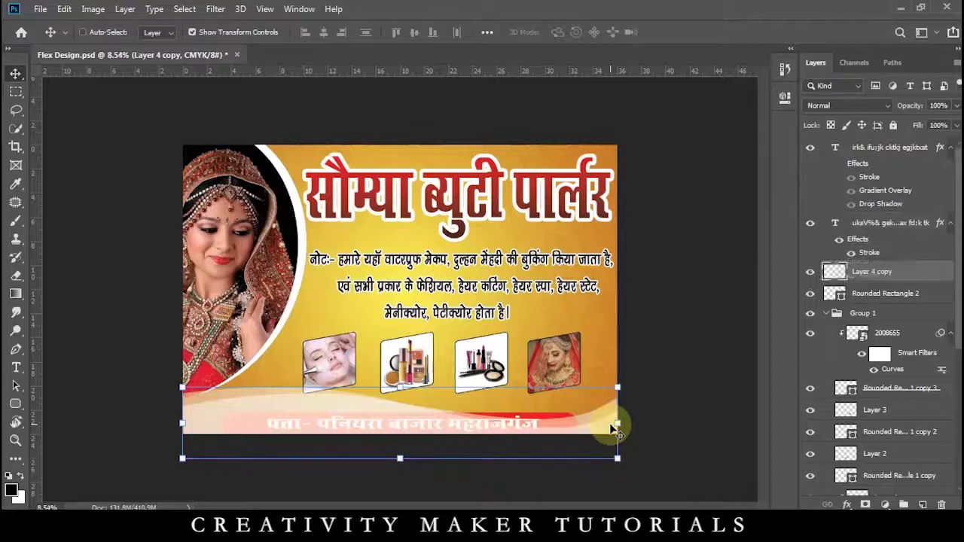
# - Enlarge the merged wave to 115.39%, rotate it to -3.06 degrees and shift it lower behind the address bar
pyautogui.moveTo(617, 459)
pyautogui.mouseDown()
pyautogui.moveTo(653, 490)
pyautogui.moveTo(661, 476)
pyautogui.moveTo(649, 447)
pyautogui.mouseUp()
pyautogui.moveTo(610, 423); pyautogui.dragTo(612, 440)
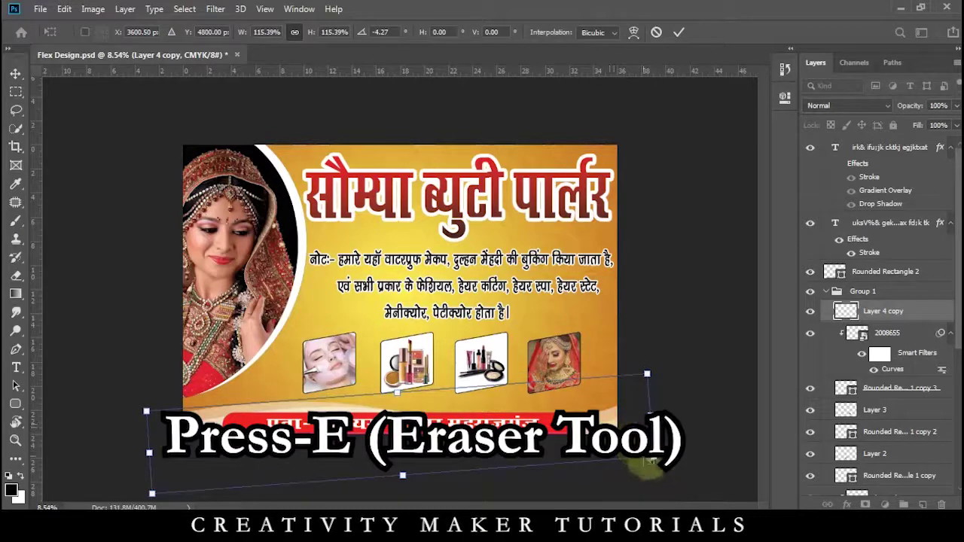
pyautogui.moveTo(667, 468); pyautogui.dragTo(673, 477)
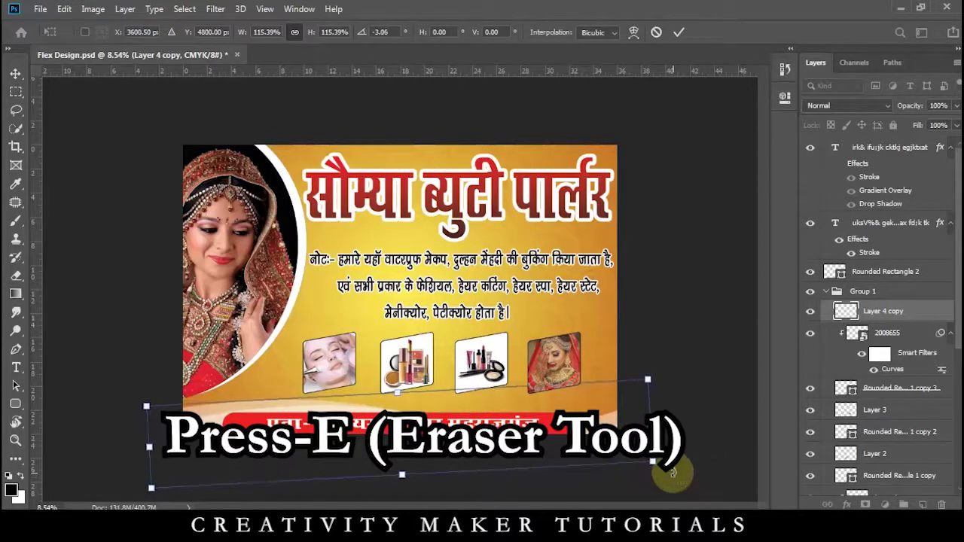
pyautogui.press('Return')
pyautogui.hotkey('ctrl', '+')
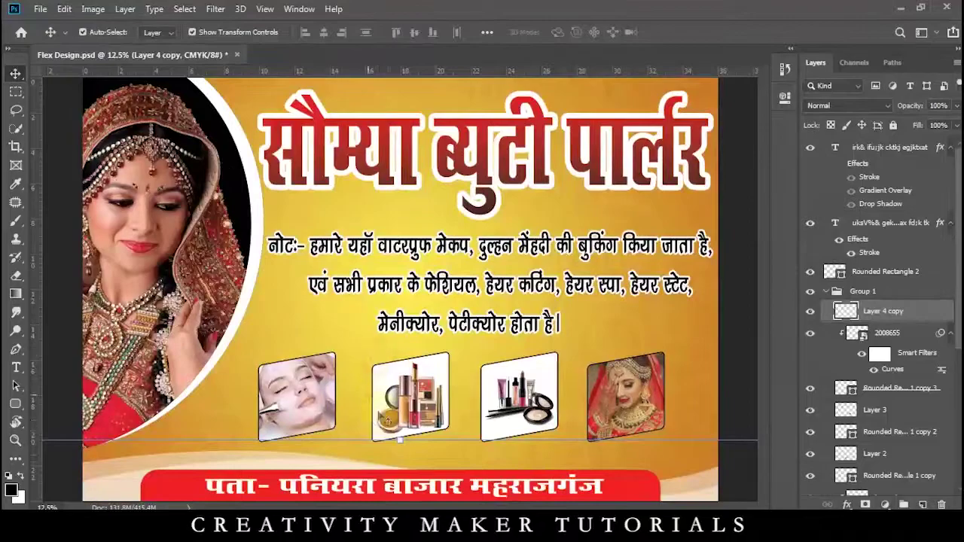
pyautogui.scroll(5, 396, 456)
pyautogui.scroll(-5, 493, 399)
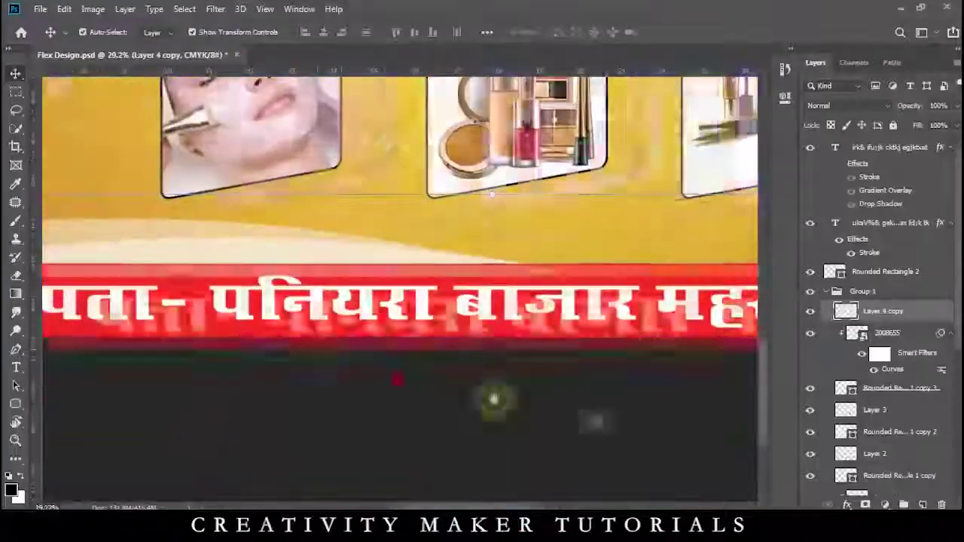
pyautogui.scroll(-5, 493, 399)
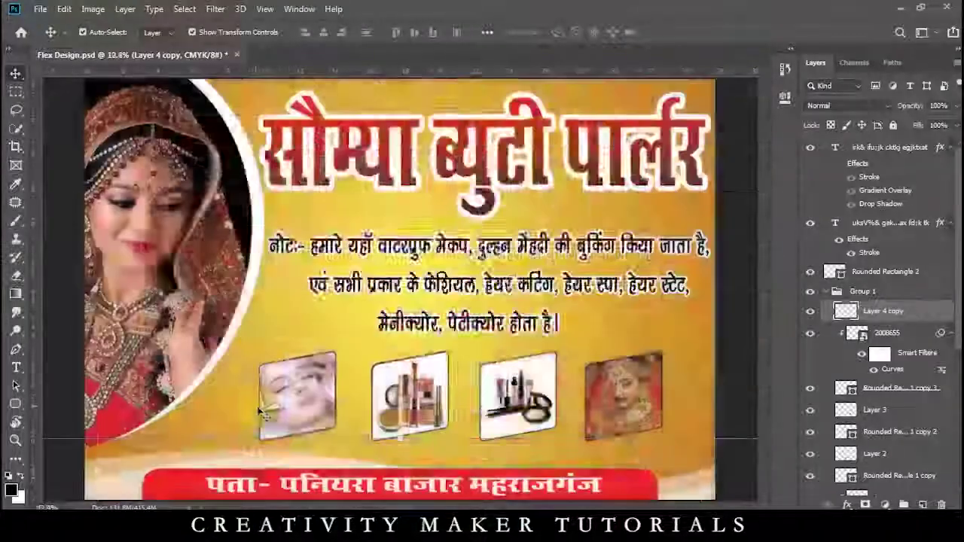
# - Undo the last stacking changes of the merged wave layer, Layer 4 copy
pyautogui.scroll(-1, 260, 410)
pyautogui.hotkey('ctrl', 'z')
pyautogui.hotkey('ctrl', 'z')
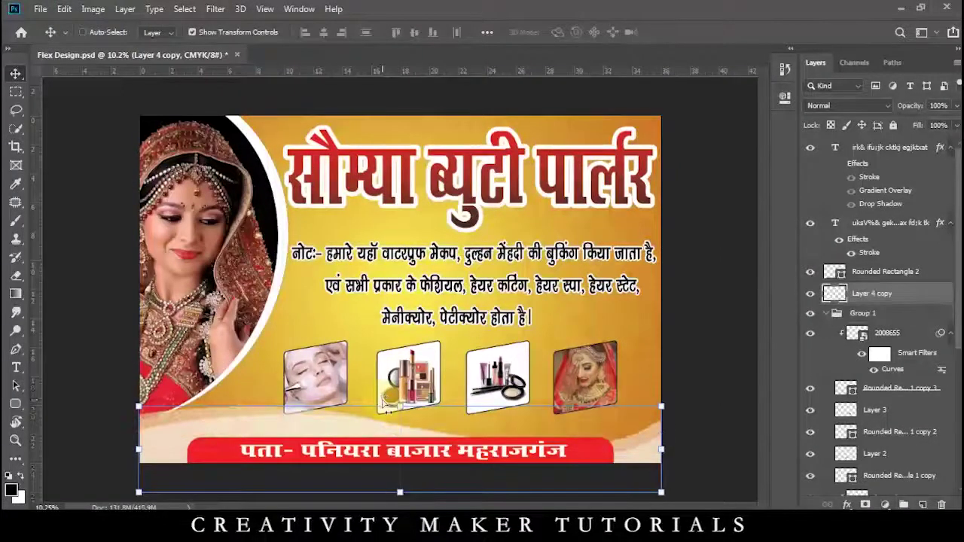
pyautogui.scroll(-1, 374, 355)
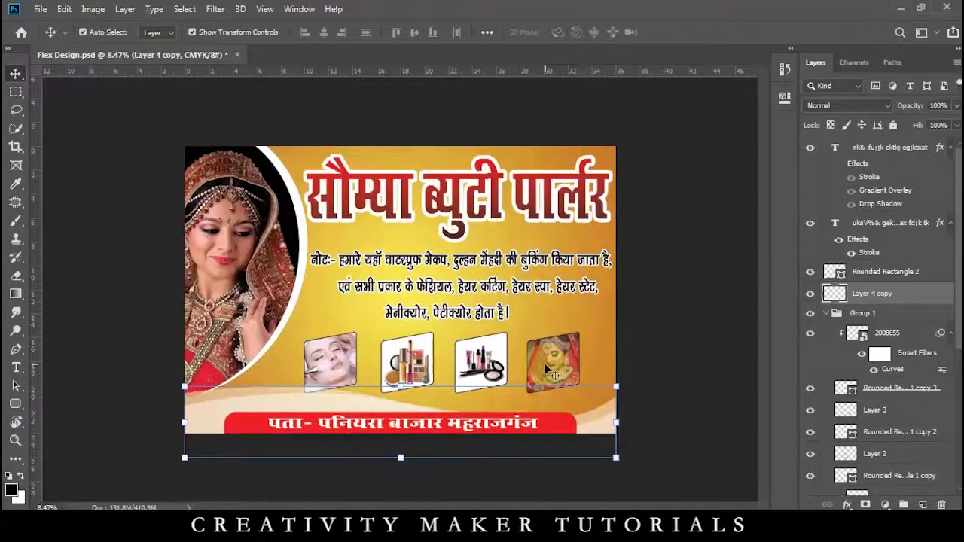
# - Duplicate the merged wave layer, rotate the copy to -90.13 degrees and place it upright along the banner's right edge
pyautogui.hotkey('ctrl', 'j')
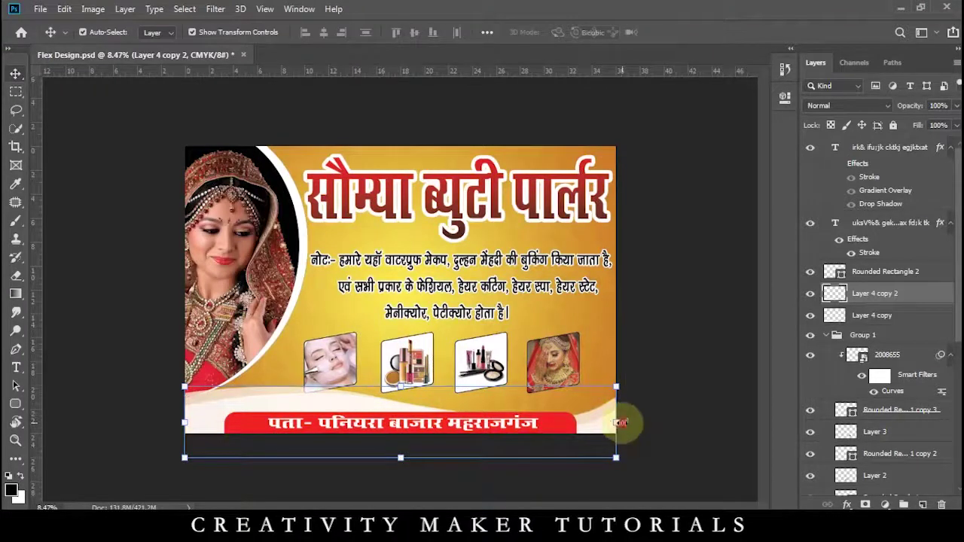
pyautogui.moveTo(628, 344); pyautogui.dragTo(597, 79)
pyautogui.moveTo(596, 223); pyautogui.dragTo(596, 189)
pyautogui.hotkey('ctrl', '-')
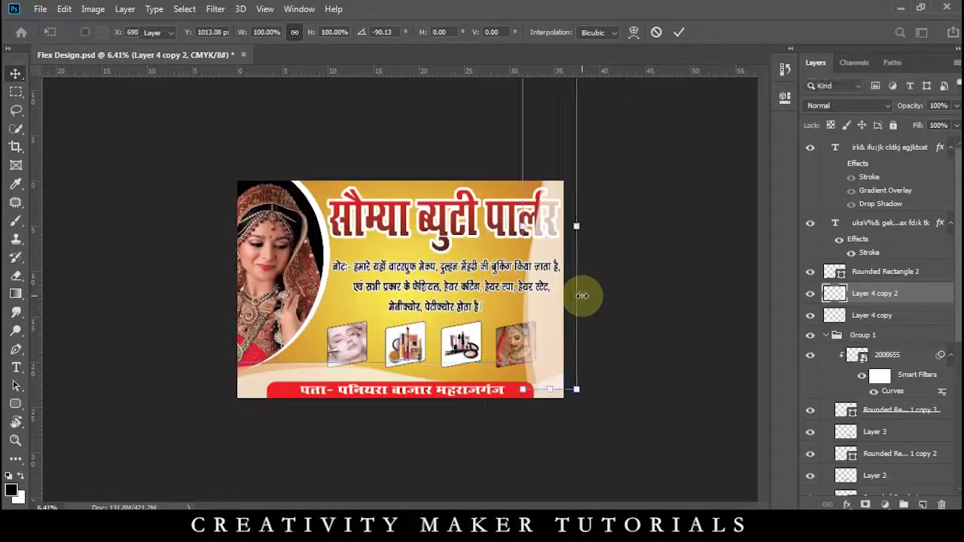
pyautogui.press('Return')
# - Place the upright wave copy directly above Gradient Fill 1 in the layer stack and set its opacity to 50%
pyautogui.hotkey('ctrl', 'shift', '[')
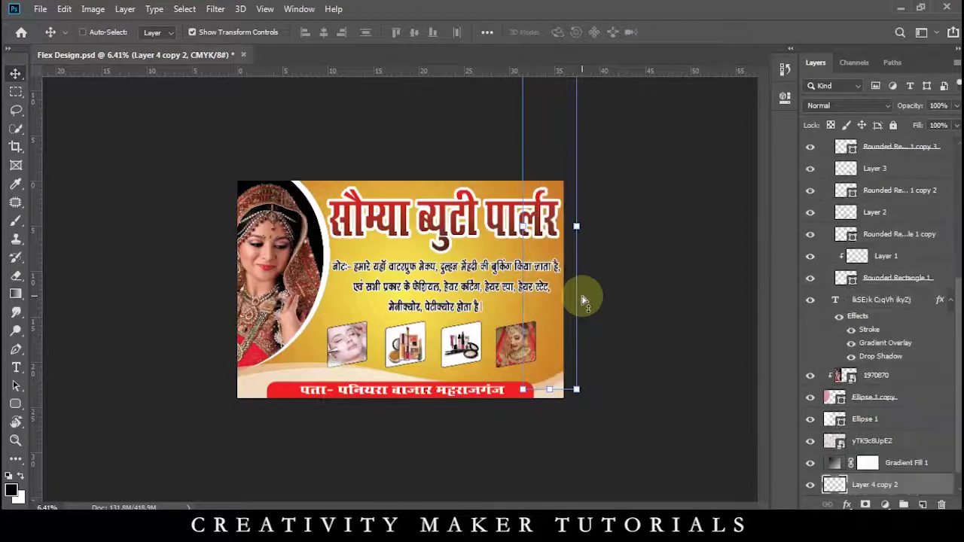
pyautogui.hotkey('ctrl', ']')
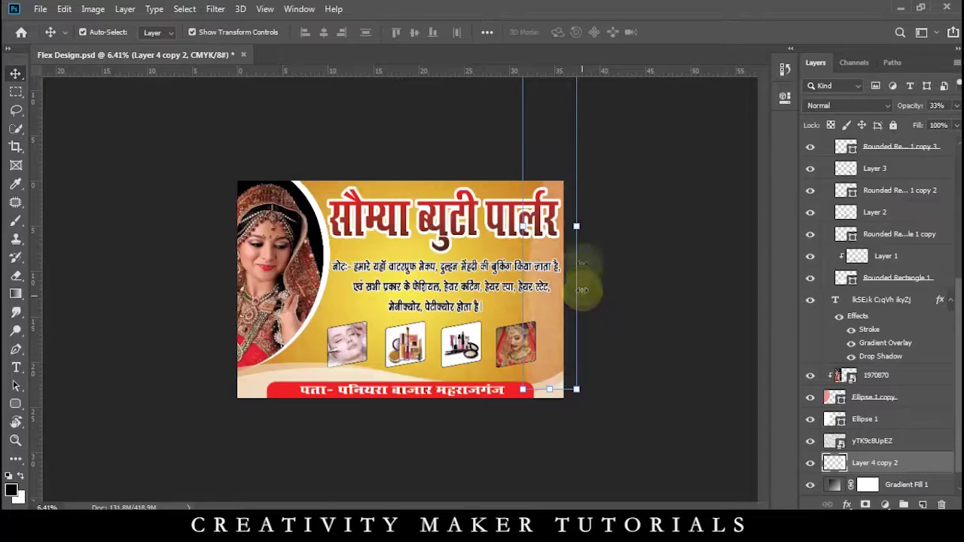
pyautogui.scroll(5, 583, 290)
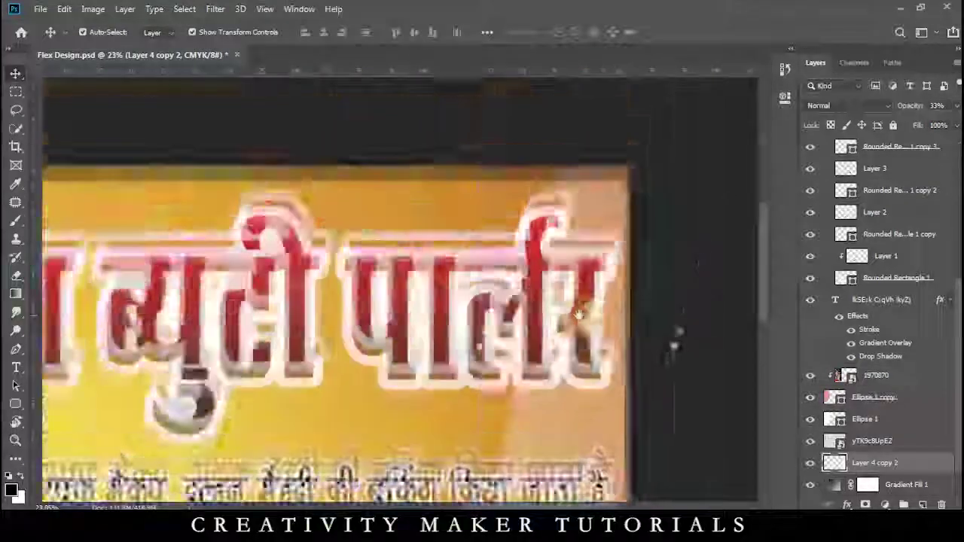
pyautogui.scroll(-3, 580, 320)
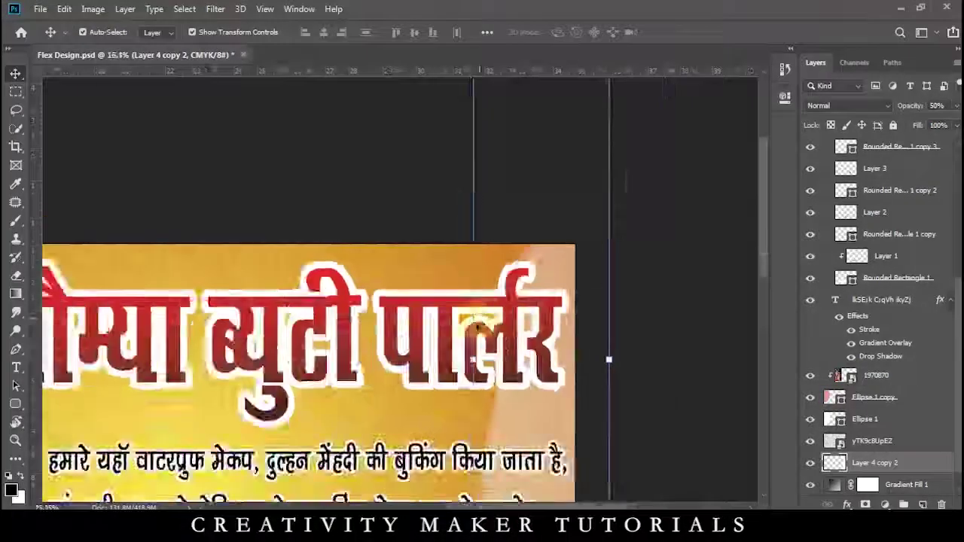
pyautogui.press('5')
pyautogui.click(737, 449)
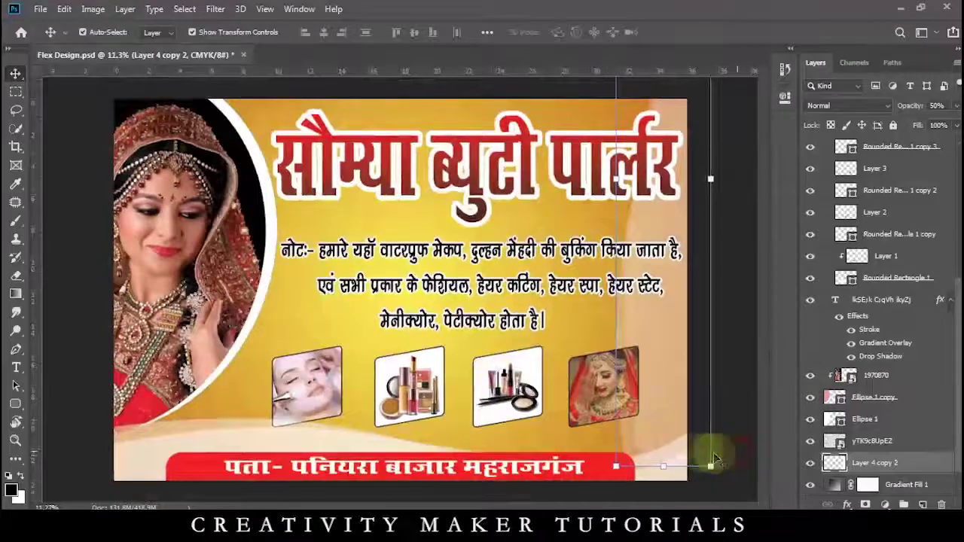
# - Try shifting the horizontal wave behind the address bar lower, undo the shift, and try reducing its opacity to about 71%
pyautogui.scroll(-2, 737, 449)
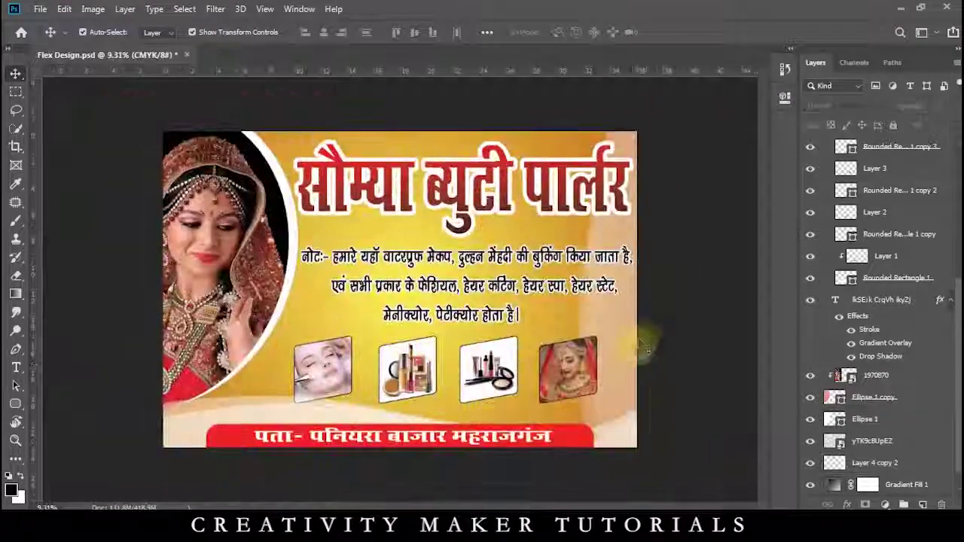
pyautogui.scroll(-1, 641, 323)
pyautogui.scroll(1, 312, 398)
pyautogui.click(279, 419)
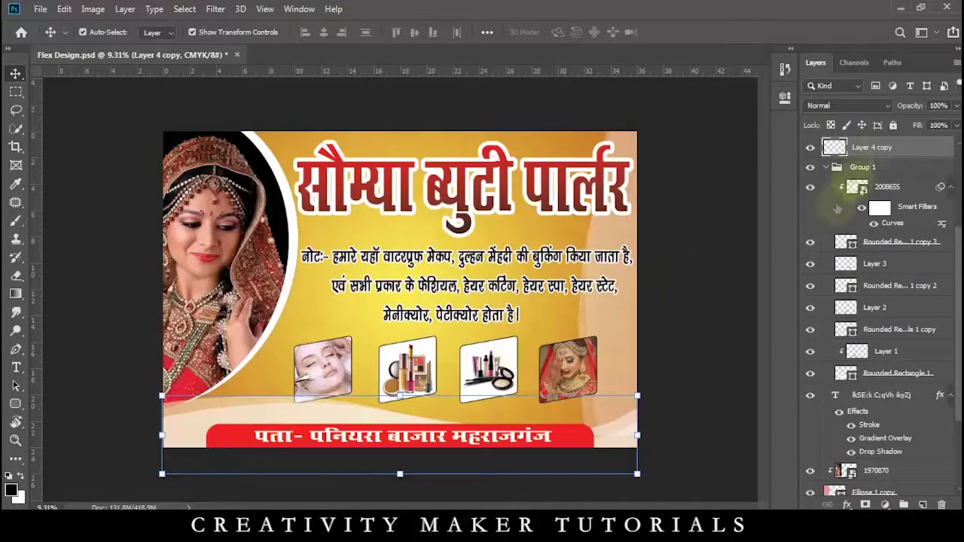
pyautogui.moveTo(619, 447); pyautogui.dragTo(619, 463)
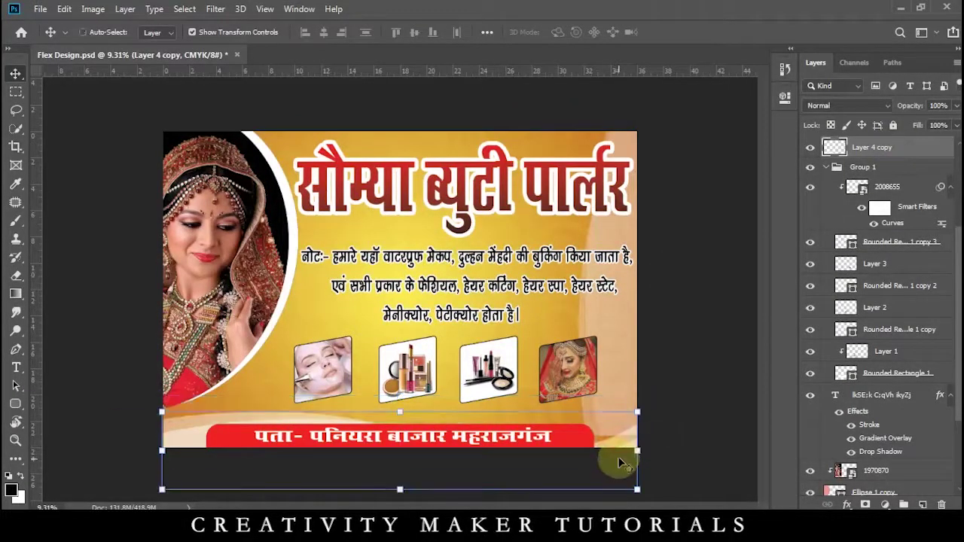
pyautogui.hotkey('ctrl', 'z')
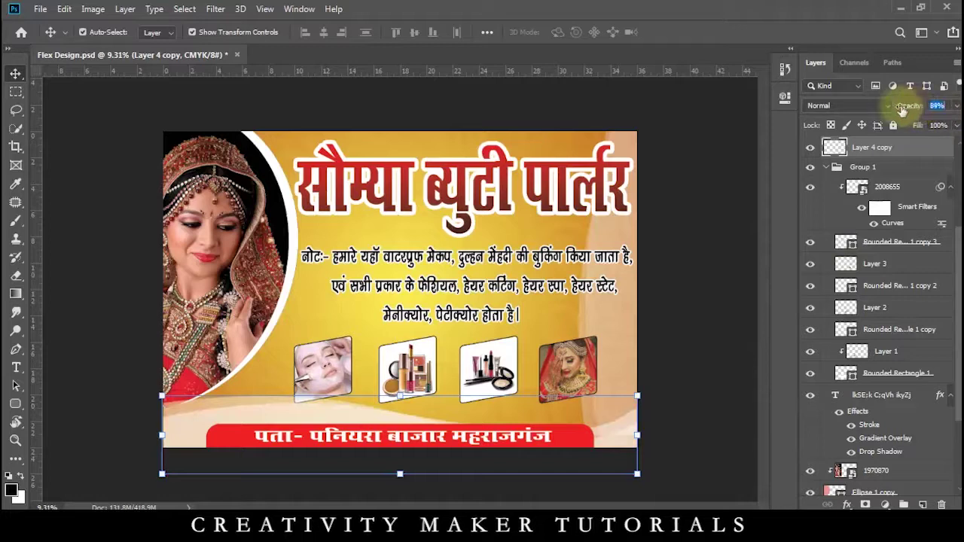
pyautogui.moveTo(902, 111); pyautogui.dragTo(889, 108)
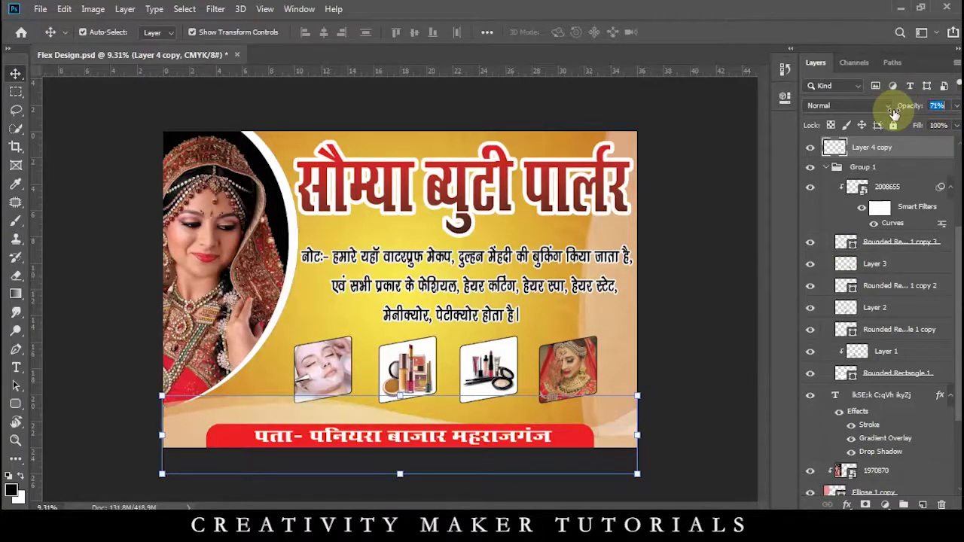
# - Review the finished banner fitted to the screen, with the interface panels hidden and no layer selected
pyautogui.moveTo(715, 301); pyautogui.dragTo(619, 319)
pyautogui.keyDown('ctrl'); pyautogui.click(614, 375); pyautogui.keyUp('ctrl')
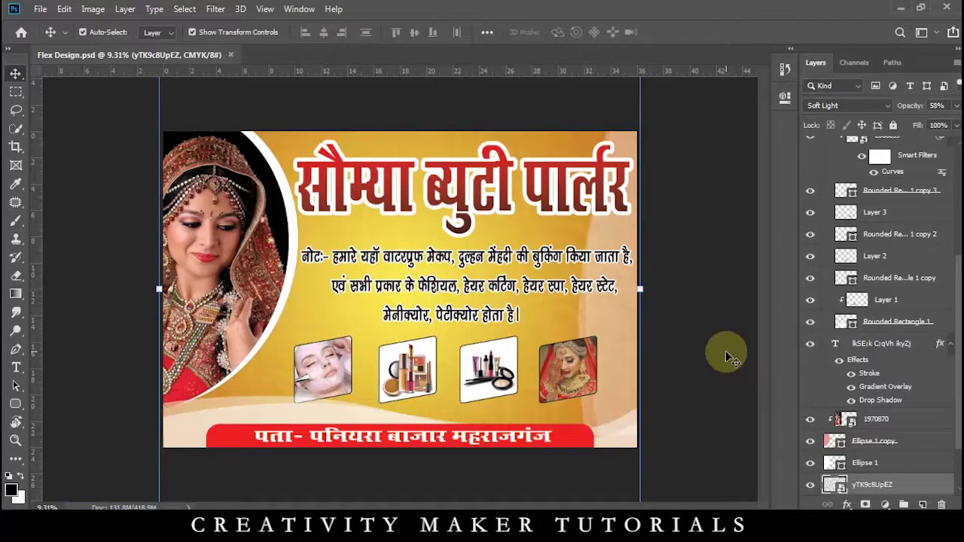
pyautogui.press('Tab')
pyautogui.hotkey('ctrl', '0')
pyautogui.click(842, 312)
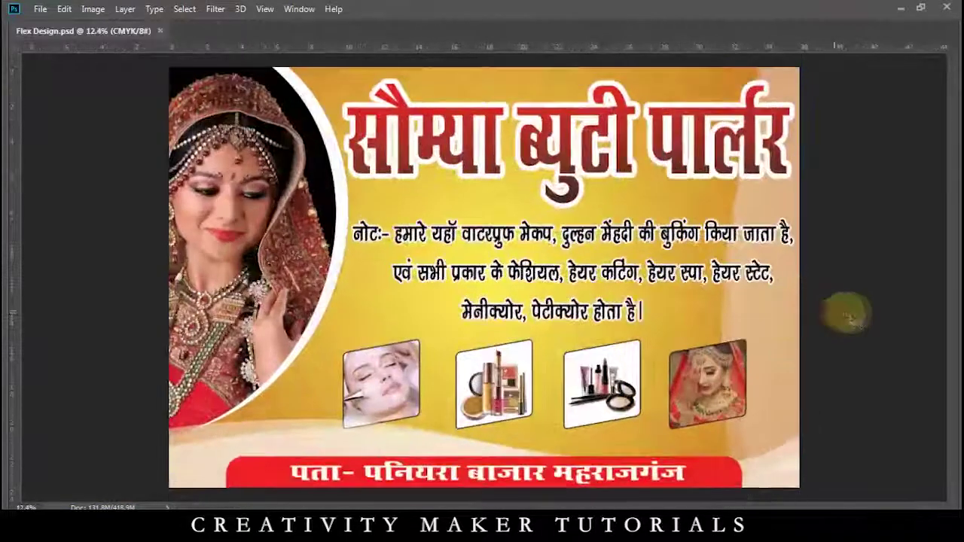